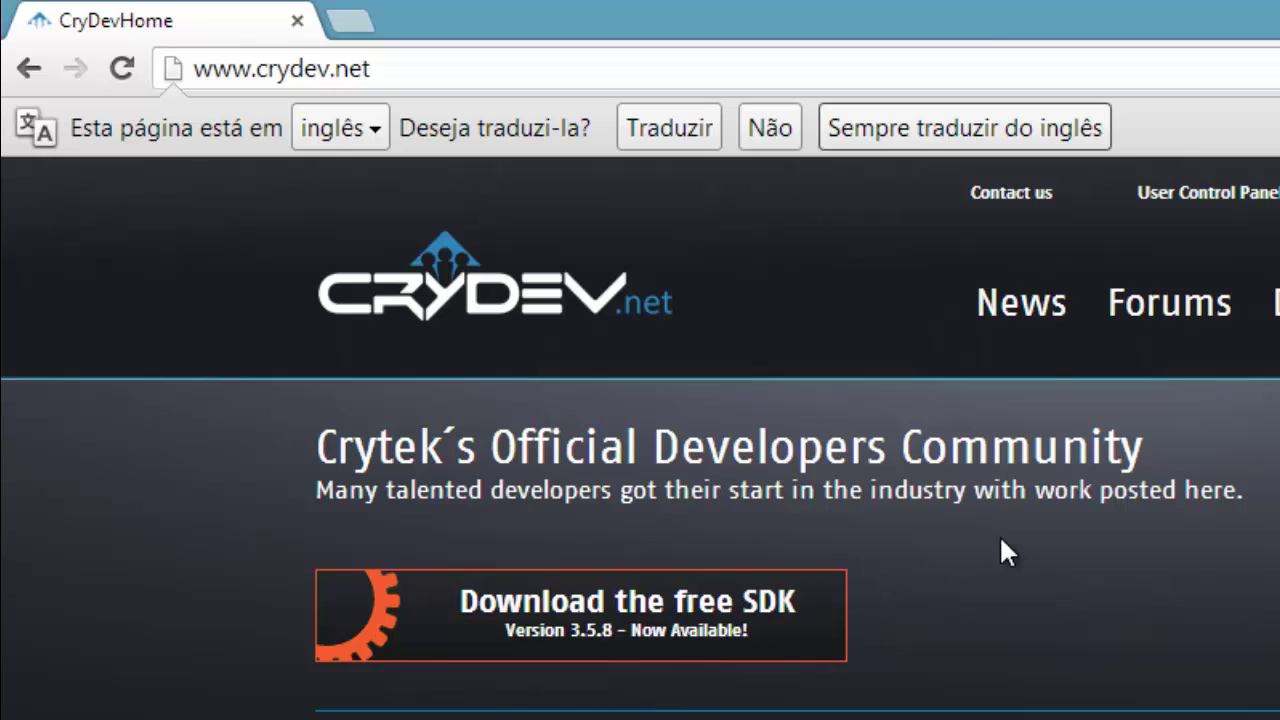
# - Browse the CryDev home page's news and open the free SDK download page
pyautogui.scroll(-10, 1049, 517)
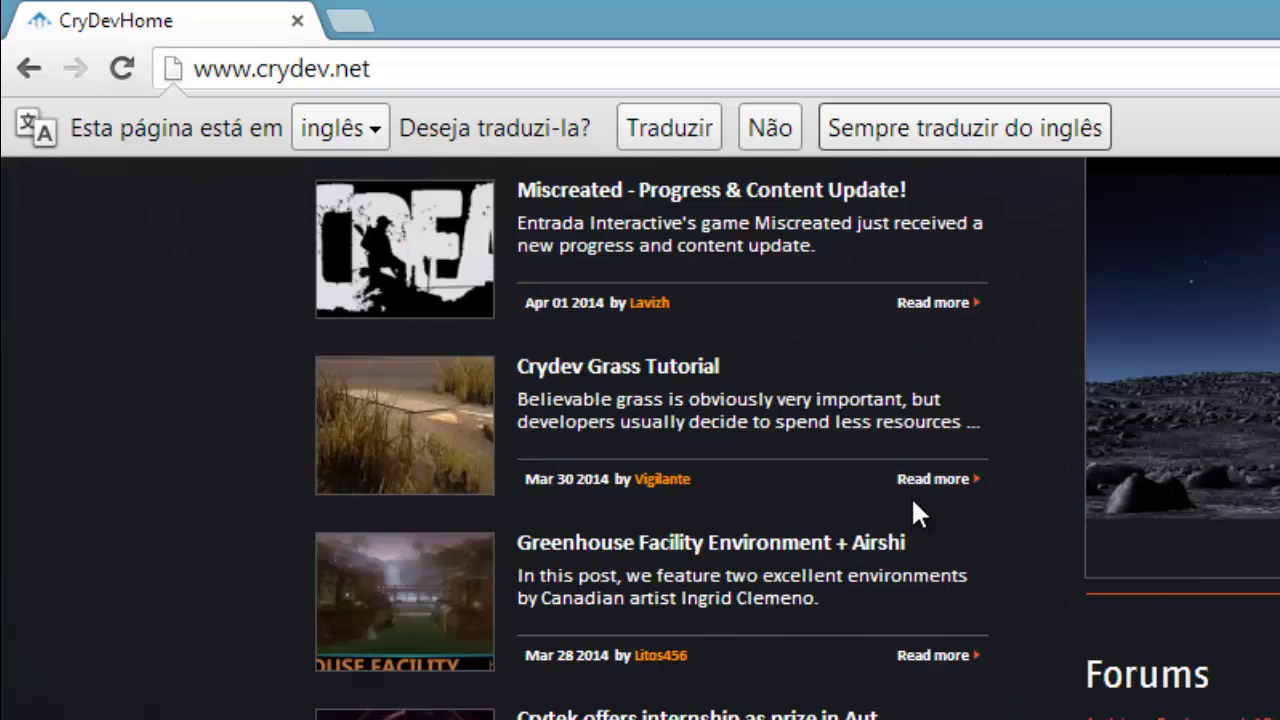
pyautogui.scroll(-3, 940, 588)
pyautogui.scroll(13, 903, 583)
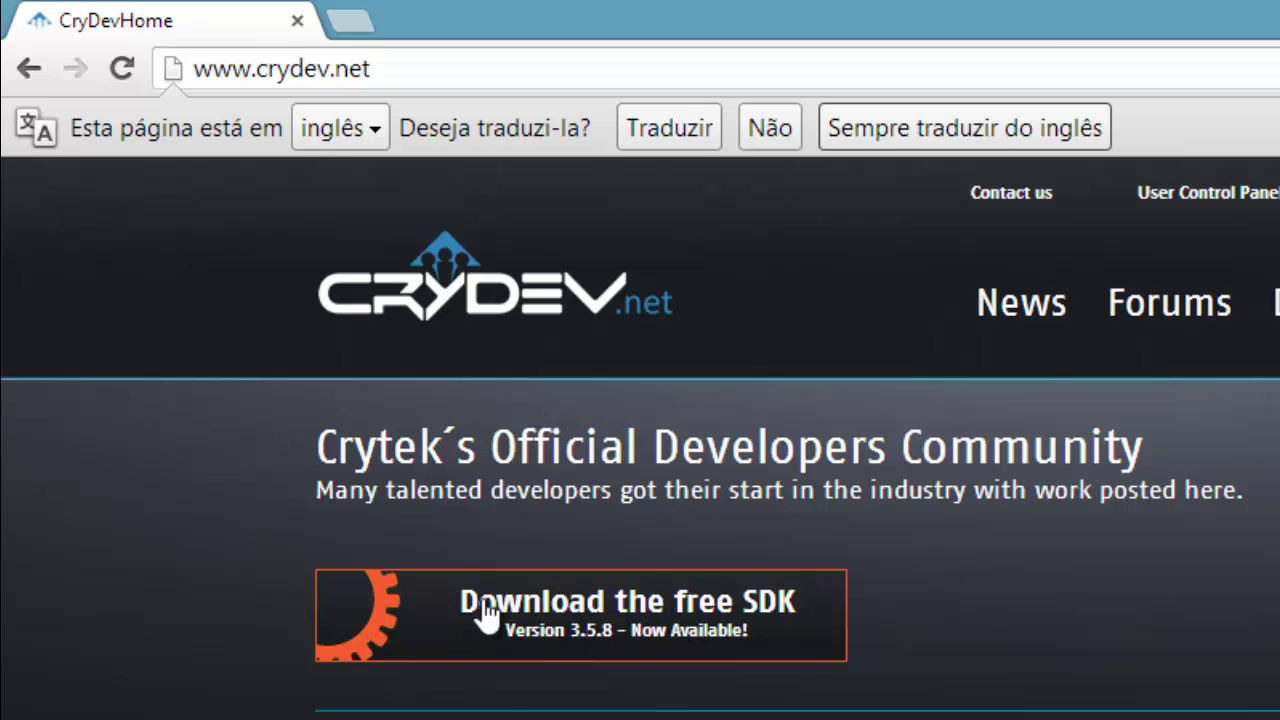
pyautogui.click(655, 637)
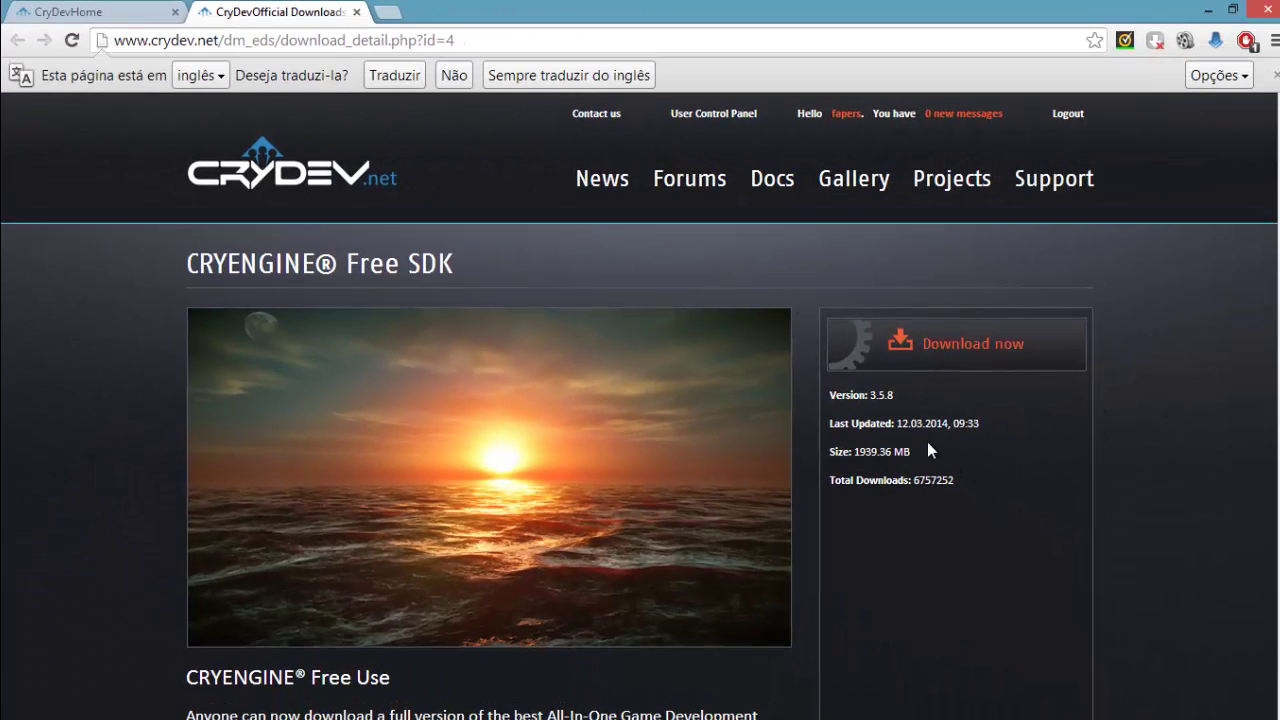
# - Highlight the SDK's version, last update date and size on the download page, and cancel saving the archive
pyautogui.moveTo(830, 424); pyautogui.dragTo(952, 427)
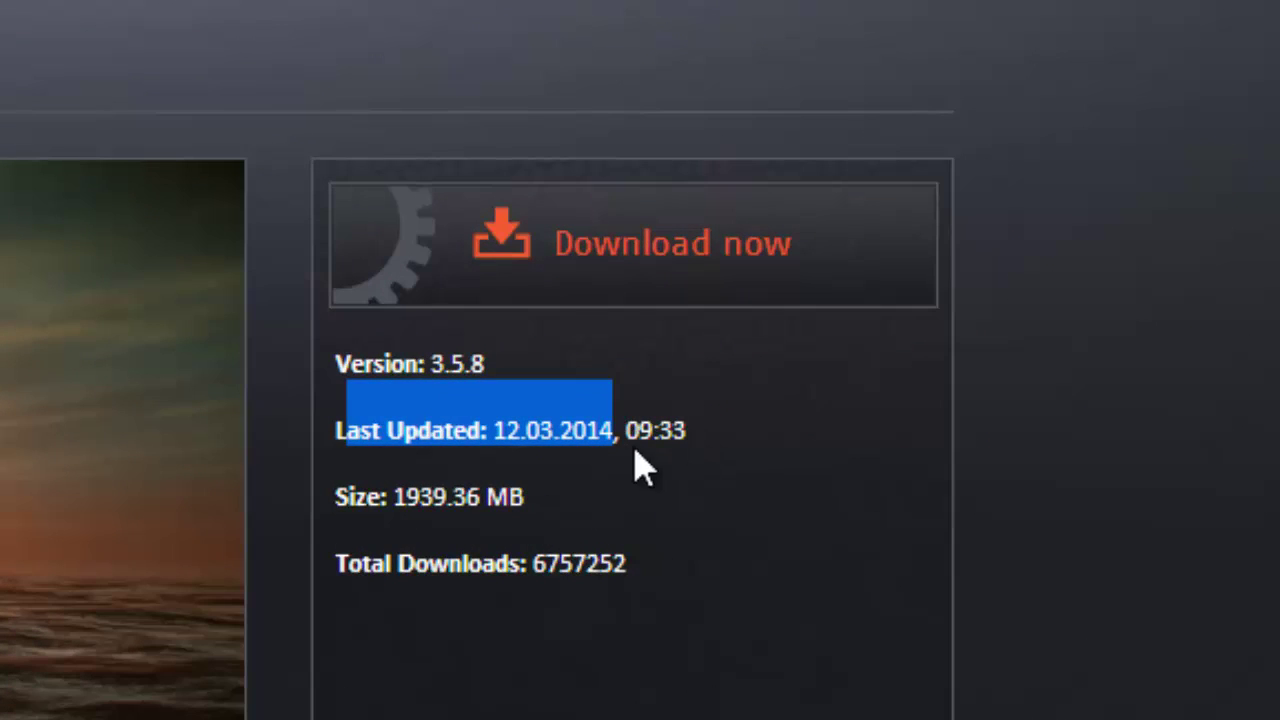
pyautogui.moveTo(729, 449); pyautogui.dragTo(350, 365)
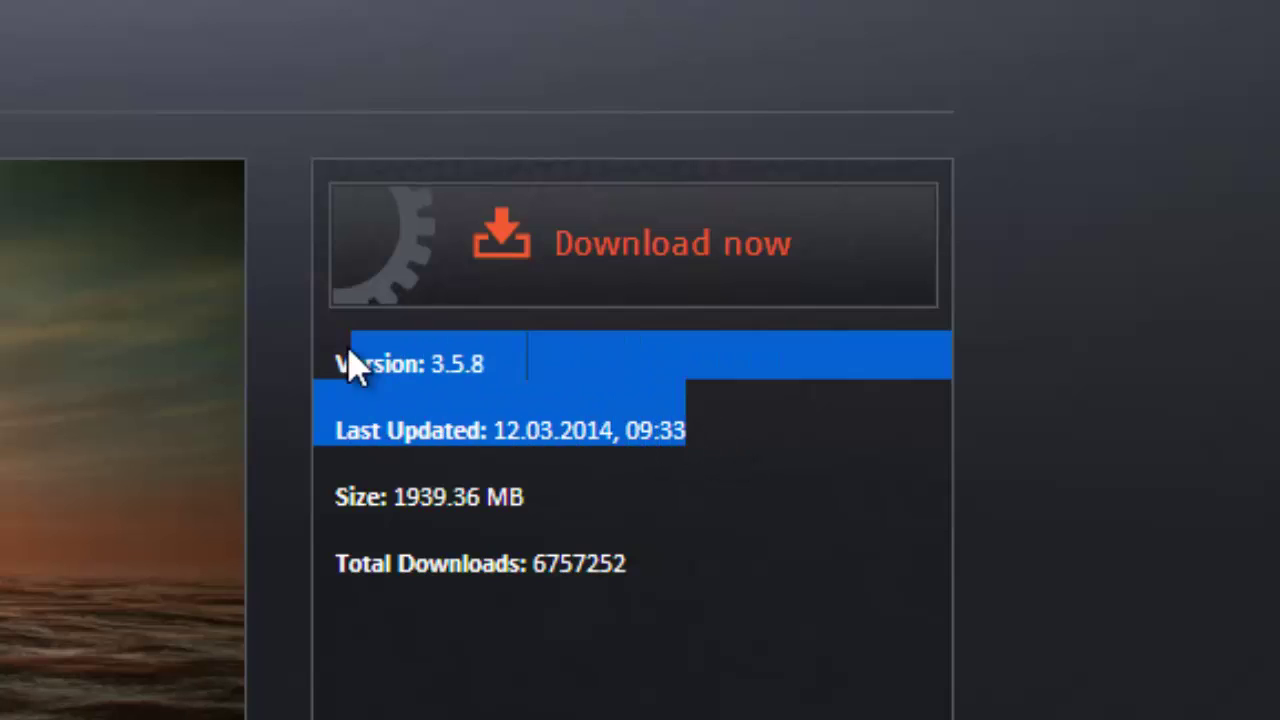
pyautogui.moveTo(349, 506); pyautogui.dragTo(551, 506)
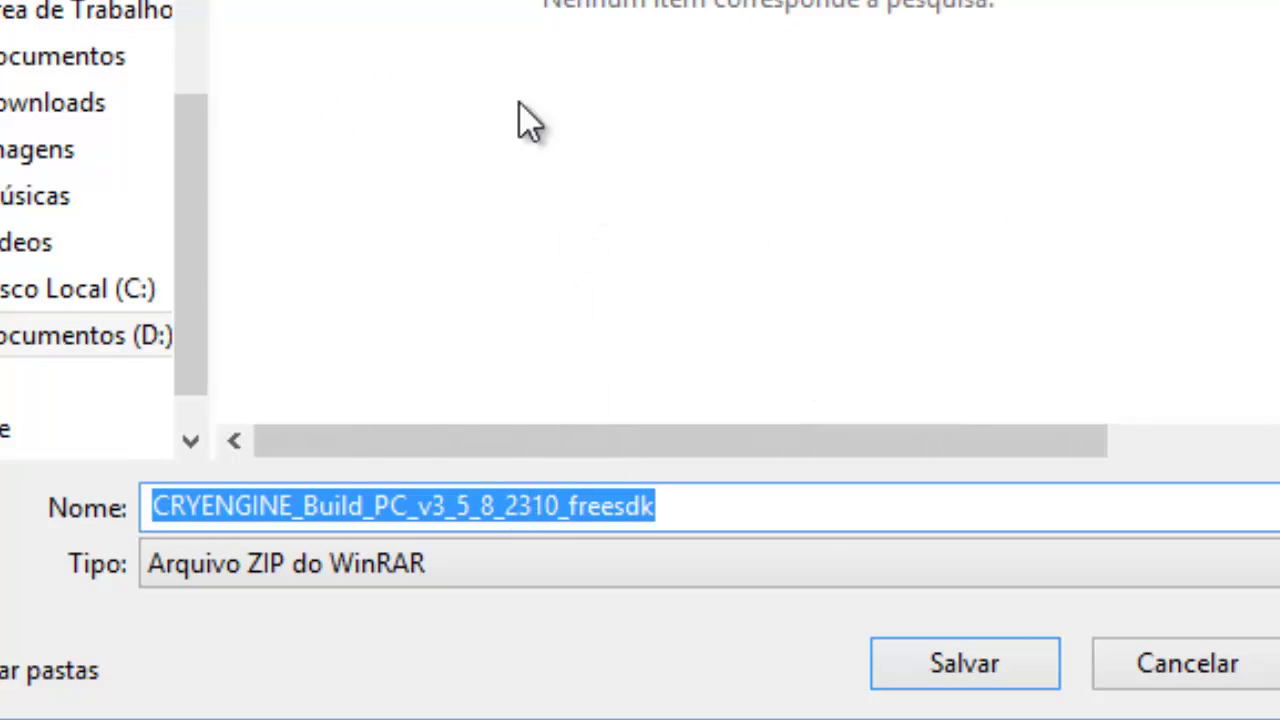
pyautogui.click(590, 506)
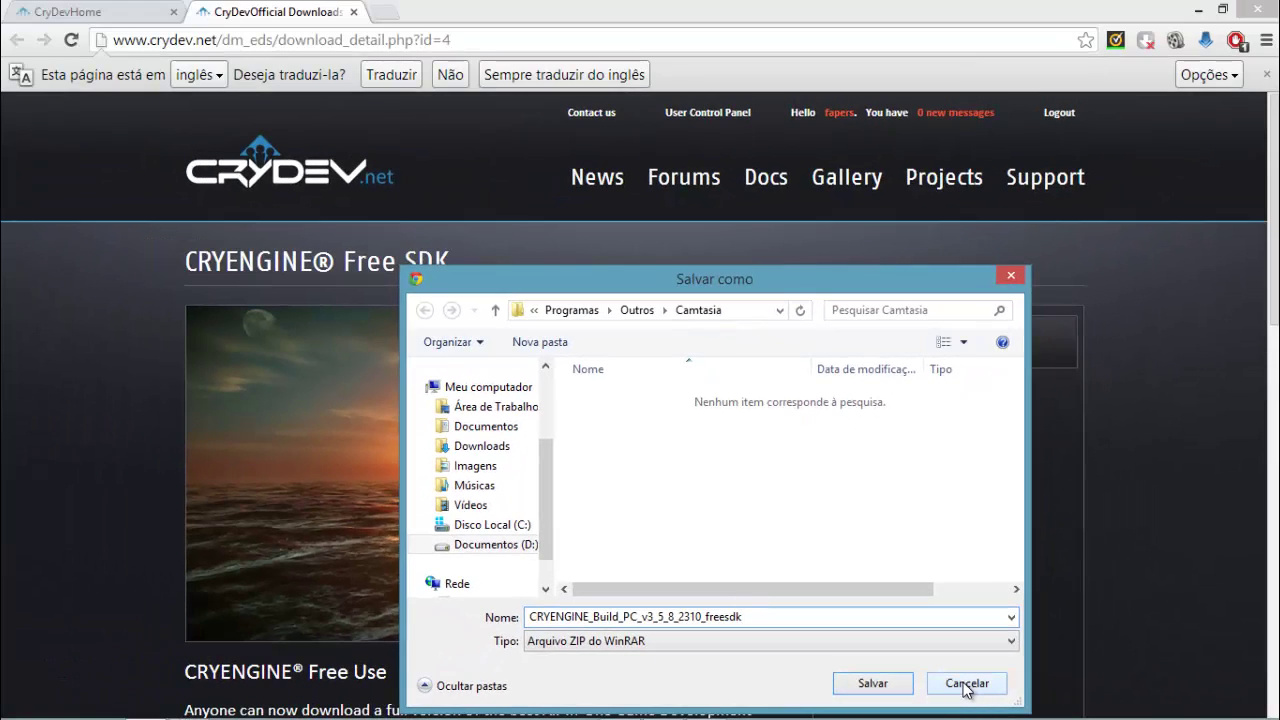
pyautogui.click(966, 684)
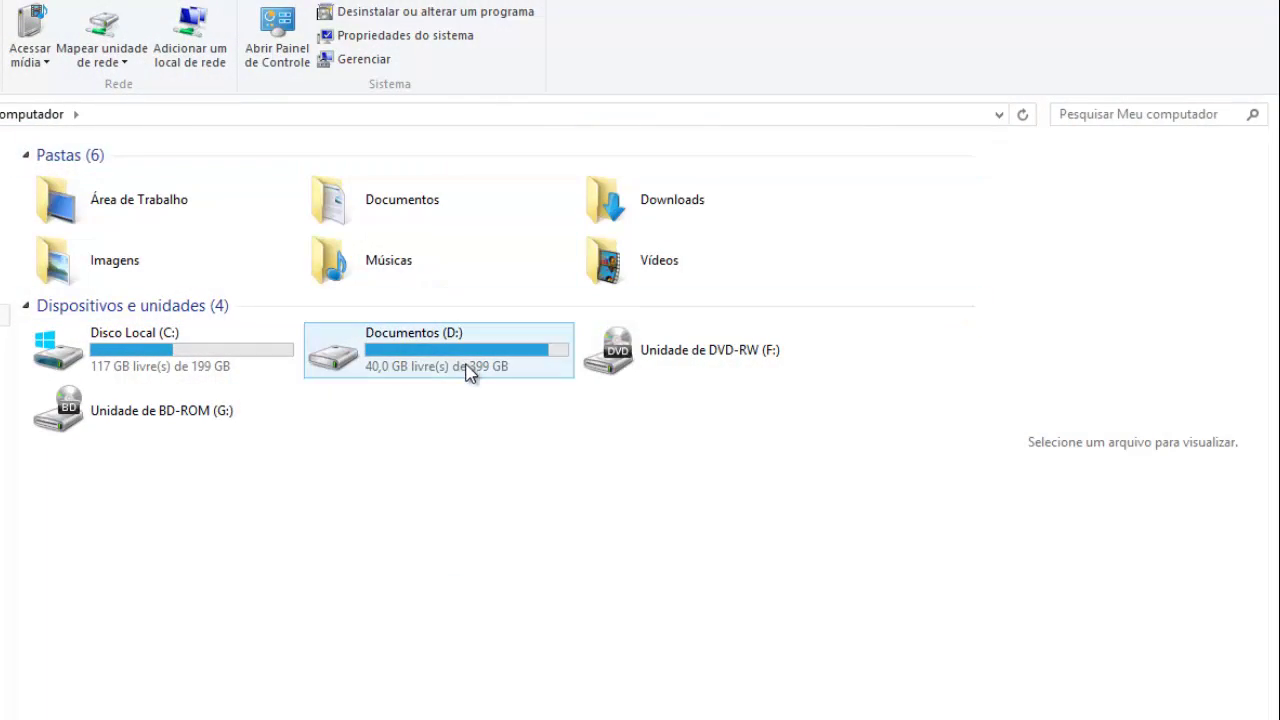
# - In File Explorer, go to Programas > Programacao > CryENGINE on drive D: and select the Cryengine3.5.8 archive
pyautogui.click(448, 364)
pyautogui.doubleClick(431, 364)
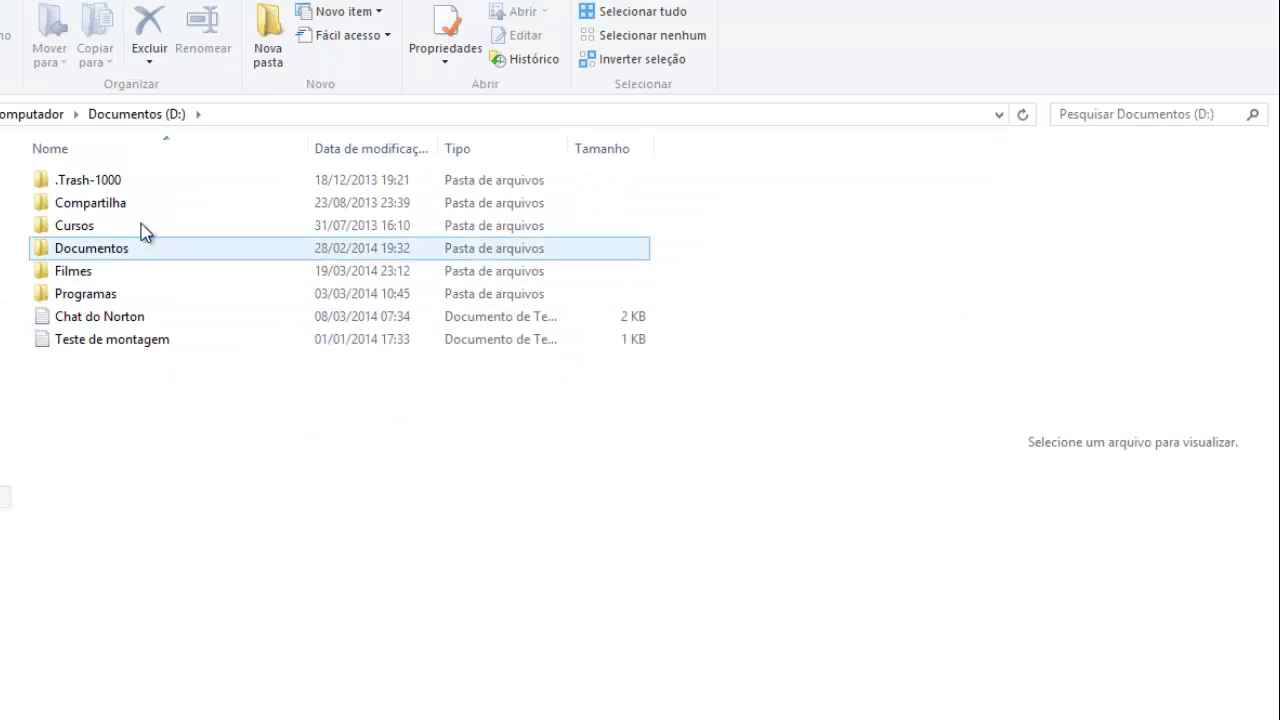
pyautogui.doubleClick(70, 294)
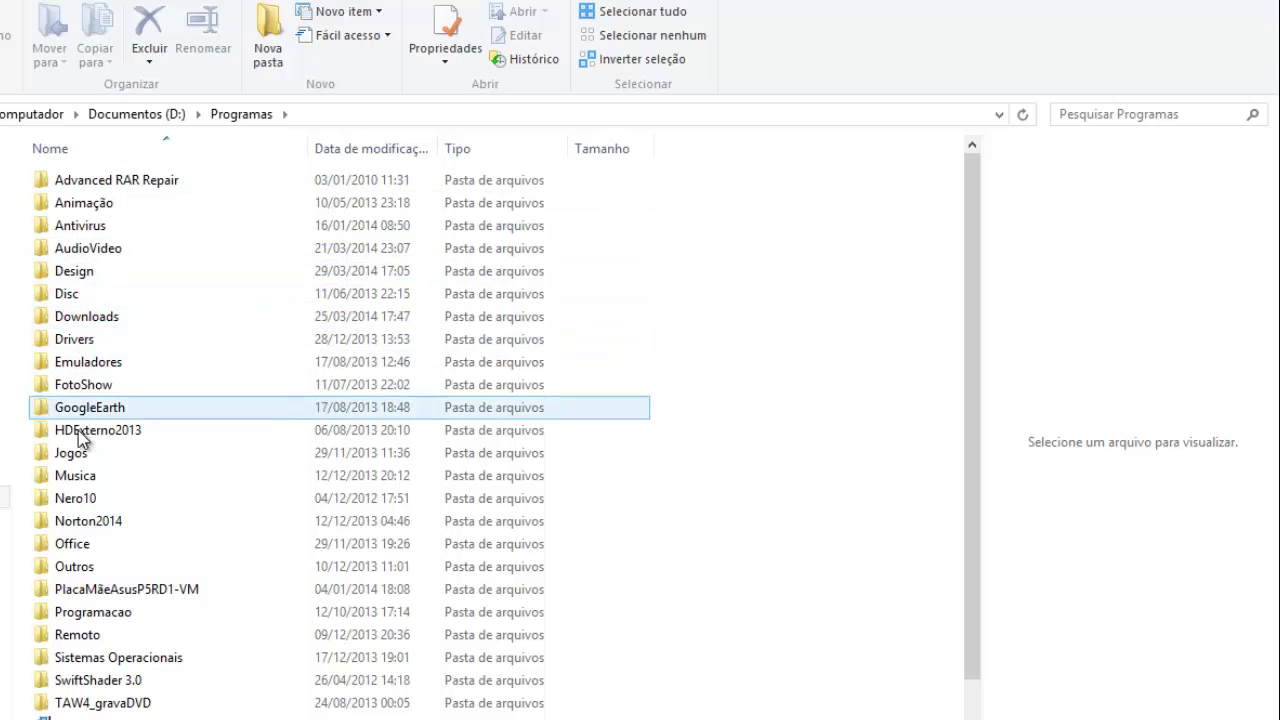
pyautogui.doubleClick(99, 620)
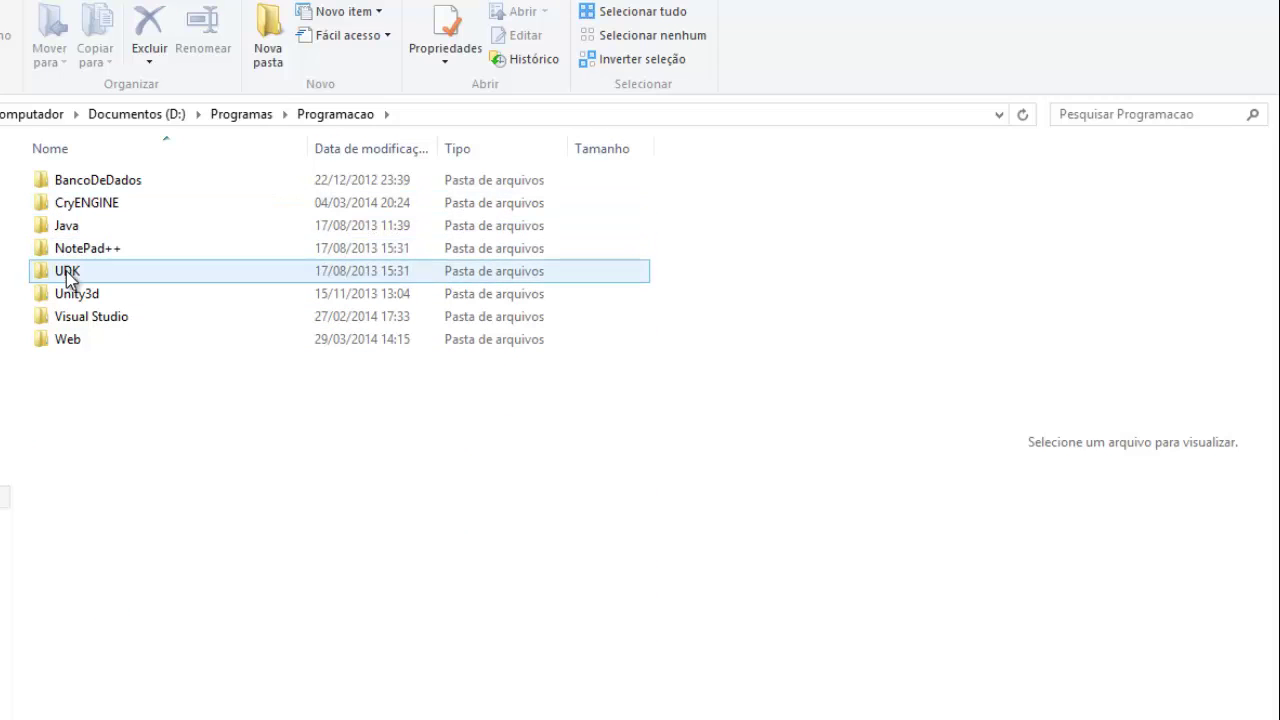
pyautogui.doubleClick(97, 203)
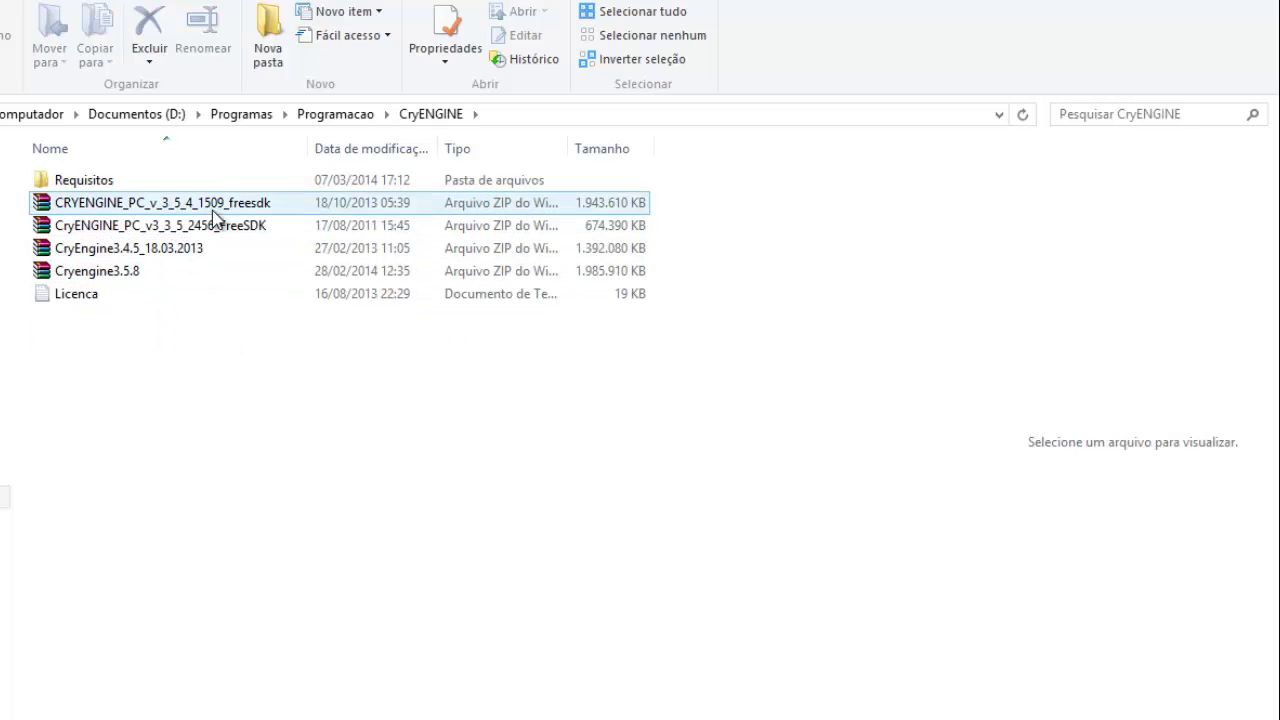
pyautogui.click(125, 273)
pyautogui.moveTo(143, 276)
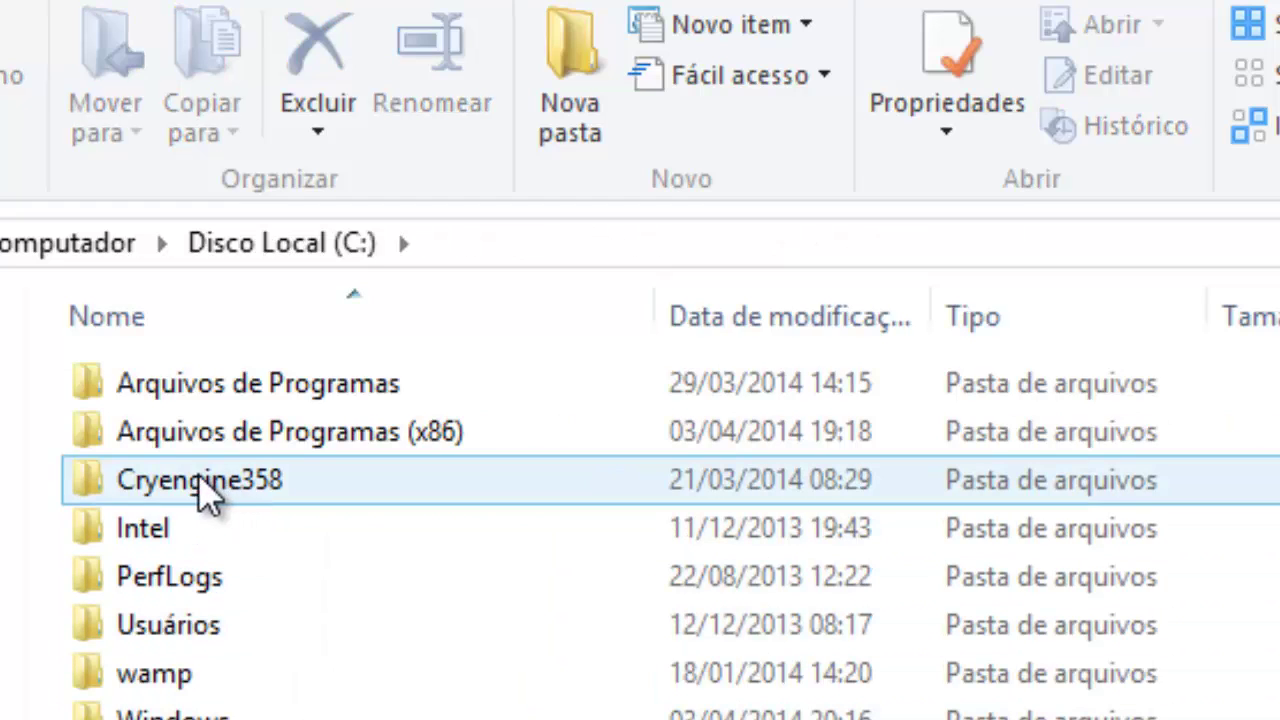
# - Open the extracted Cryengine358 folder on drive C:
pyautogui.click(205, 492)
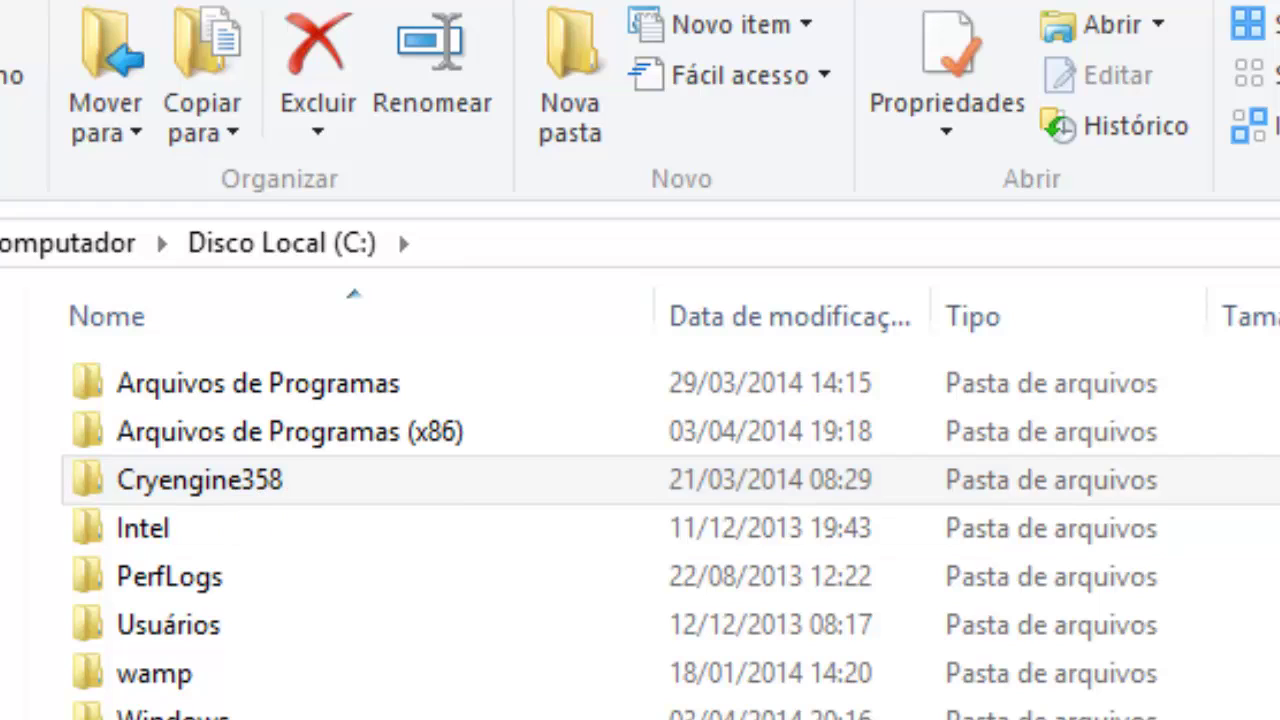
pyautogui.moveTo(240, 490)
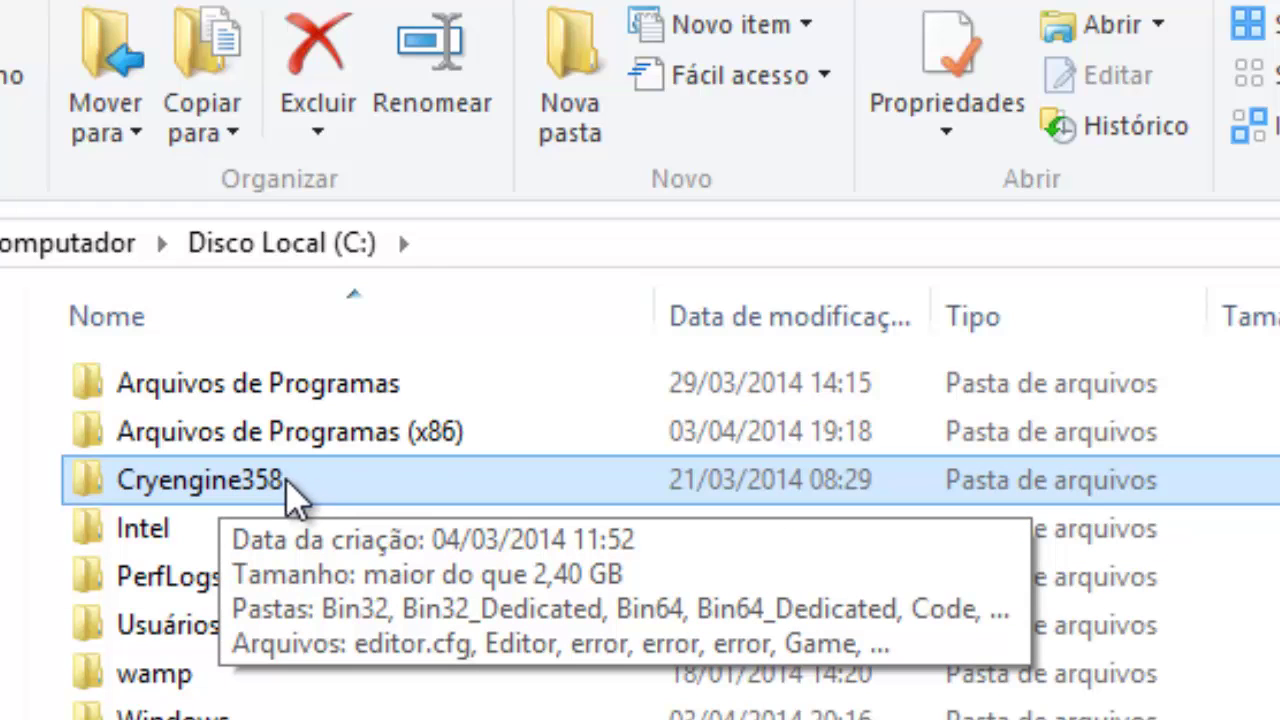
pyautogui.doubleClick(255, 488)
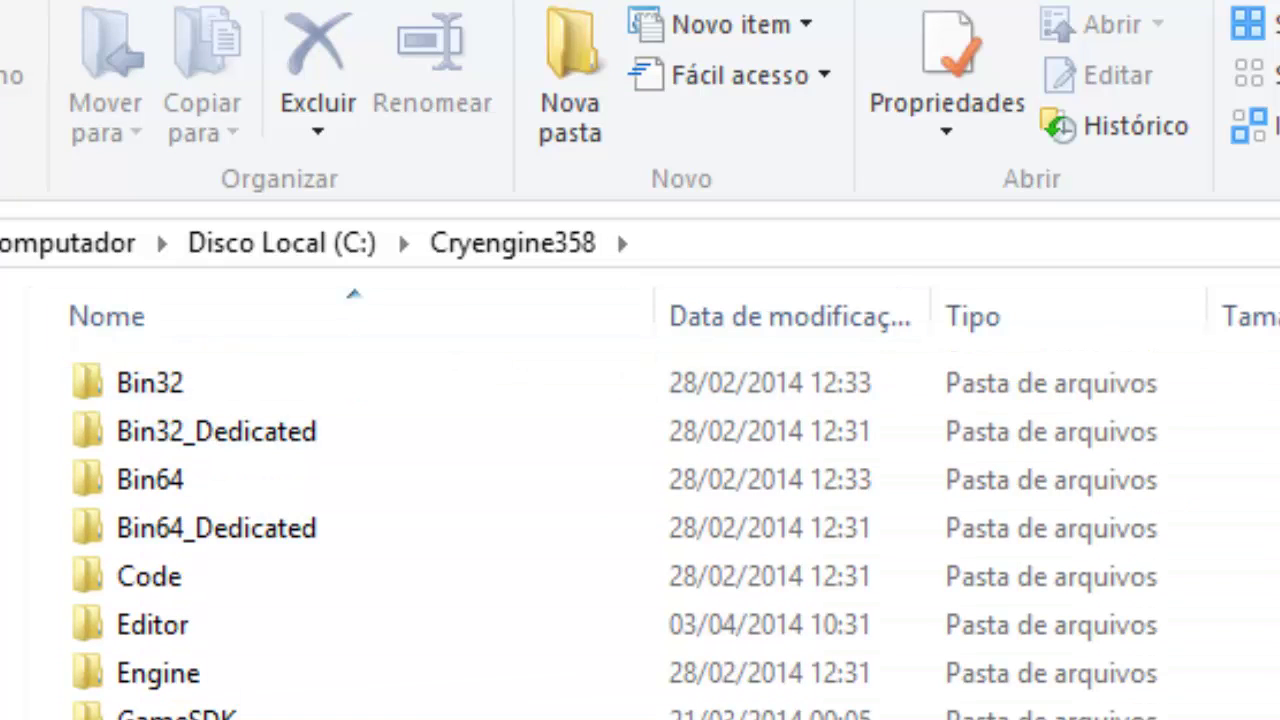
# - Inspect the Bin32 and Bin64 folders inside the Cryengine358 folder
pyautogui.click(150, 390)
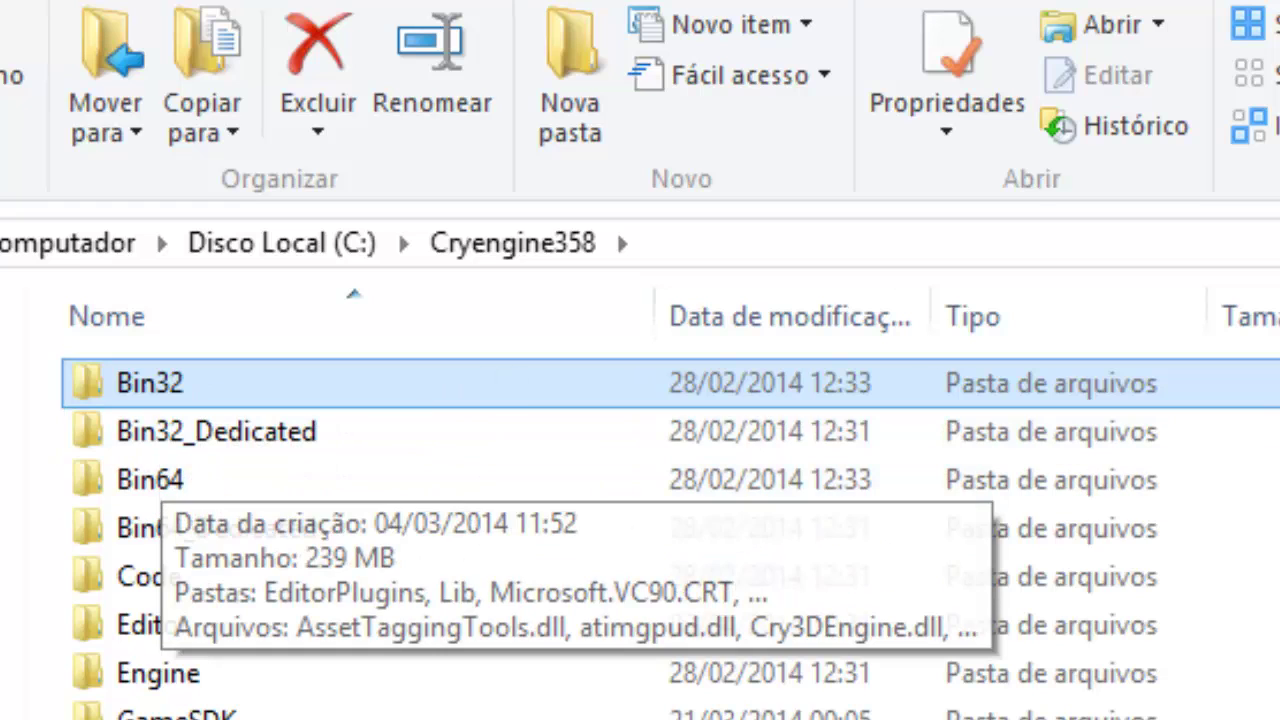
pyautogui.keyDown('ctrl'); pyautogui.click(449, 394); pyautogui.keyUp('ctrl')
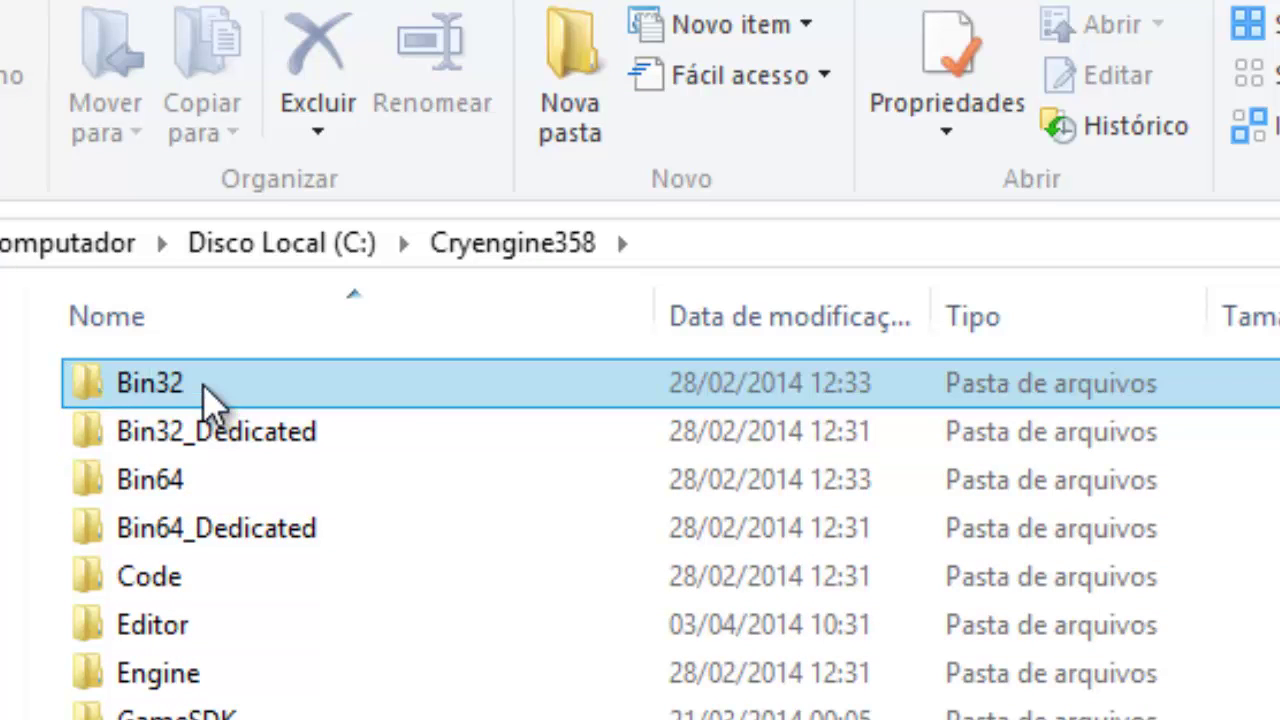
pyautogui.click(170, 490)
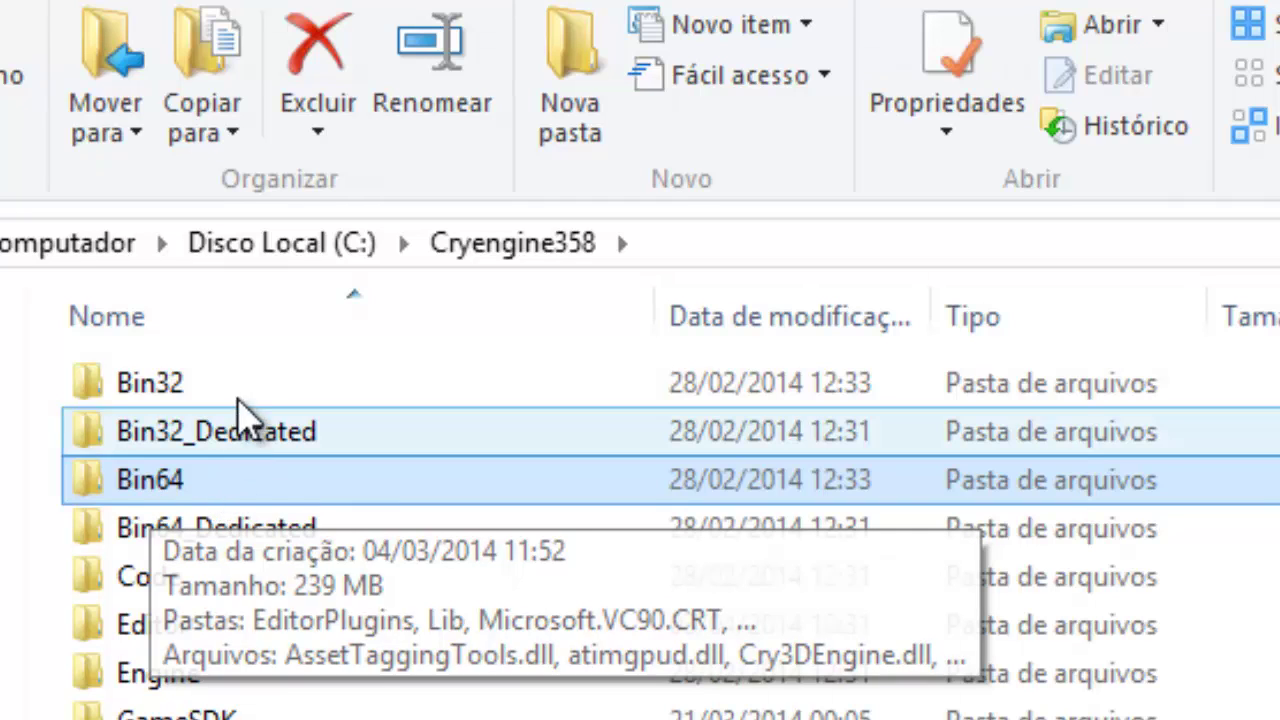
pyautogui.moveTo(180, 395)
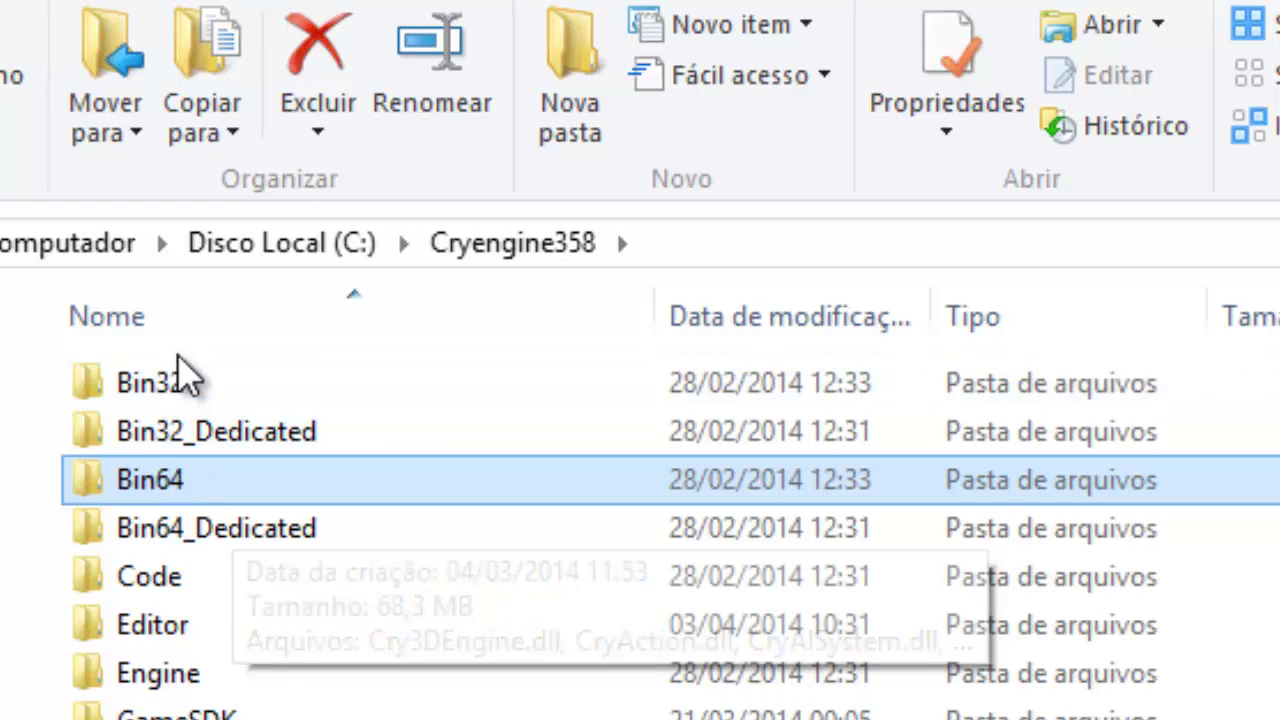
# - Open the 32-bit binaries folder Bin32
pyautogui.click(190, 393)
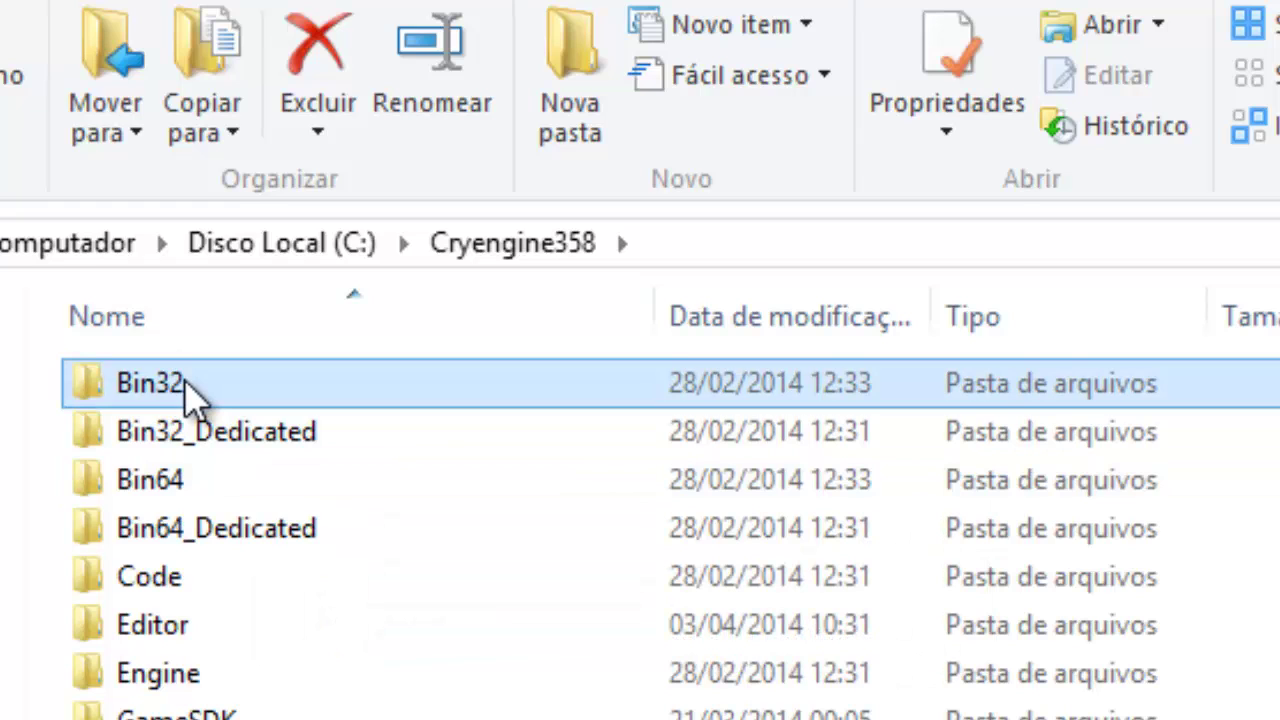
pyautogui.doubleClick(190, 393)
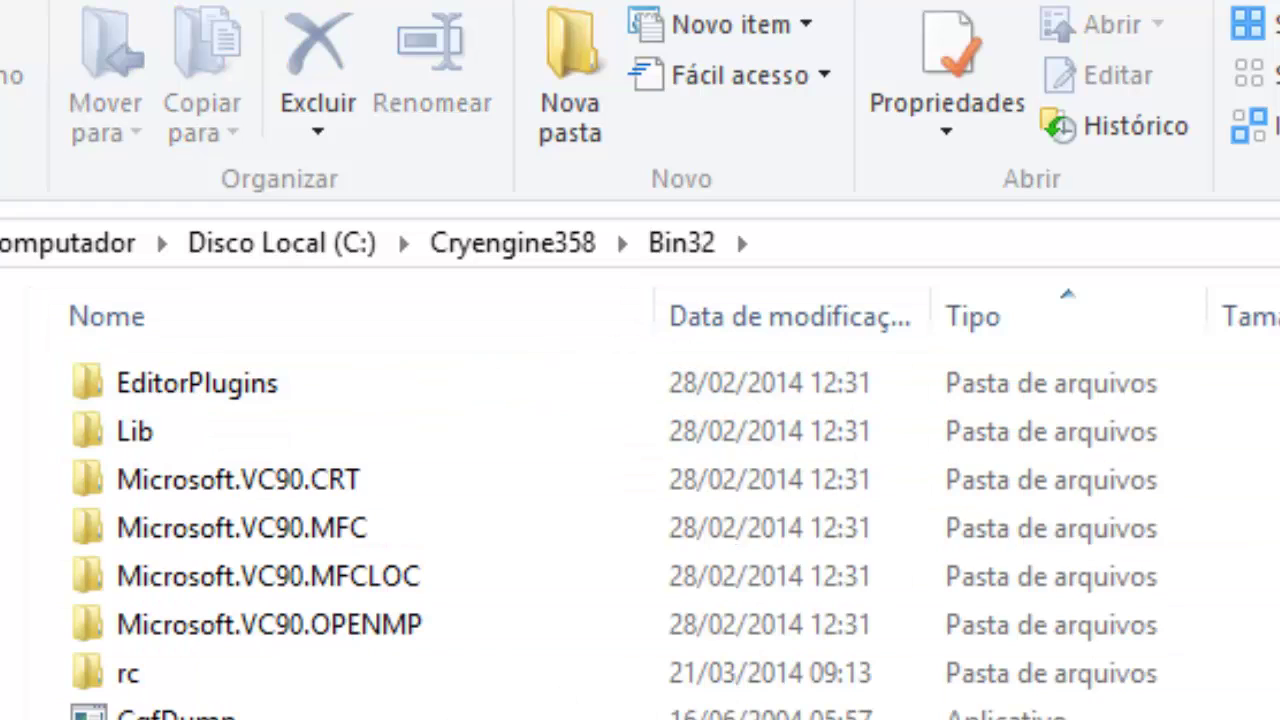
pyautogui.scroll(-1, 674, 531)
pyautogui.scroll(1, 674, 531)
# - Compare the file details of the GameSDK and Editor applications in the Bin32 folder
pyautogui.click(166, 719)
pyautogui.click(237, 719)
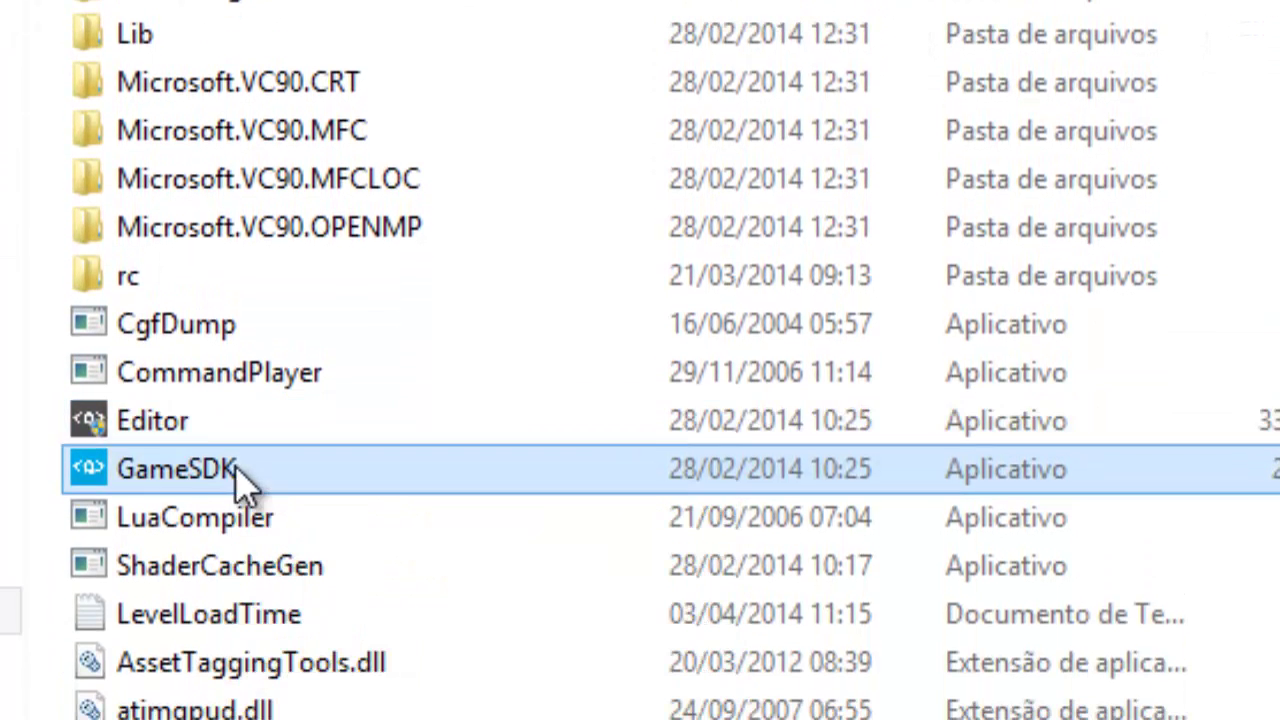
pyautogui.click(180, 427)
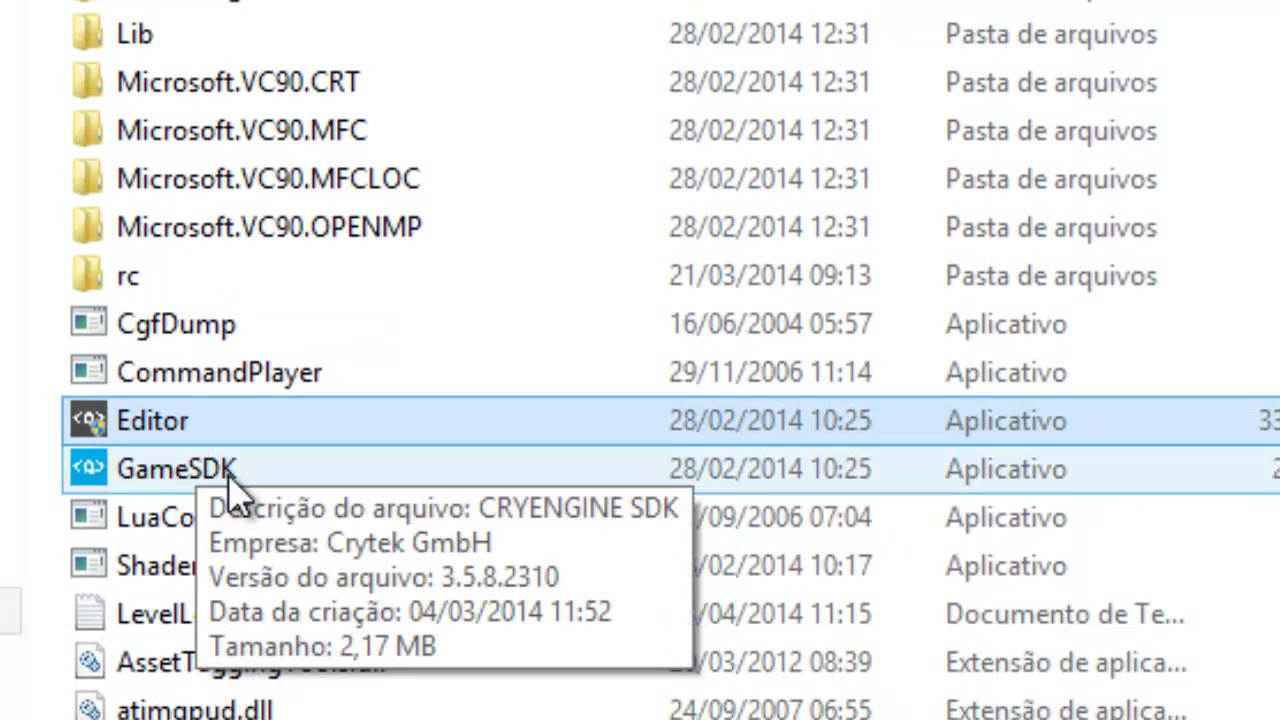
pyautogui.click(212, 472)
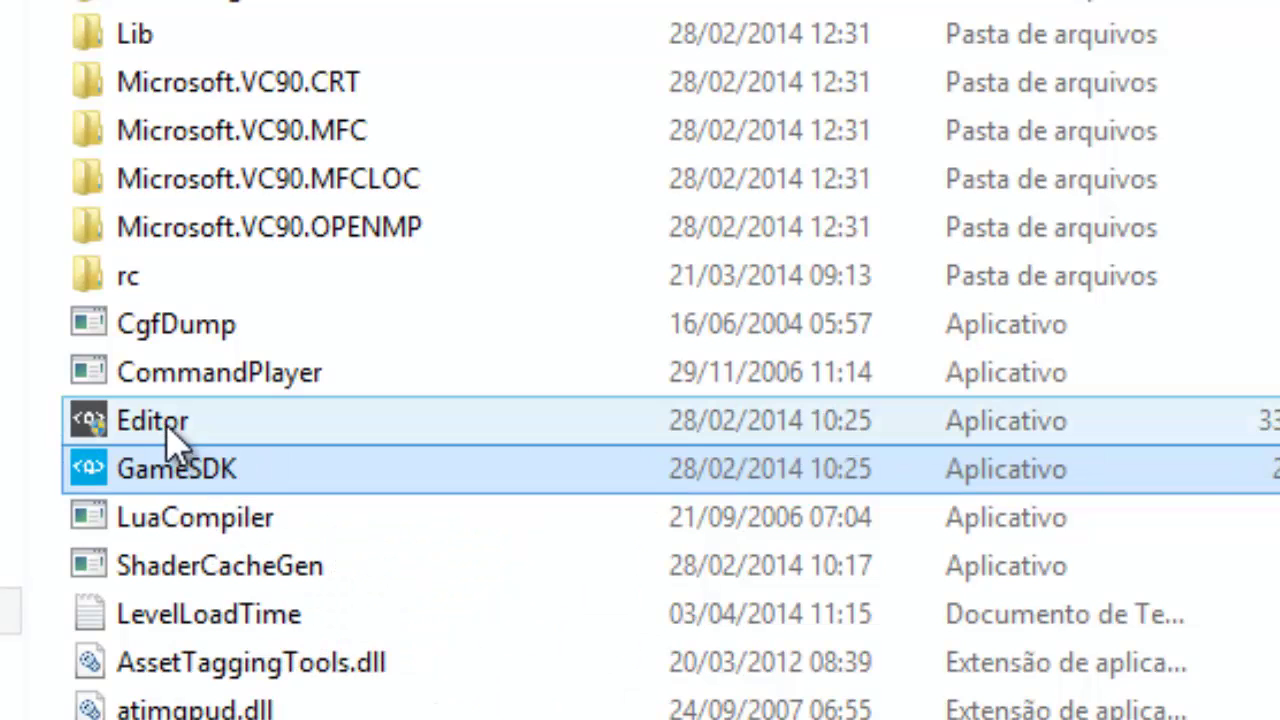
pyautogui.click(168, 424)
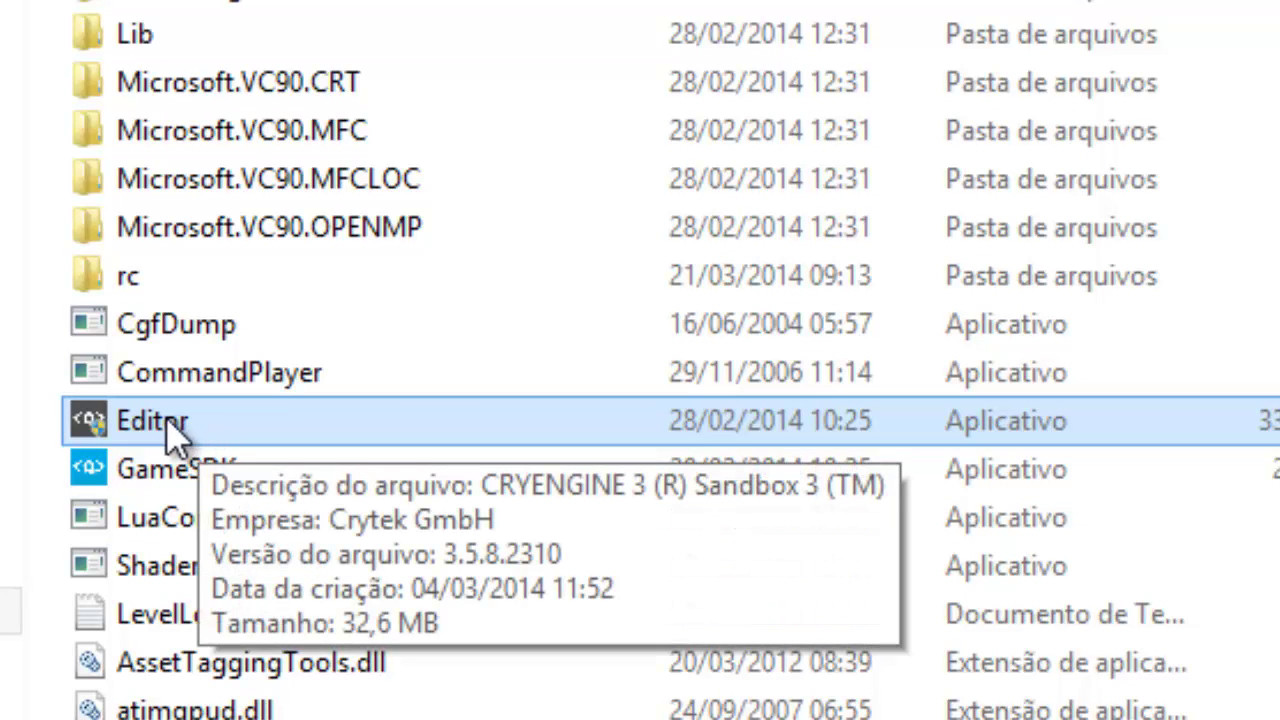
# - Point out the pinned CRYENGINE Sandbox 3 shortcut and select the Editor application it corresponds to
pyautogui.moveTo(205, 460)
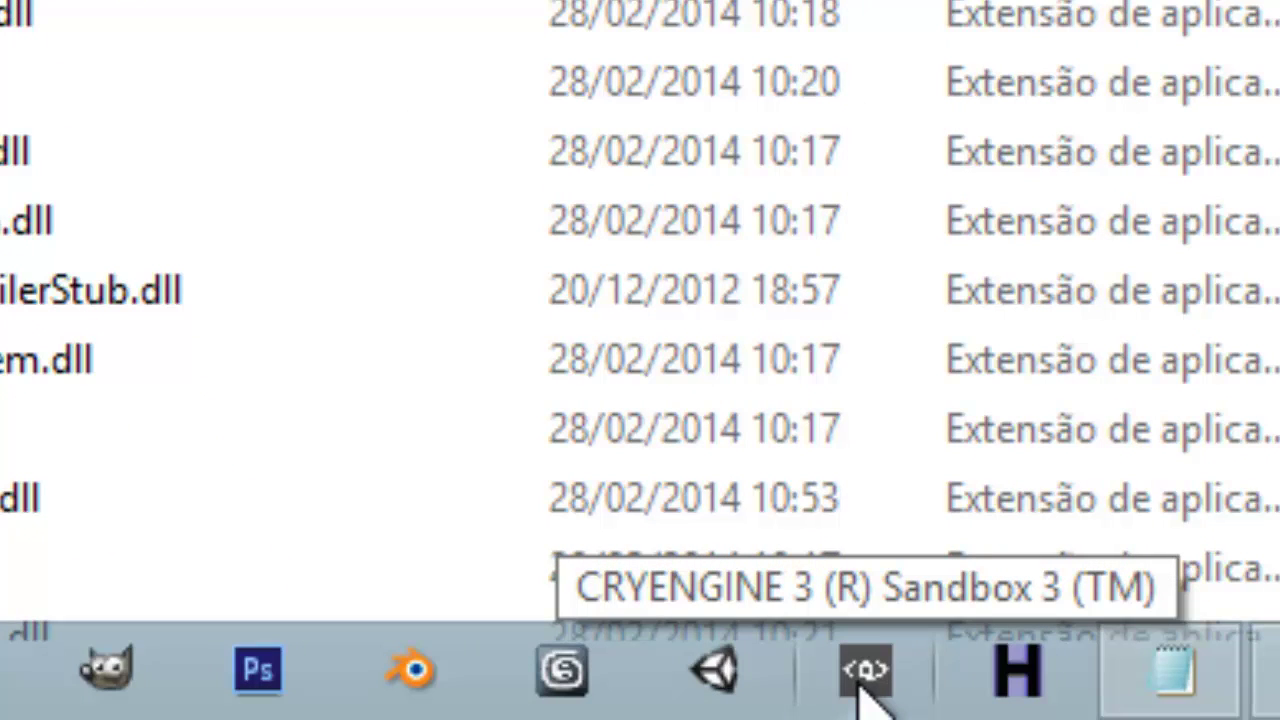
pyautogui.click(860, 675)
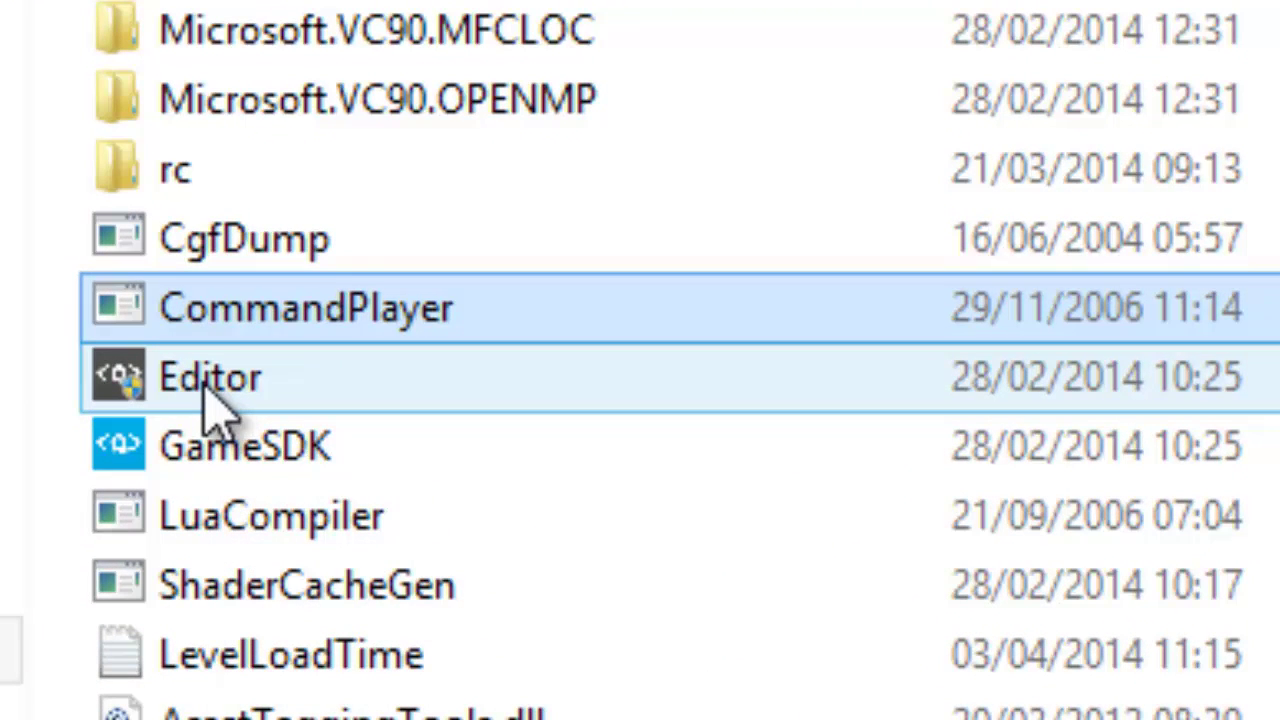
pyautogui.click(210, 390)
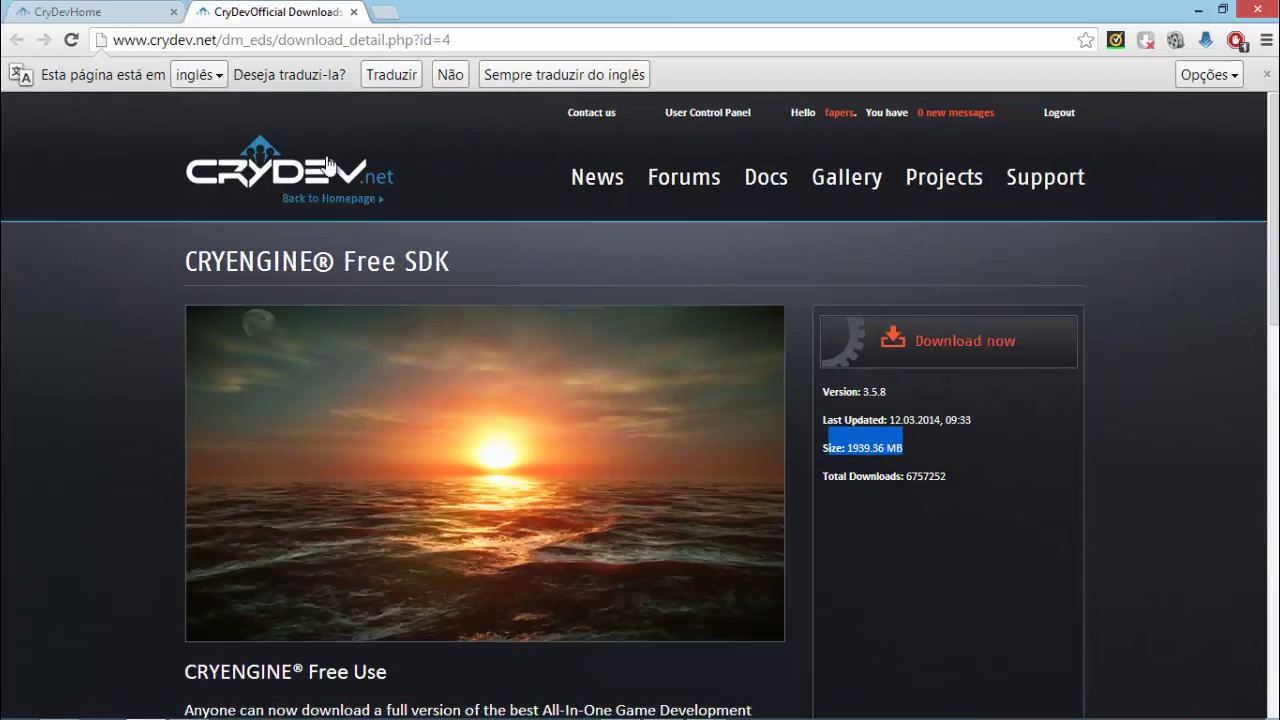
# - Switch back to the CryDev home page in Chrome and open the CRYENGINE documentation site
pyautogui.click(100, 10)
pyautogui.scroll(-4, 934, 411)
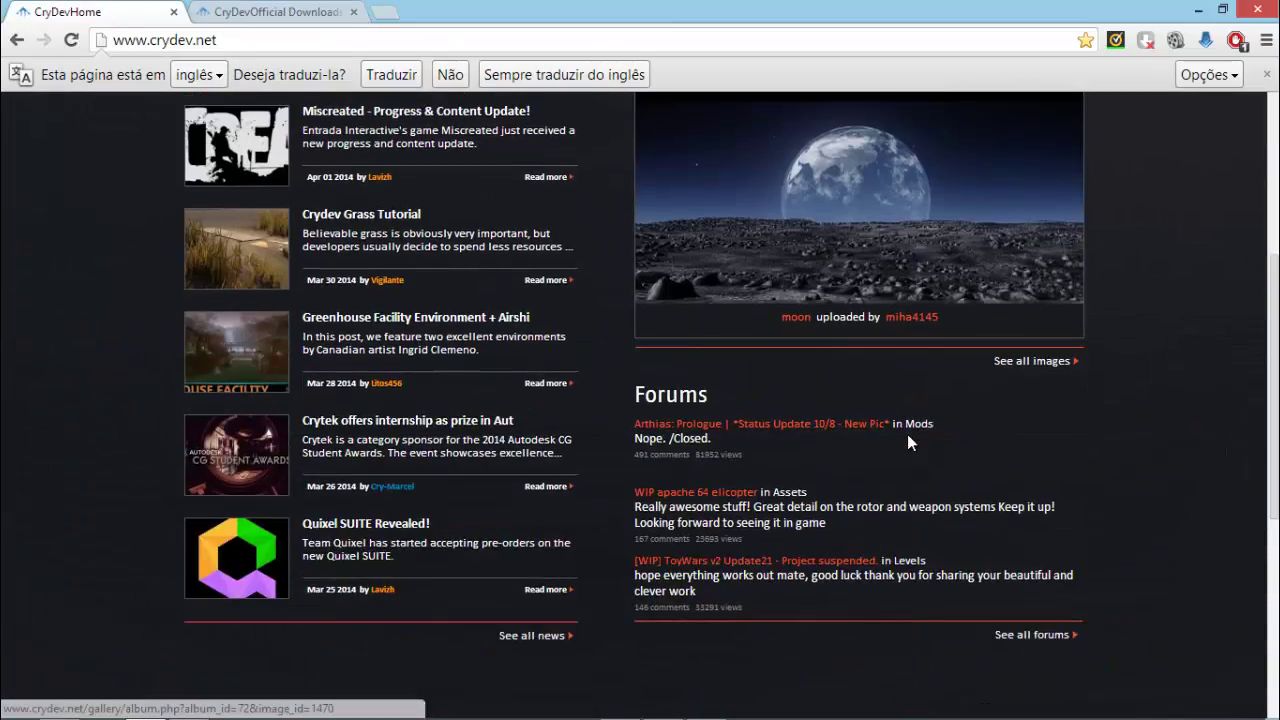
pyautogui.scroll(4, 907, 437)
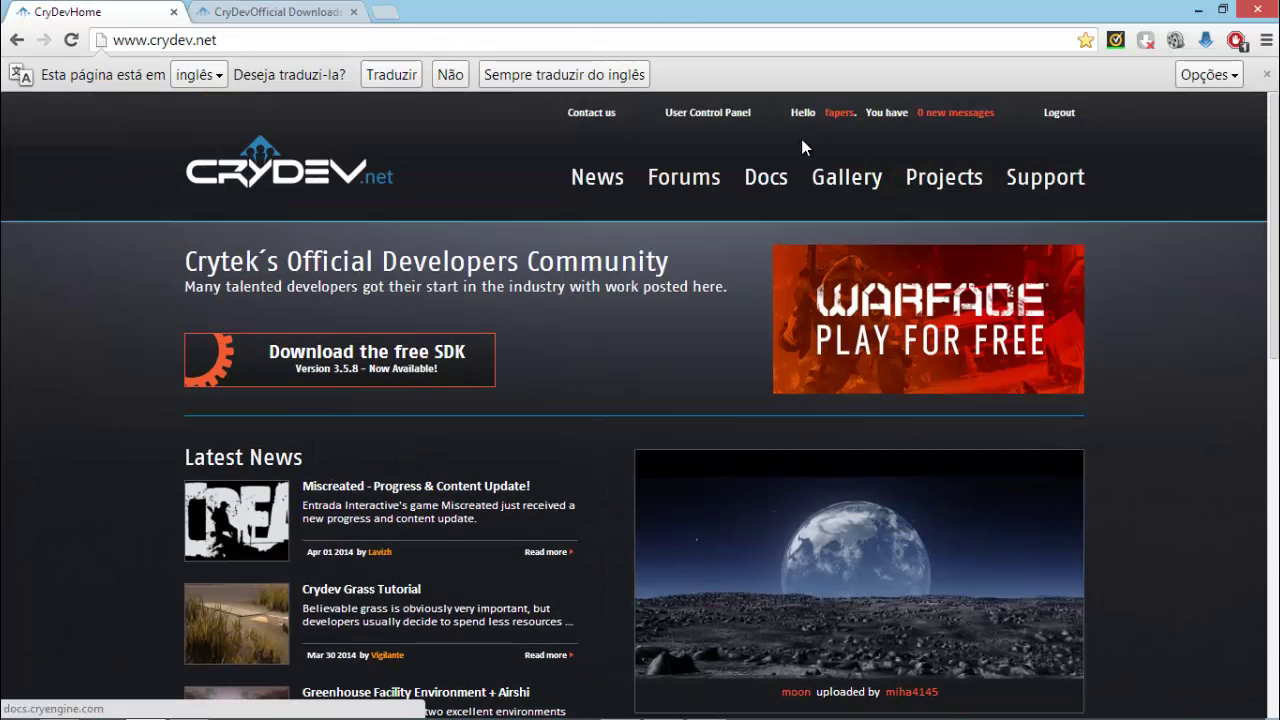
pyautogui.click(773, 184)
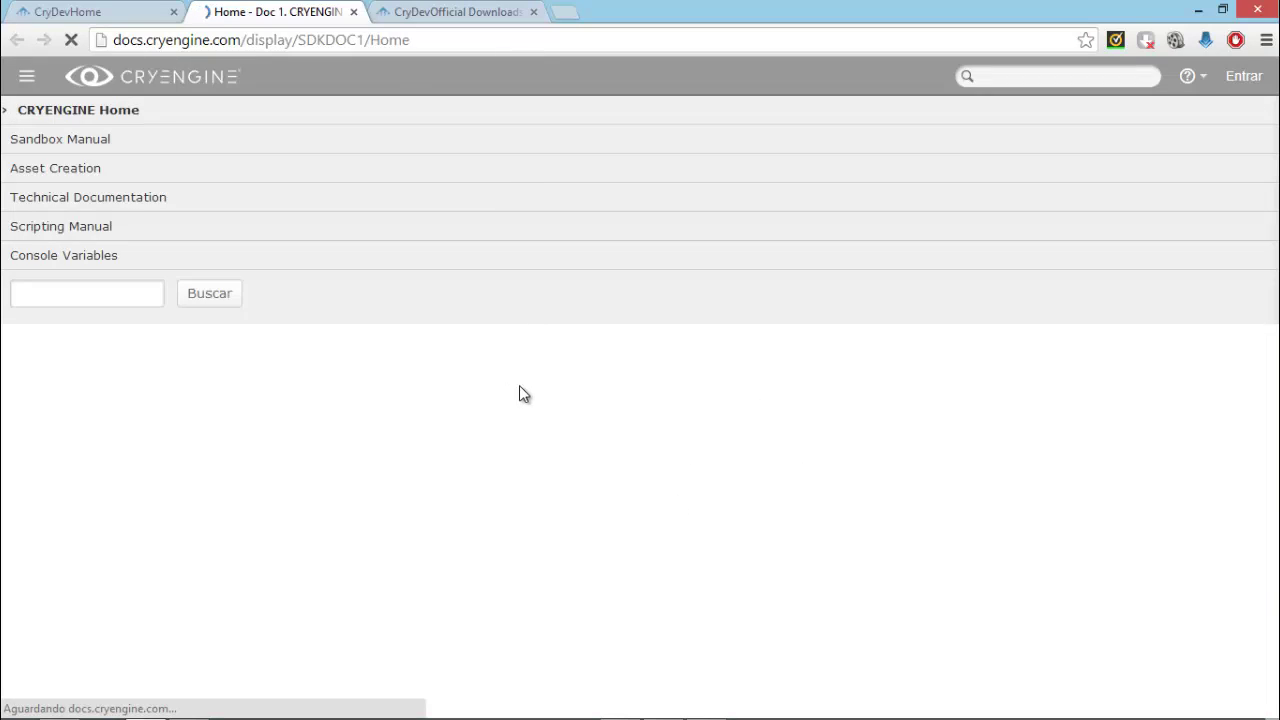
# - Highlight the current version and the next releases in the documentation's Latest SDK section
pyautogui.scroll(-3, 545, 350)
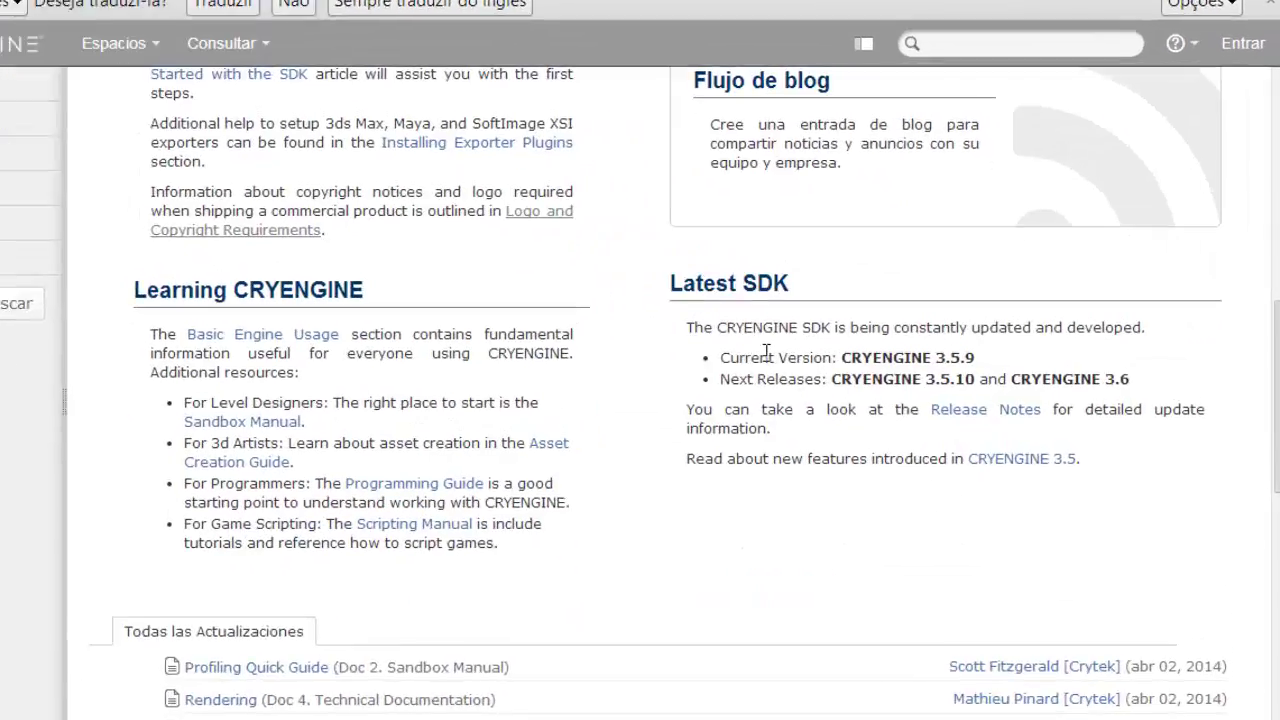
pyautogui.moveTo(806, 373); pyautogui.dragTo(1021, 375)
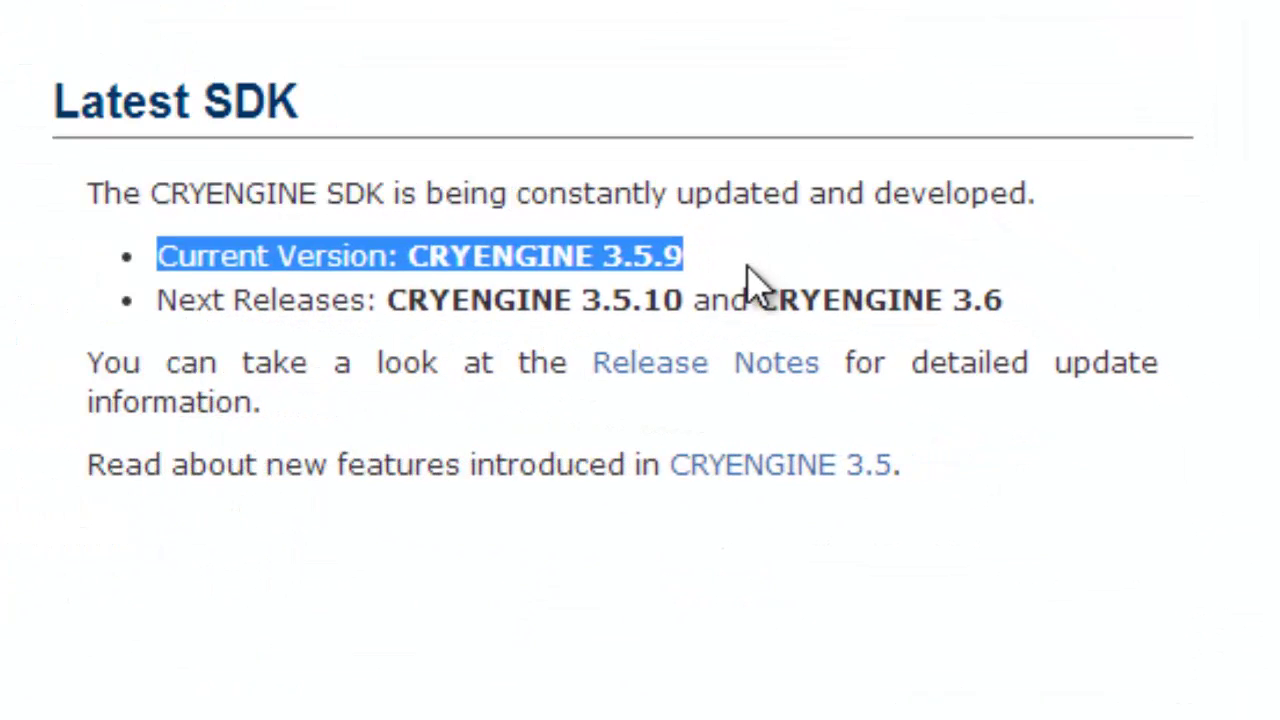
pyautogui.moveTo(158, 300); pyautogui.dragTo(1200, 300)
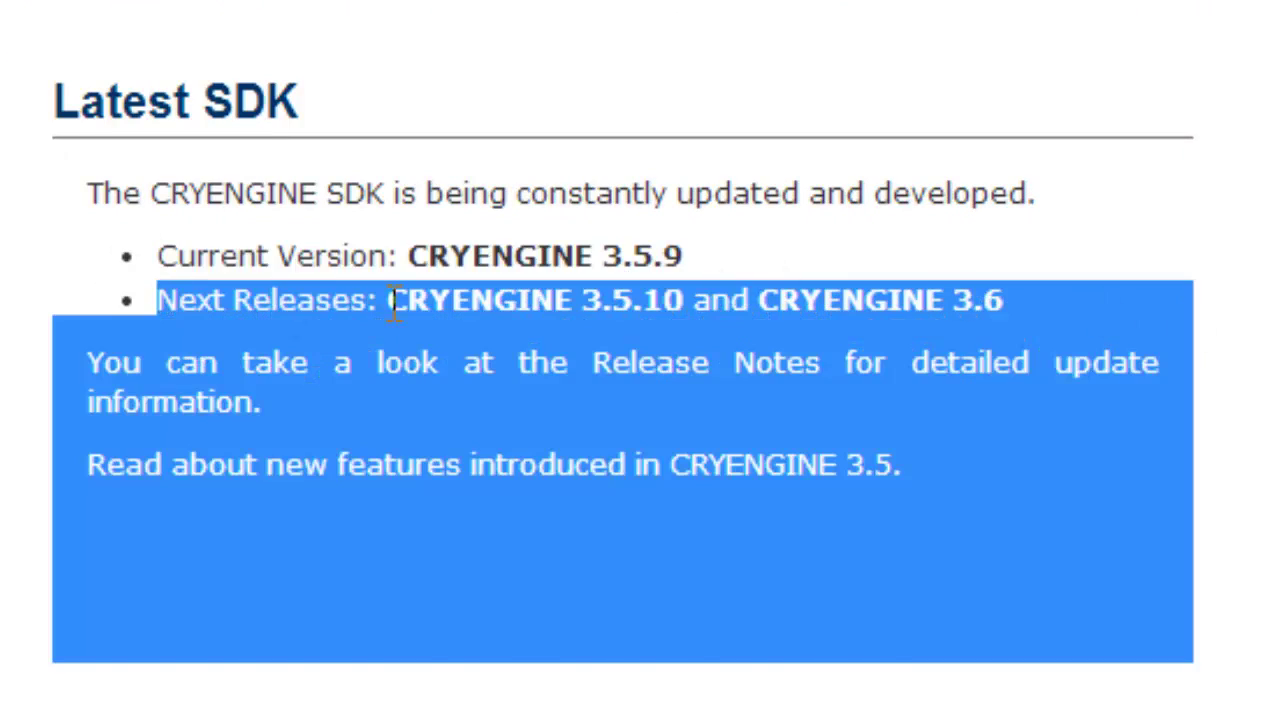
# - Mark the current 3.5.9 version and upcoming 3.6 release under Latest SDK, and skim the rest of the documentation page
pyautogui.click(412, 282)
pyautogui.moveTo(604, 257); pyautogui.dragTo(714, 271)
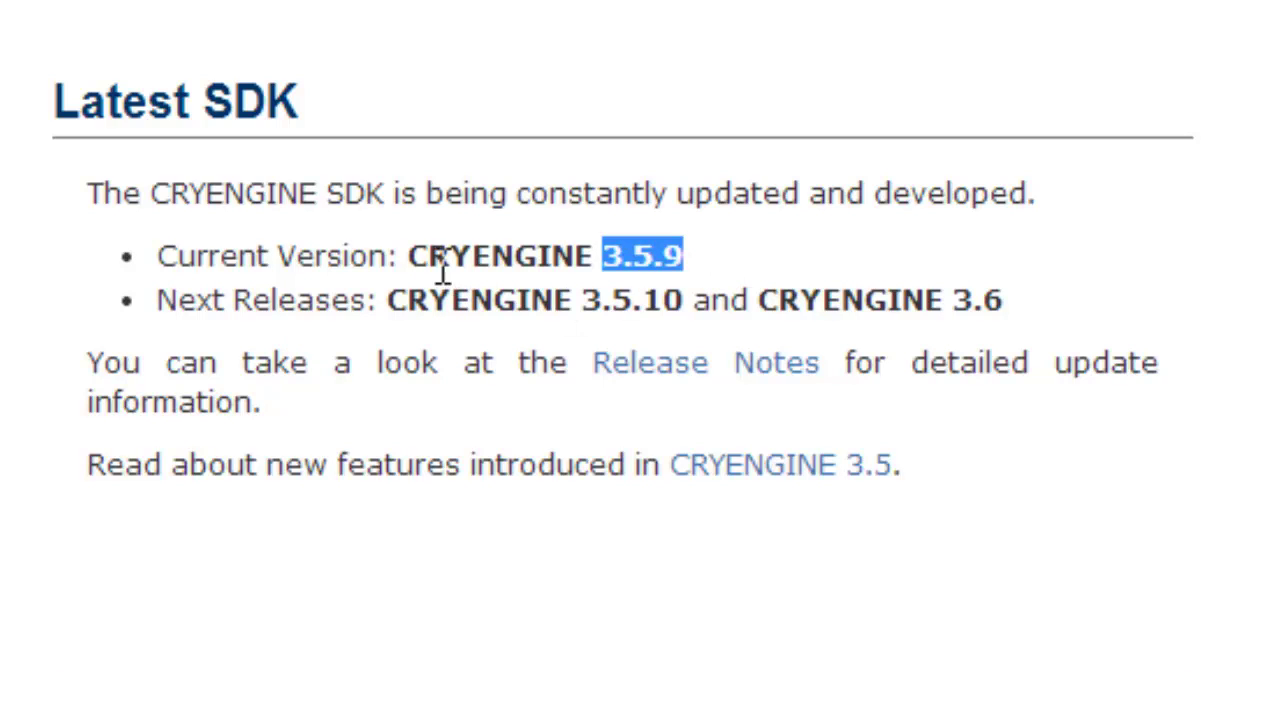
pyautogui.click(584, 260)
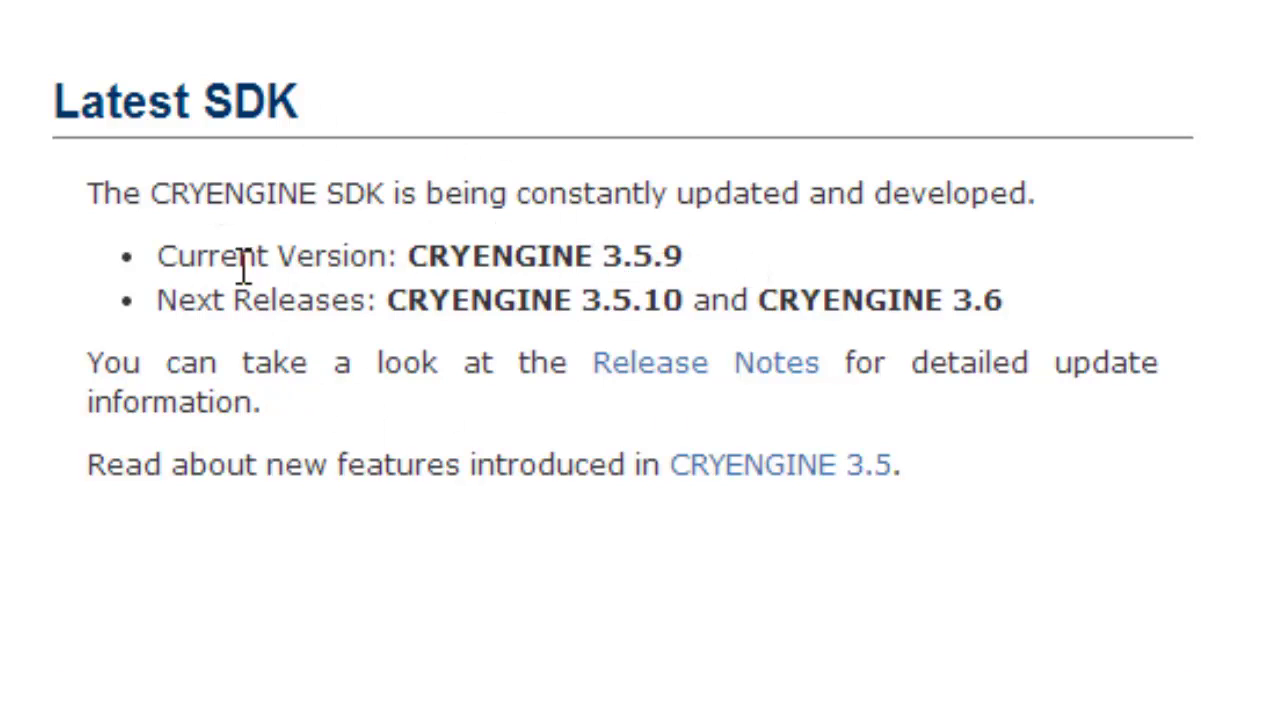
pyautogui.moveTo(165, 250); pyautogui.dragTo(774, 260)
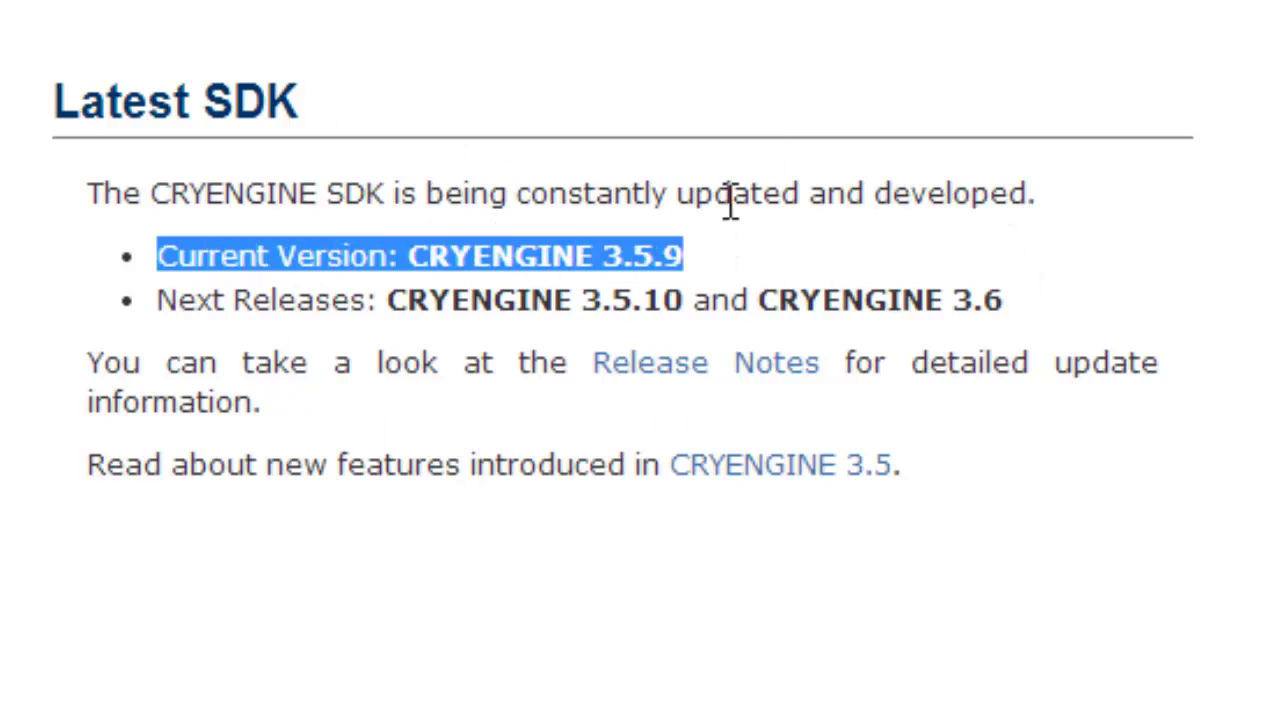
pyautogui.moveTo(158, 300); pyautogui.dragTo(1094, 317)
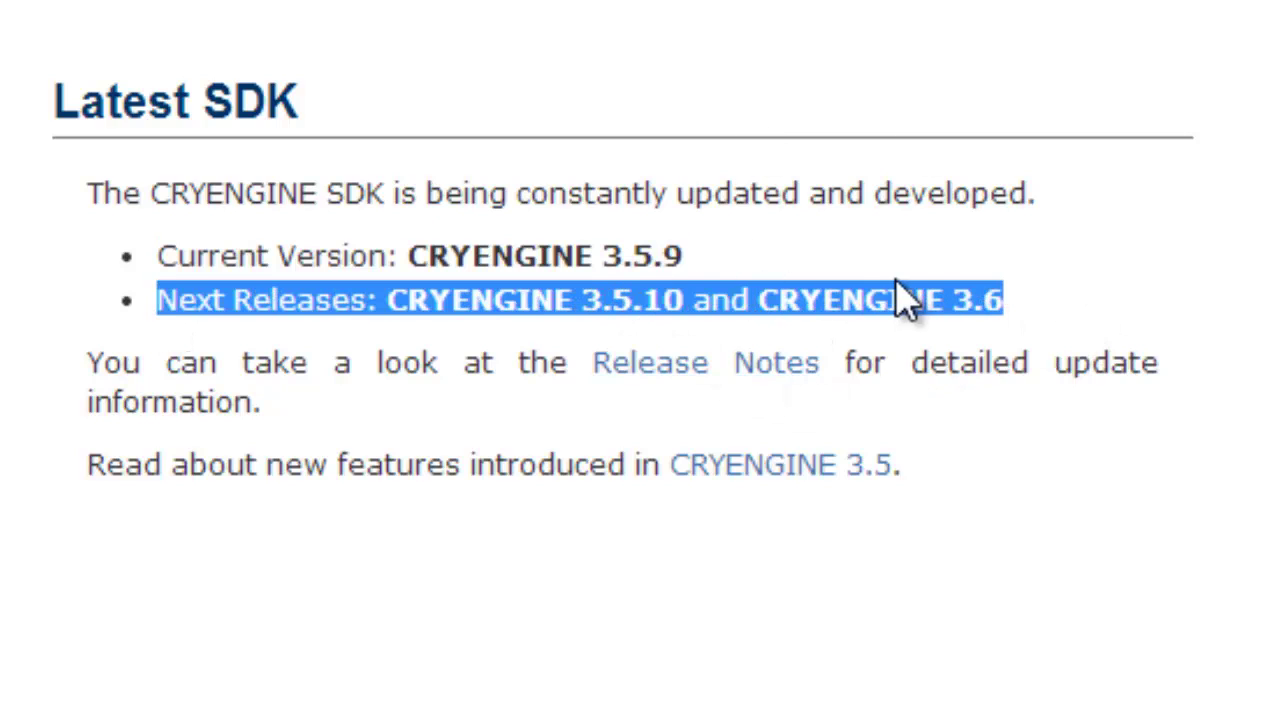
pyautogui.click(1037, 312)
pyautogui.moveTo(950, 300); pyautogui.dragTo(1042, 320)
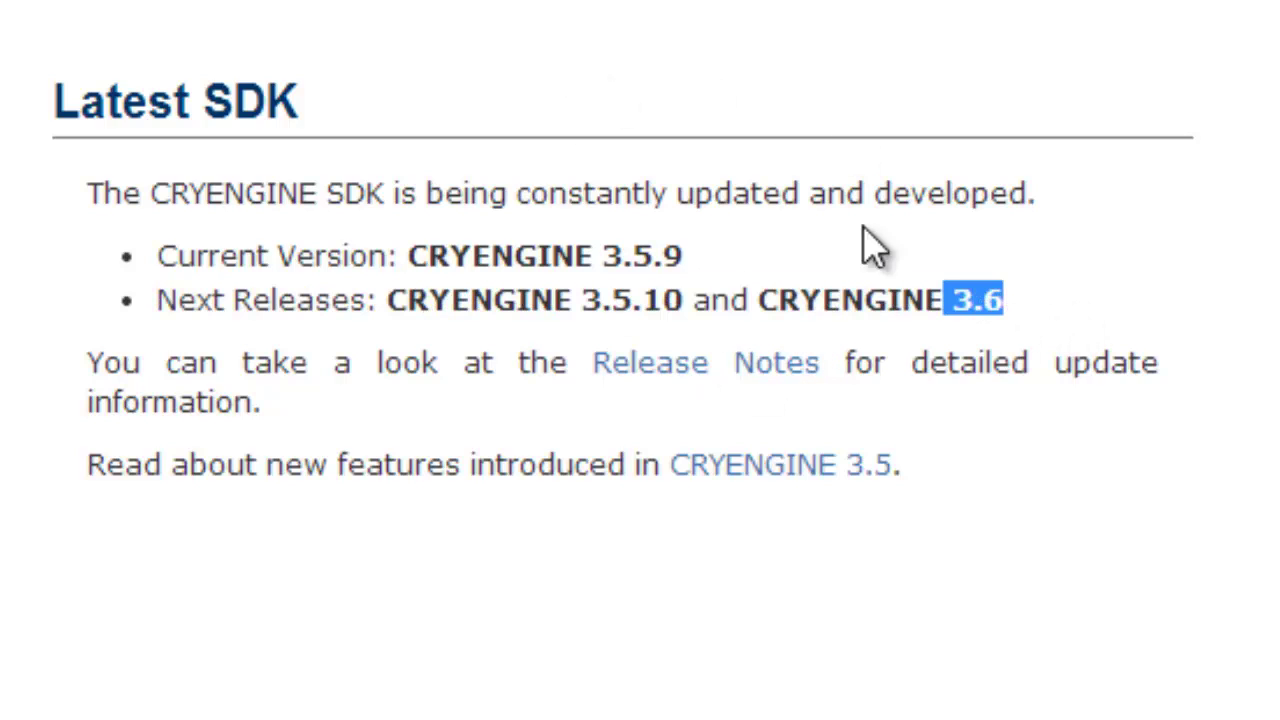
pyautogui.scroll(-10, 1189, 309)
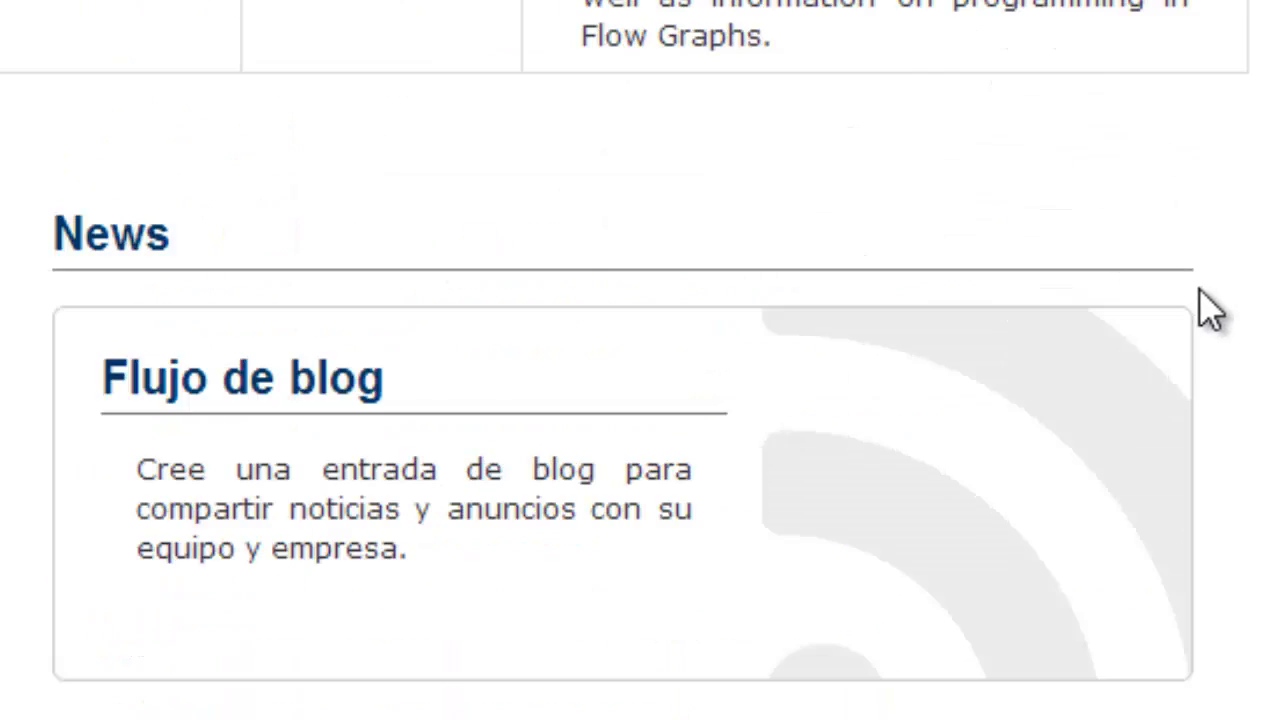
pyautogui.scroll(2, 1250, 333)
pyautogui.scroll(5, 1250, 333)
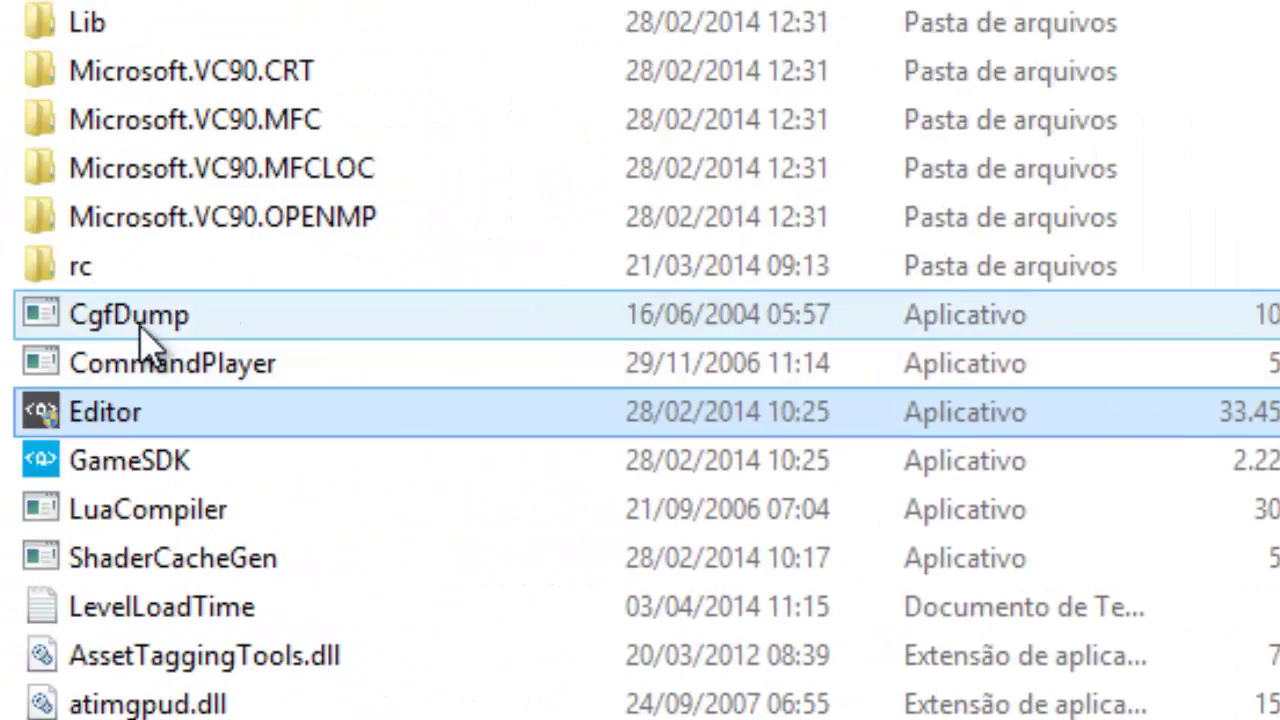
# - Launch the Editor application from the Bin32 folder and place the cursor in its login dialog's password field
pyautogui.click(192, 322)
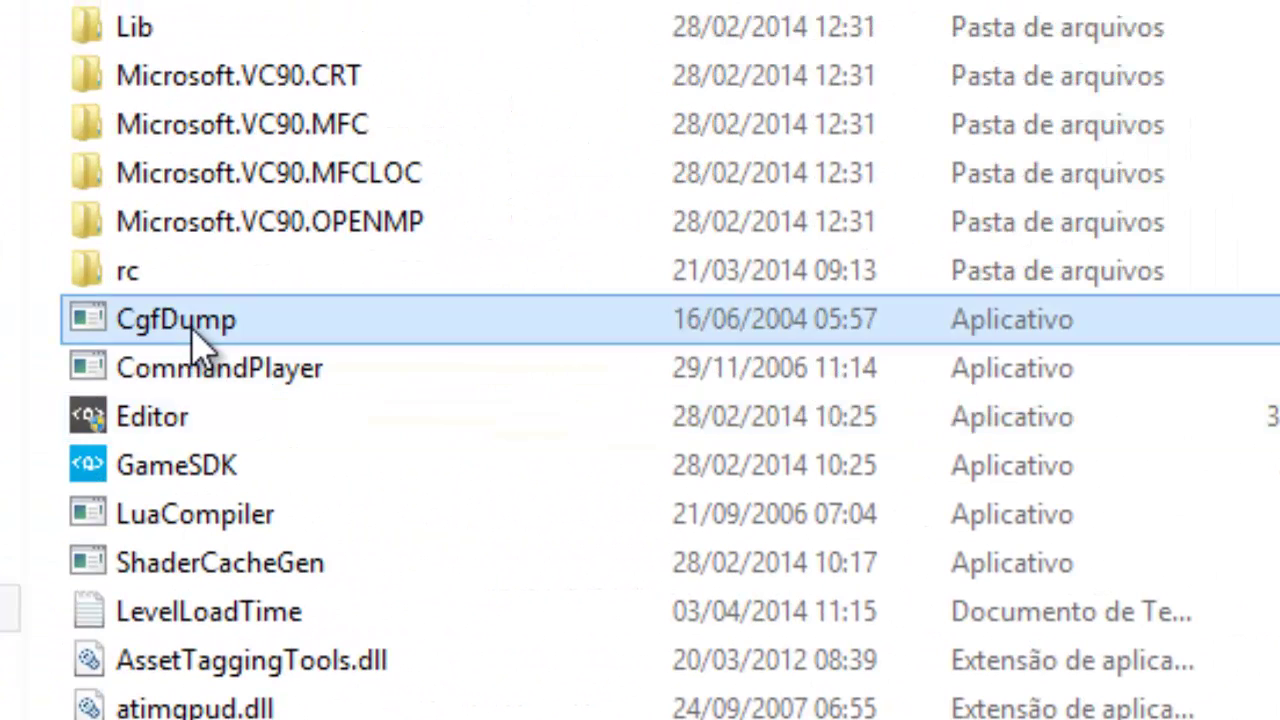
pyautogui.click(162, 424)
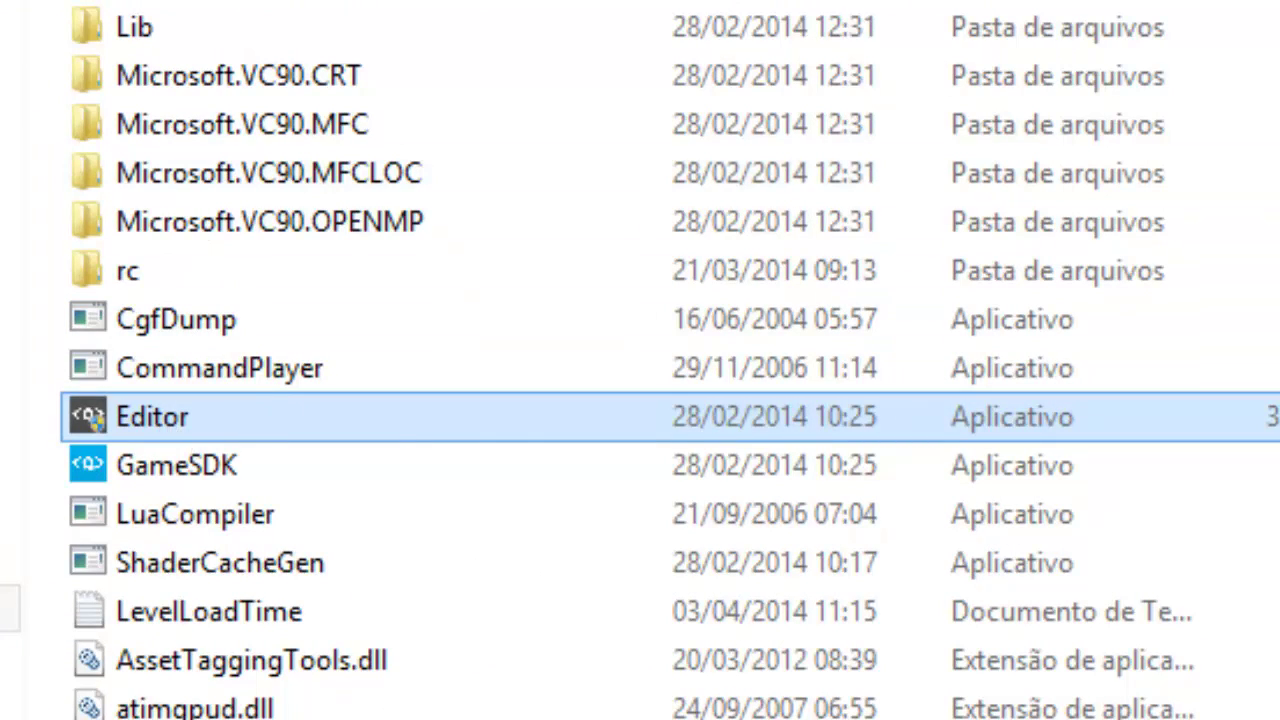
pyautogui.doubleClick(160, 425)
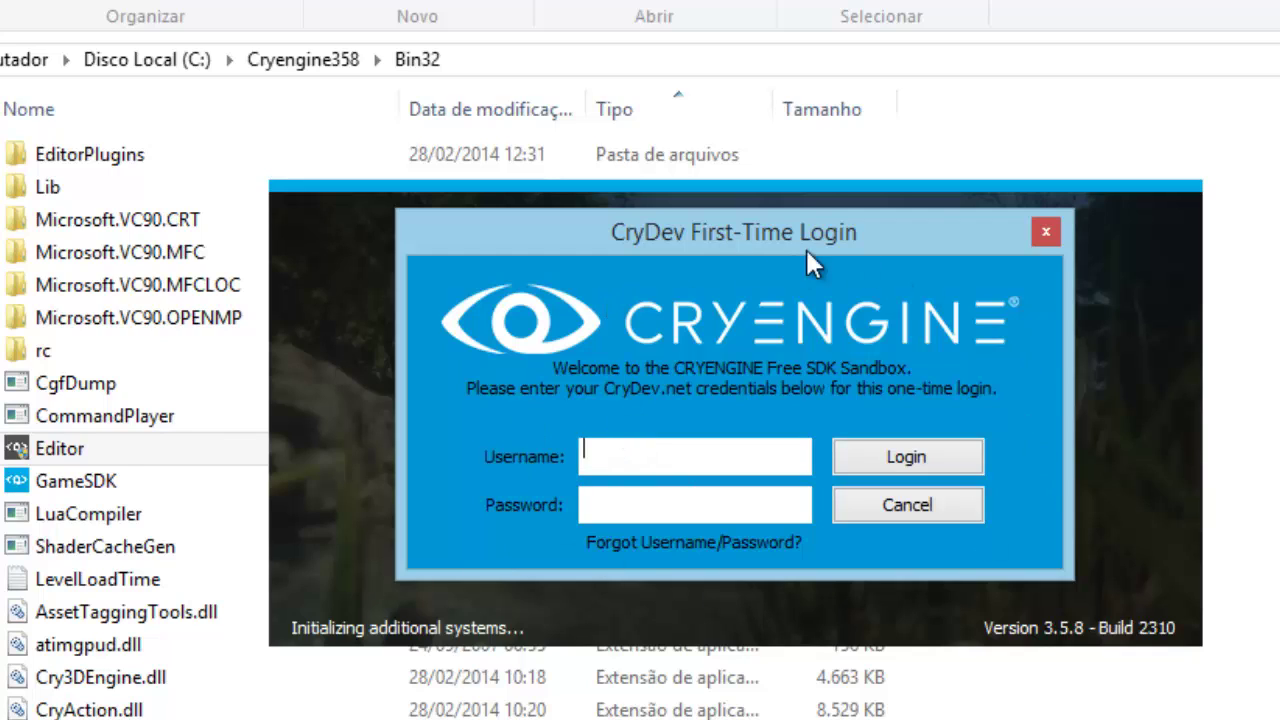
pyautogui.moveTo(606, 237); pyautogui.dragTo(582, 249)
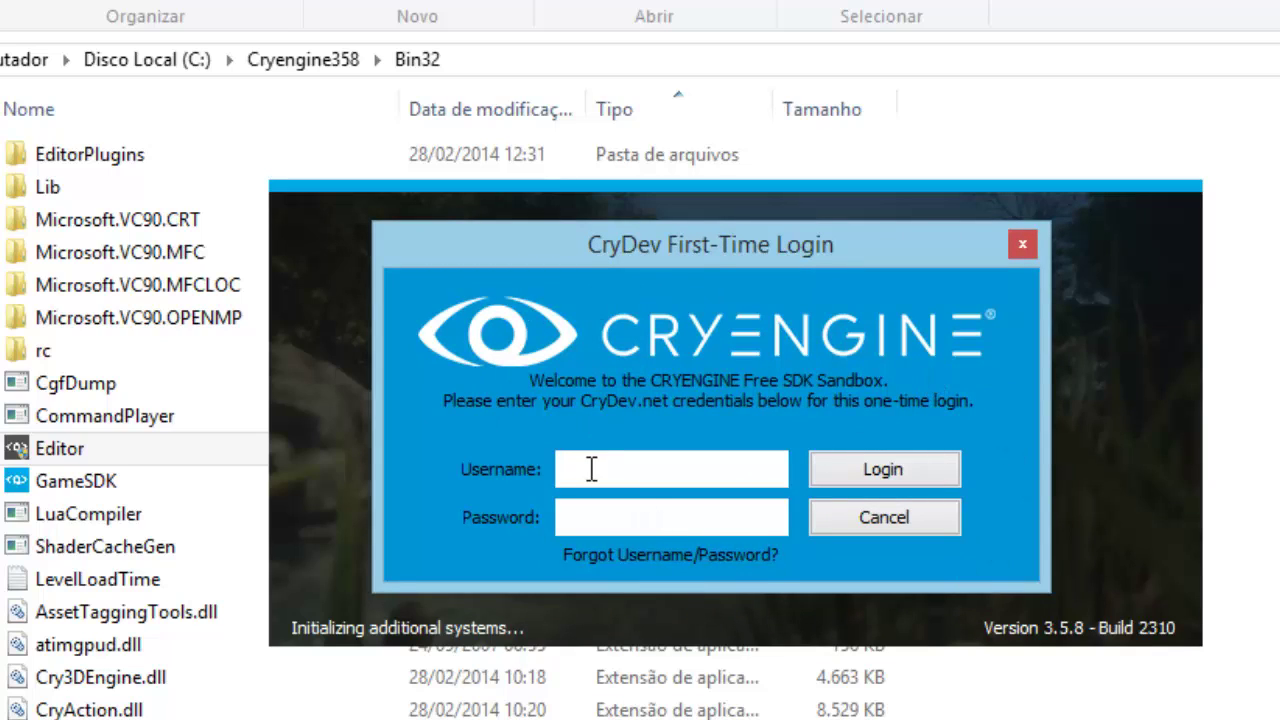
pyautogui.click(578, 514)
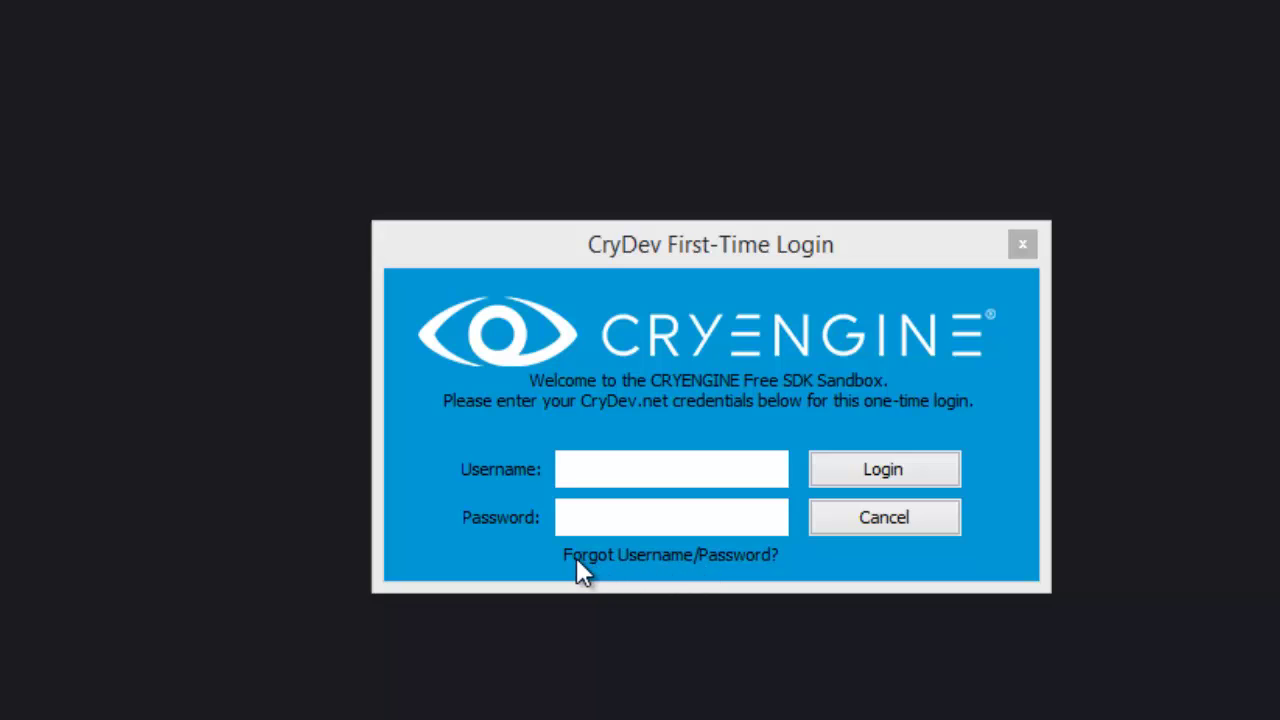
# - Open the forgotten username/password recovery page and move the login dialog aside to uncover its e-mail address field
pyautogui.click(758, 556)
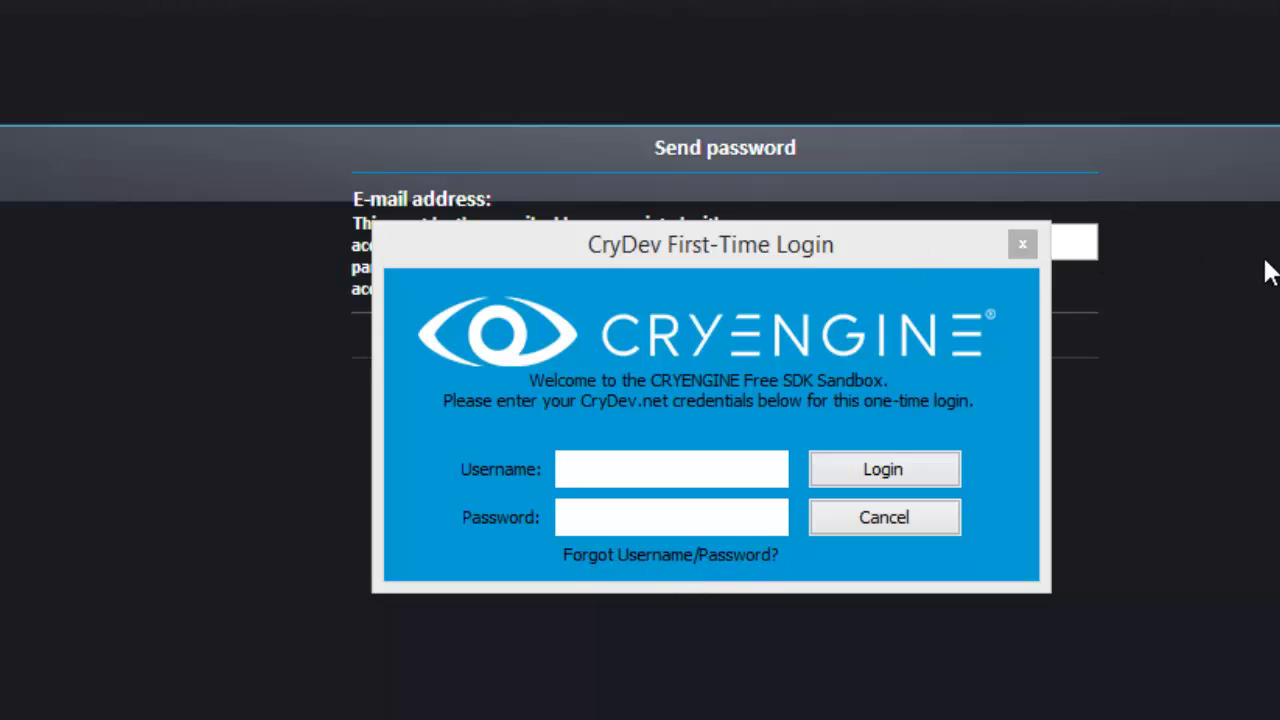
pyautogui.moveTo(880, 246); pyautogui.dragTo(1279, 620)
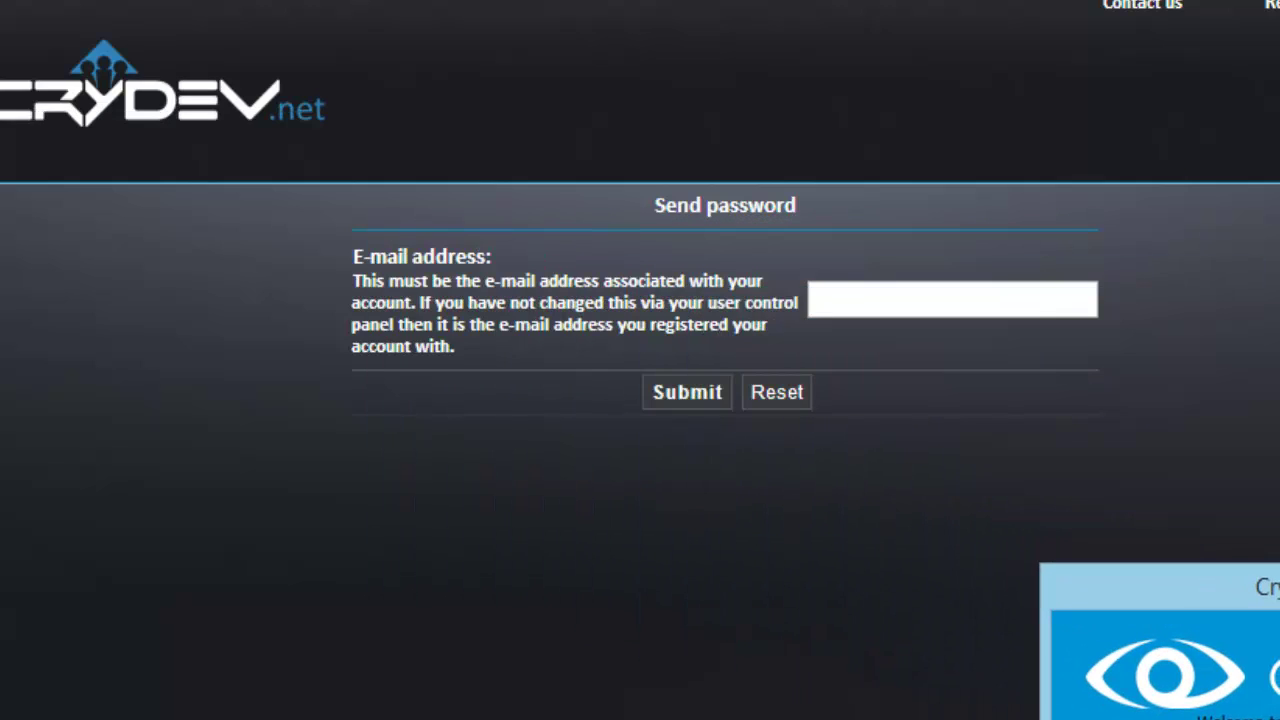
pyautogui.click(860, 299)
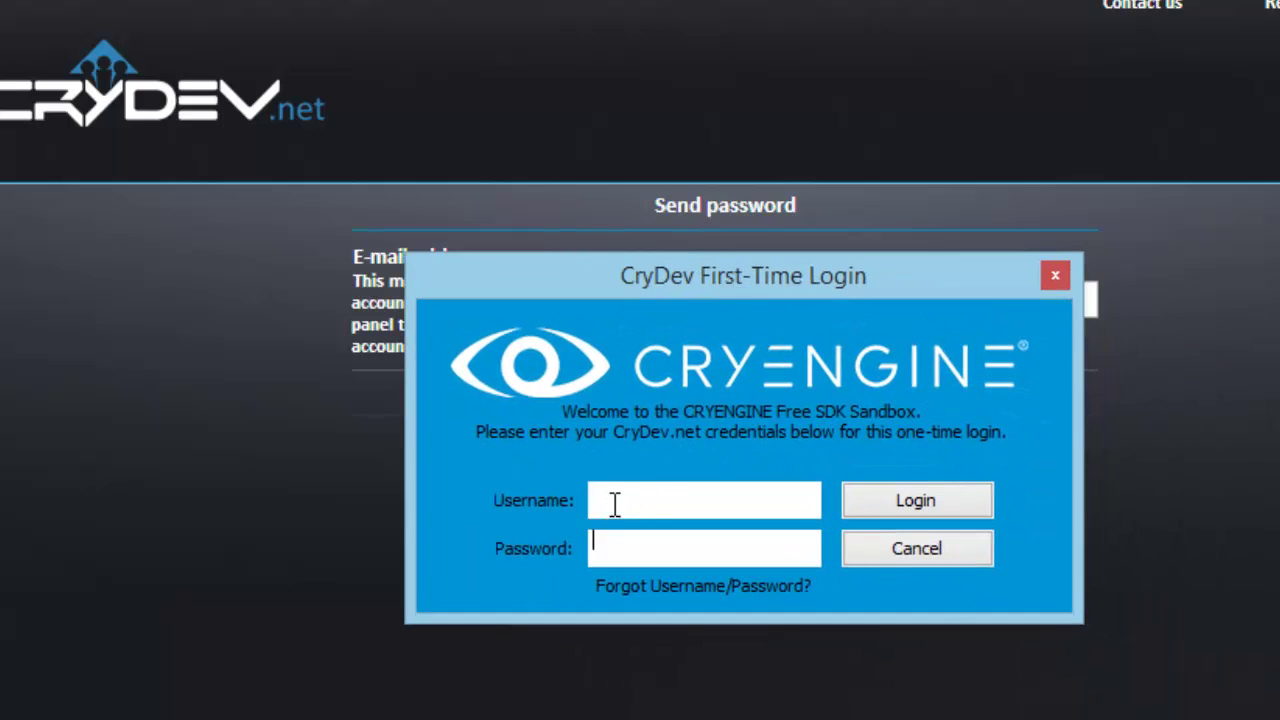
# - Point out the username and password fields of the CryDev First-Time Login dialog, showing the password recovery form behind it
pyautogui.click(611, 502)
pyautogui.click(620, 553)
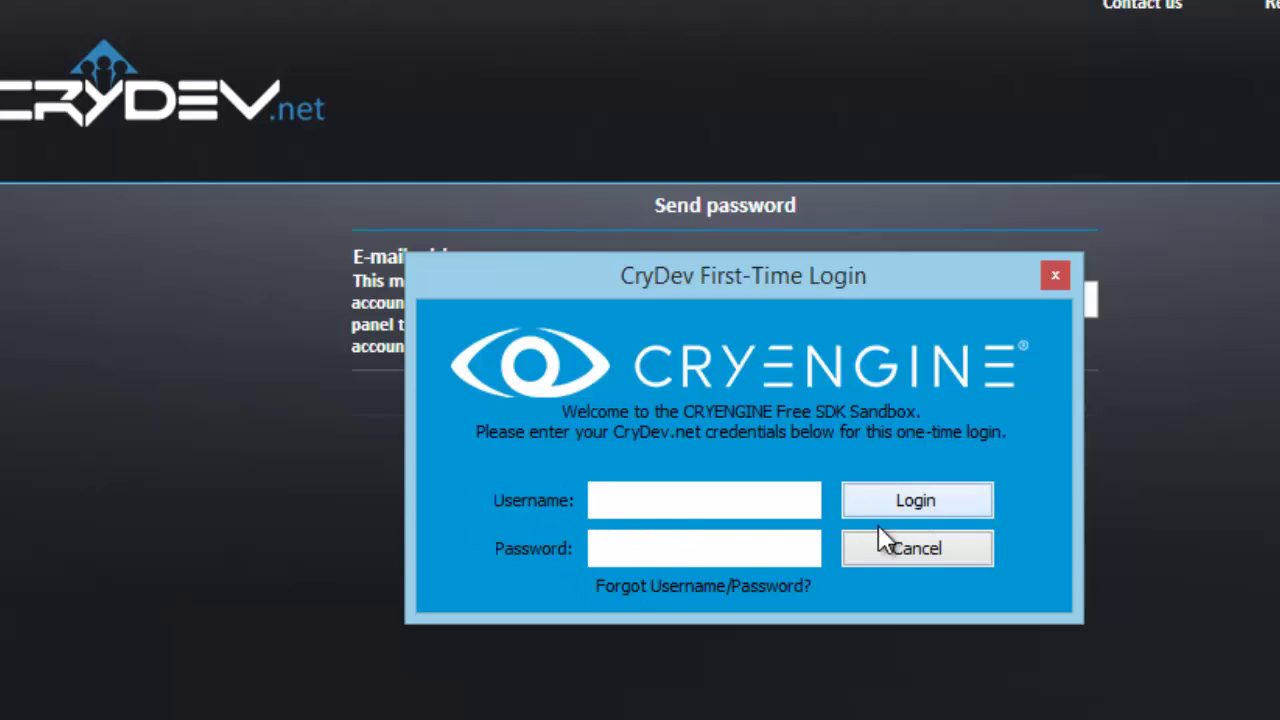
pyautogui.click(666, 503)
pyautogui.click(1214, 410)
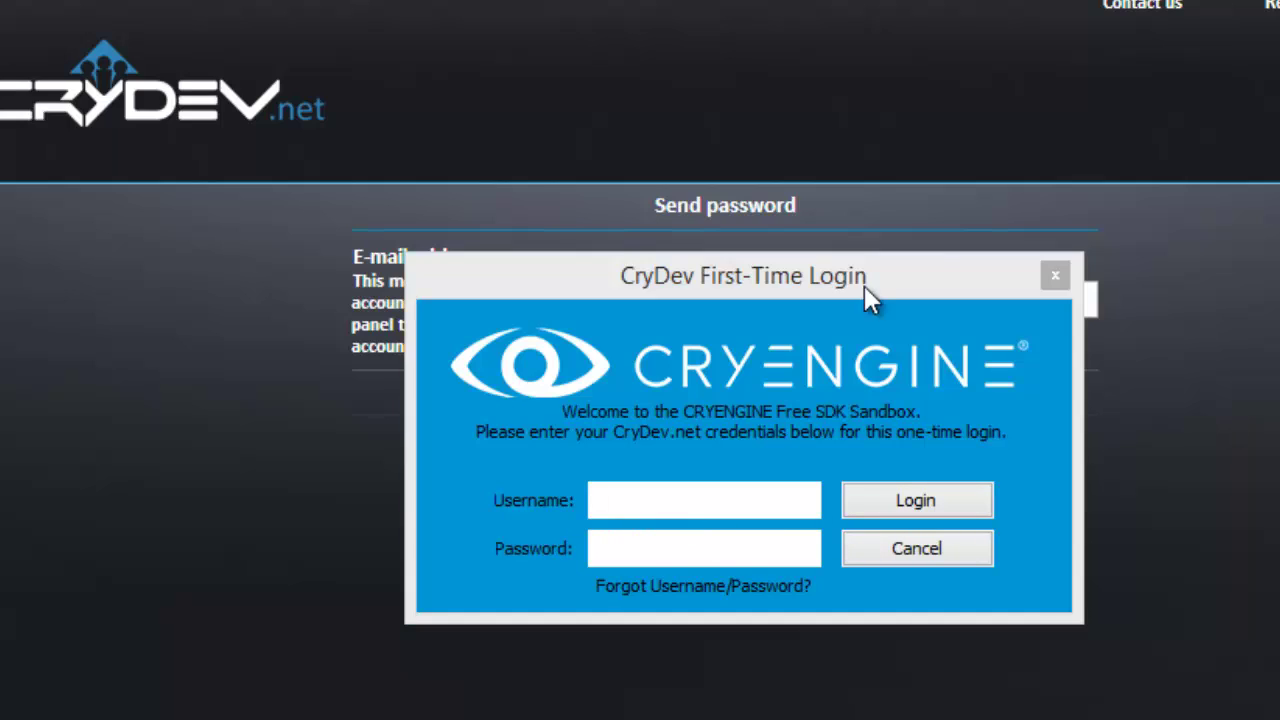
pyautogui.moveTo(954, 296); pyautogui.dragTo(1208, 460)
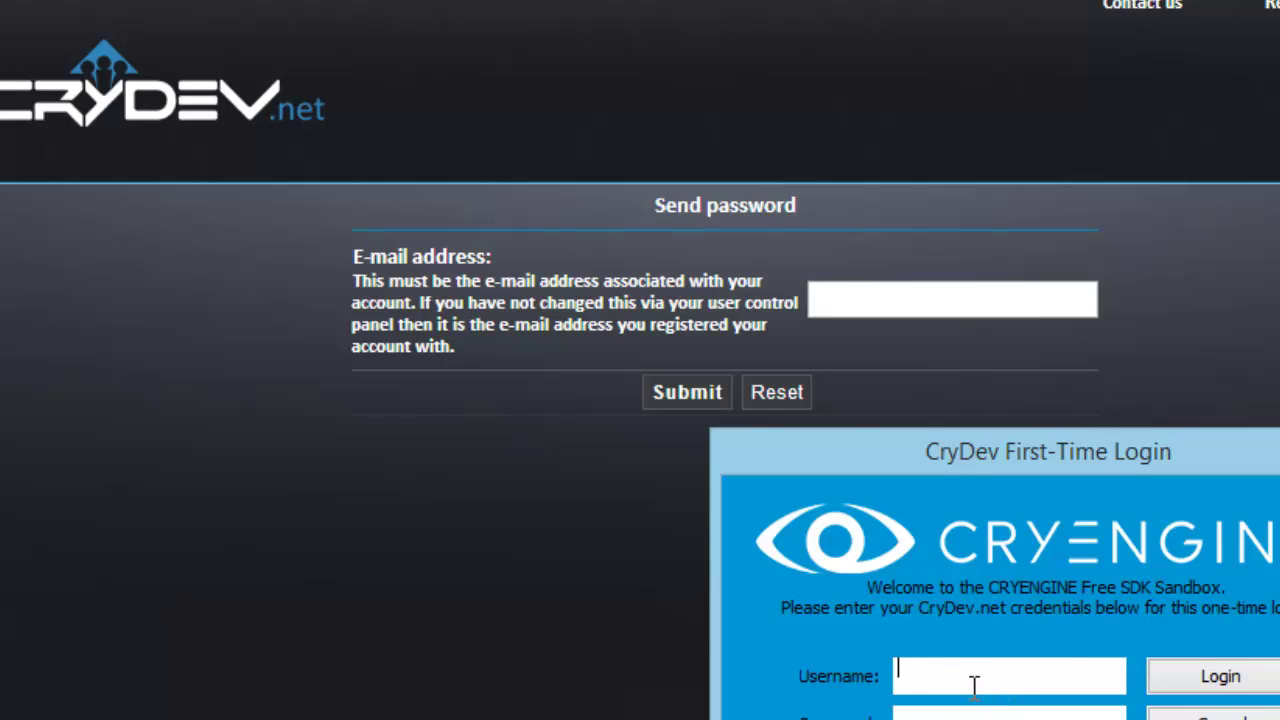
pyautogui.moveTo(979, 455); pyautogui.dragTo(641, 161)
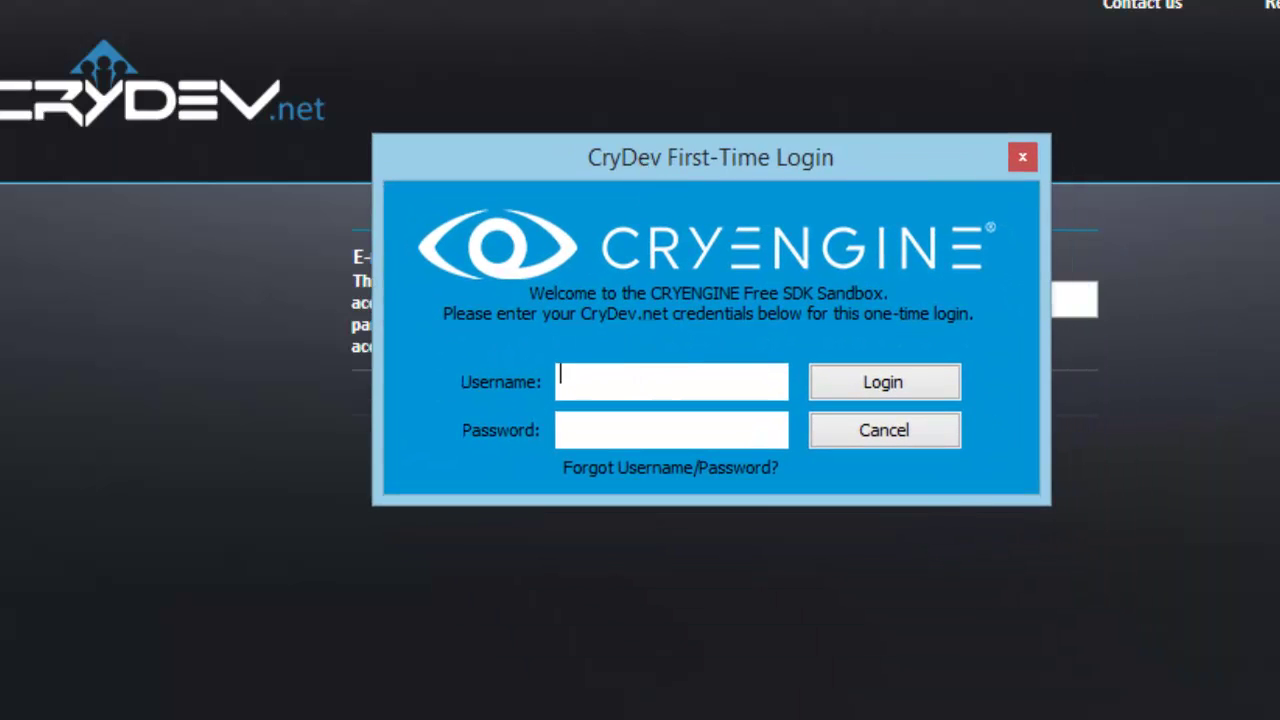
pyautogui.hotkey('alt', 'Tab')
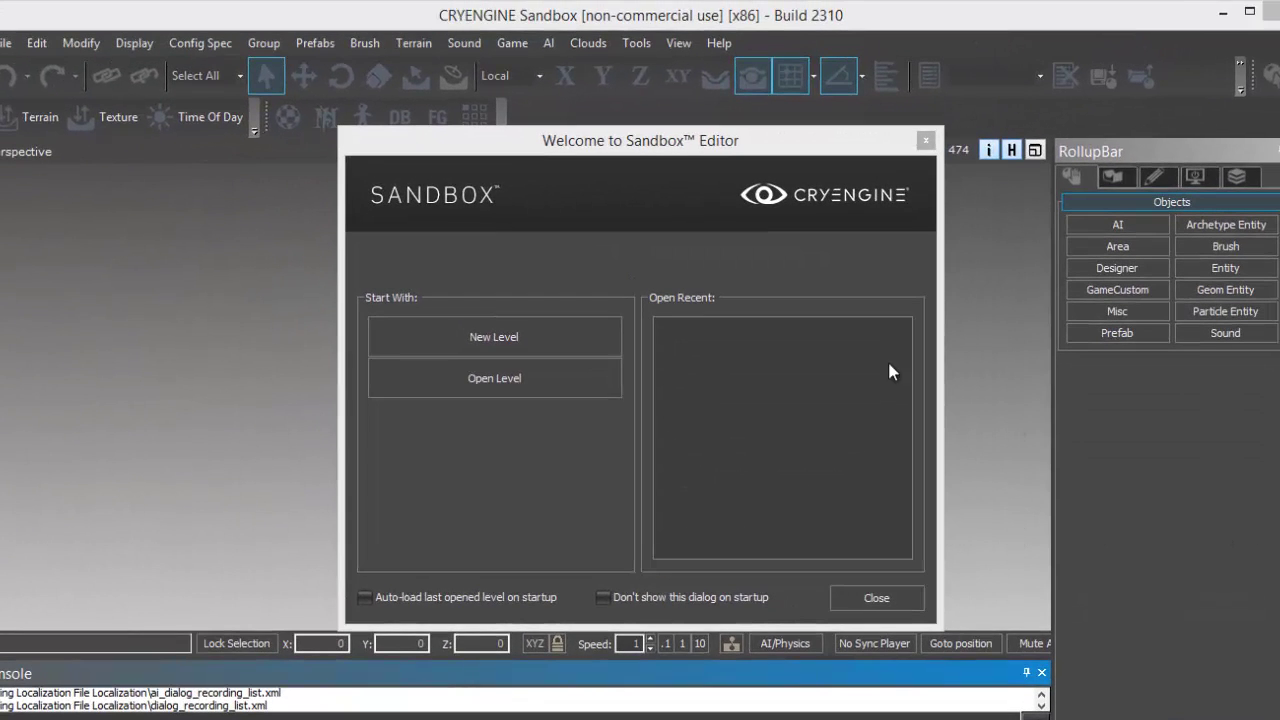
# - Open the Forest level from the Singleplayer folder, starting from the Sandbox welcome dialog
pyautogui.click(623, 156)
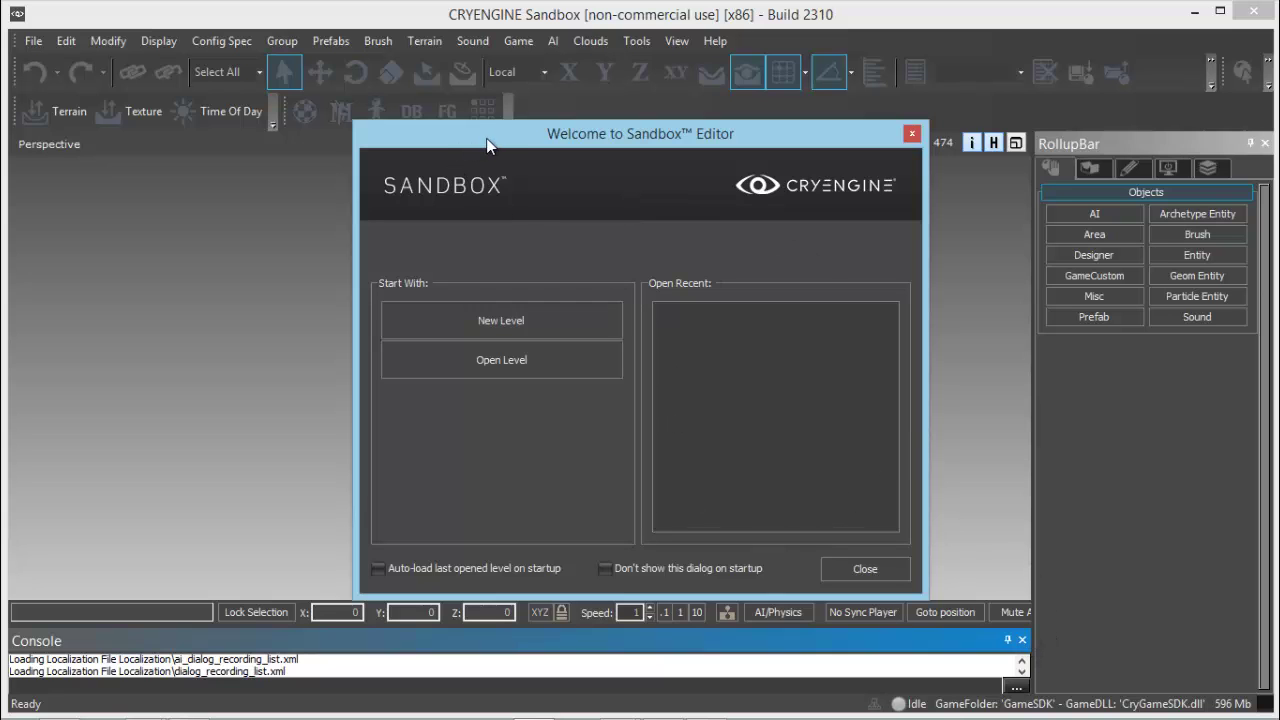
pyautogui.moveTo(484, 137); pyautogui.dragTo(464, 124)
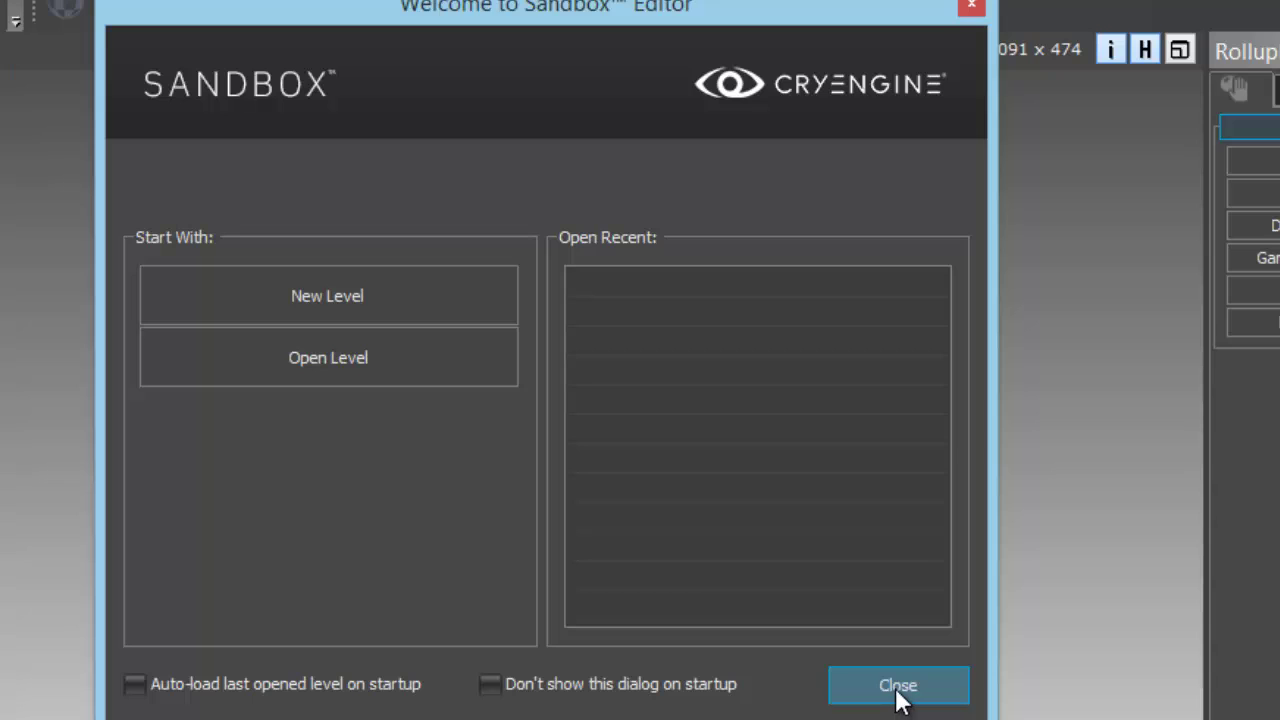
pyautogui.click(303, 358)
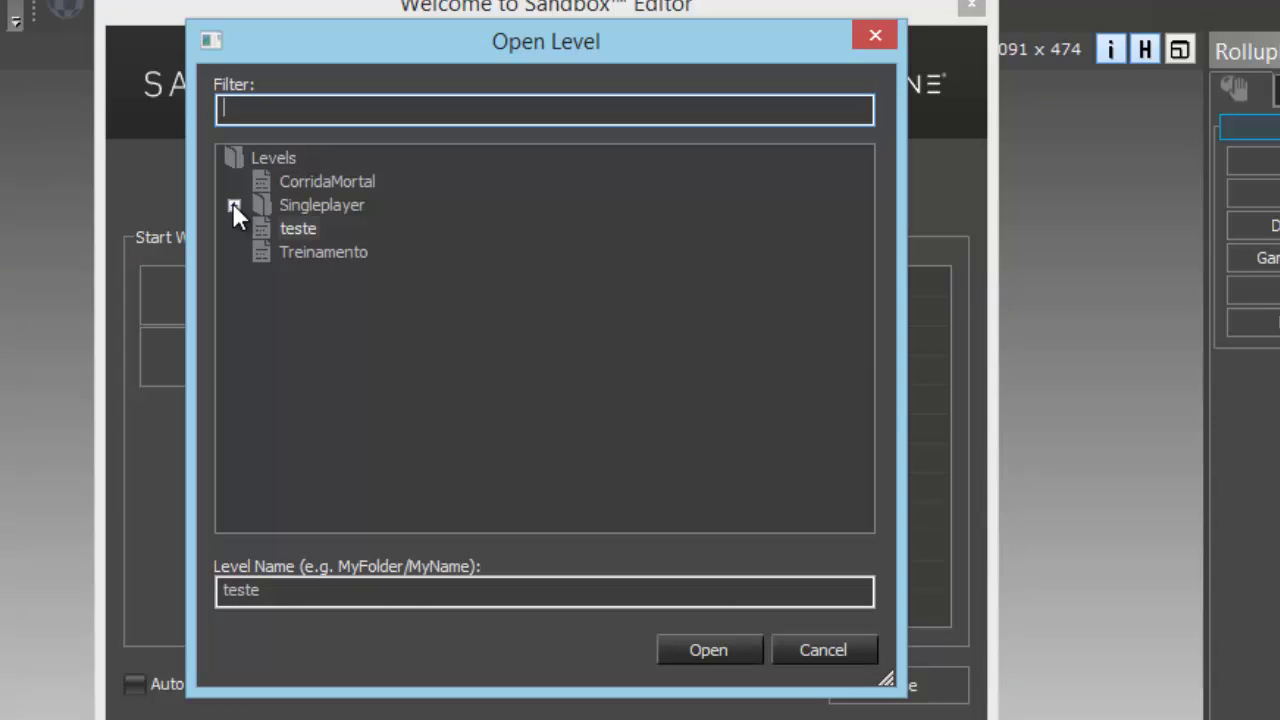
pyautogui.click(233, 205)
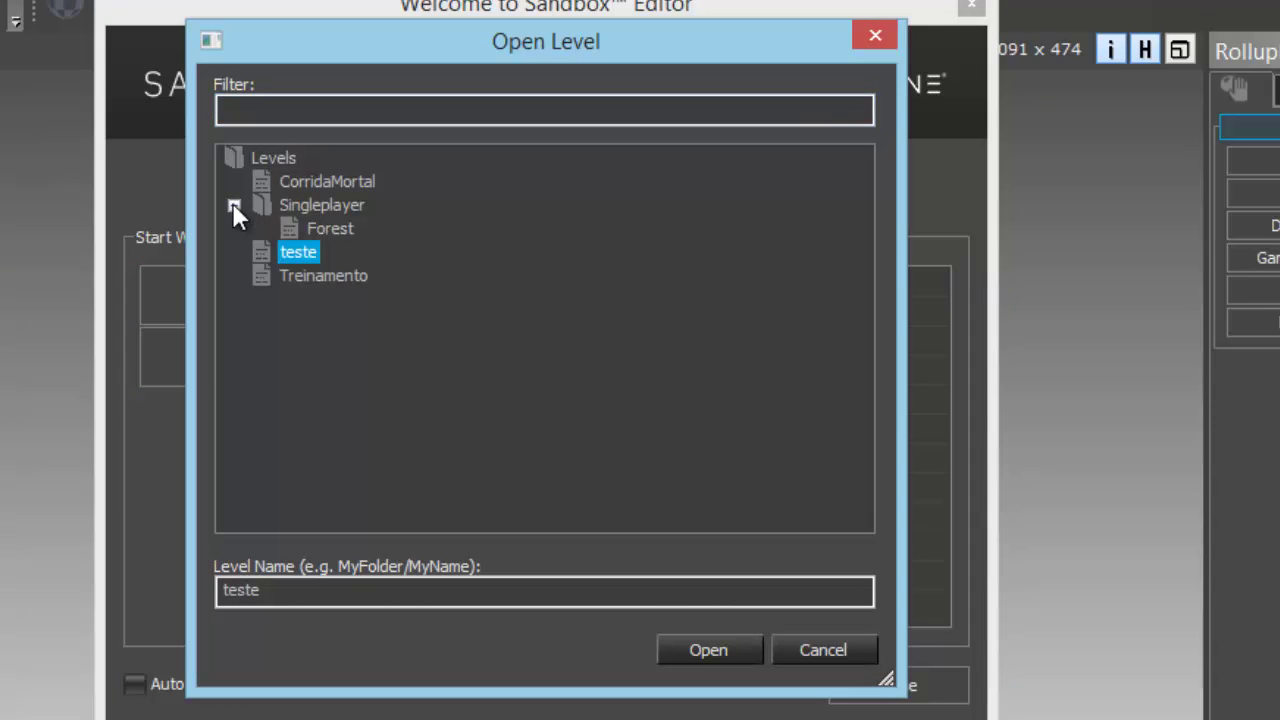
pyautogui.click(322, 205)
pyautogui.click(336, 230)
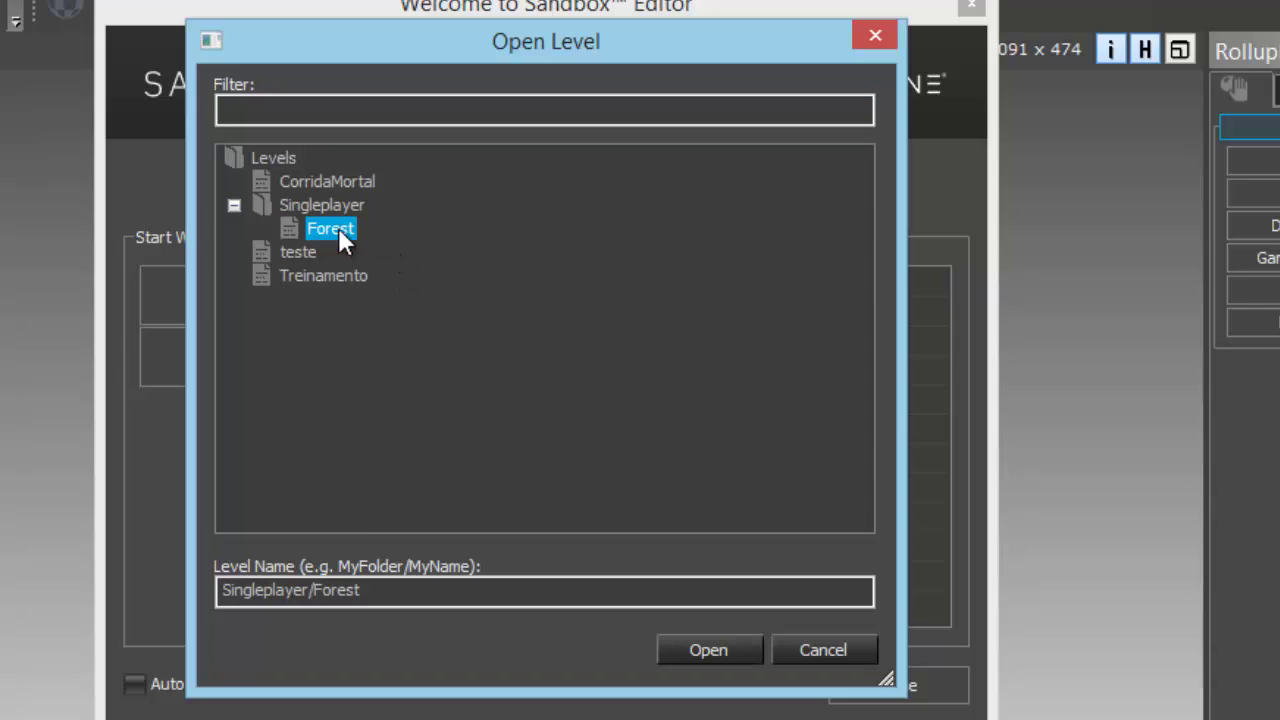
pyautogui.click(326, 206)
pyautogui.click(345, 229)
pyautogui.click(329, 227)
pyautogui.press('Escape')
pyautogui.click(698, 648)
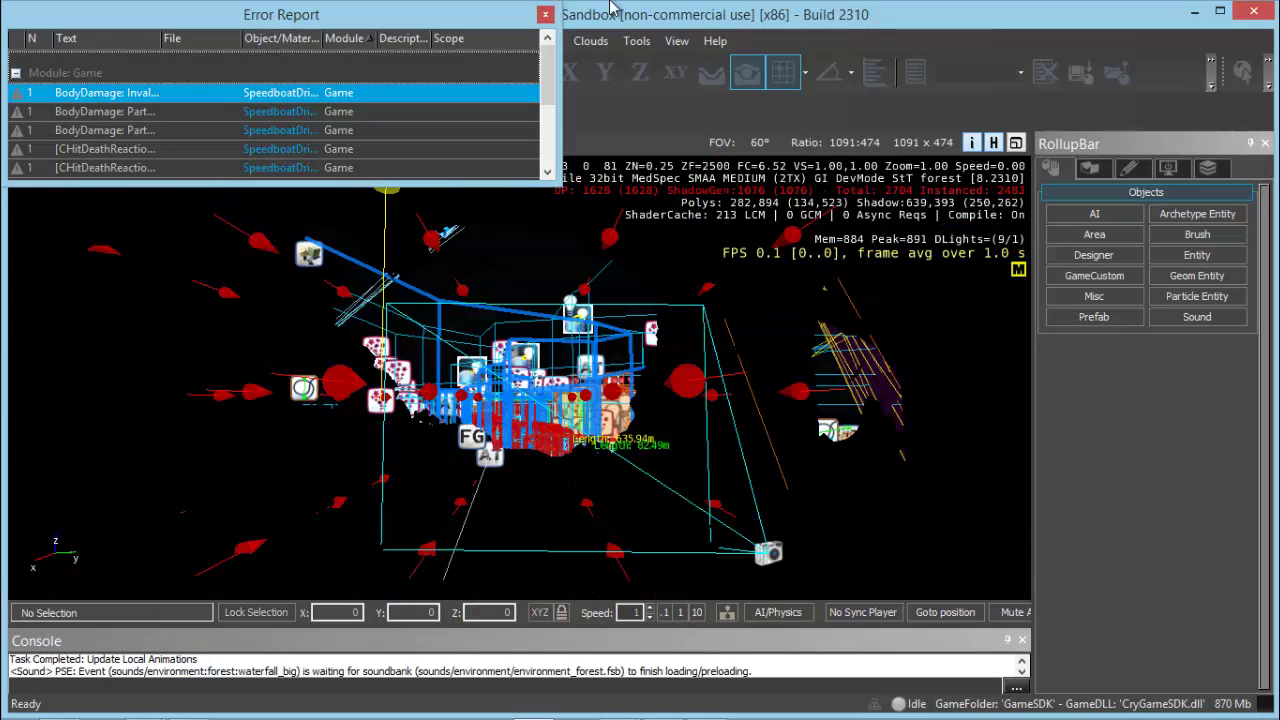
# - Close the Error Report and the Console, and hide the debug information shown over the perspective viewport
pyautogui.click(545, 14)
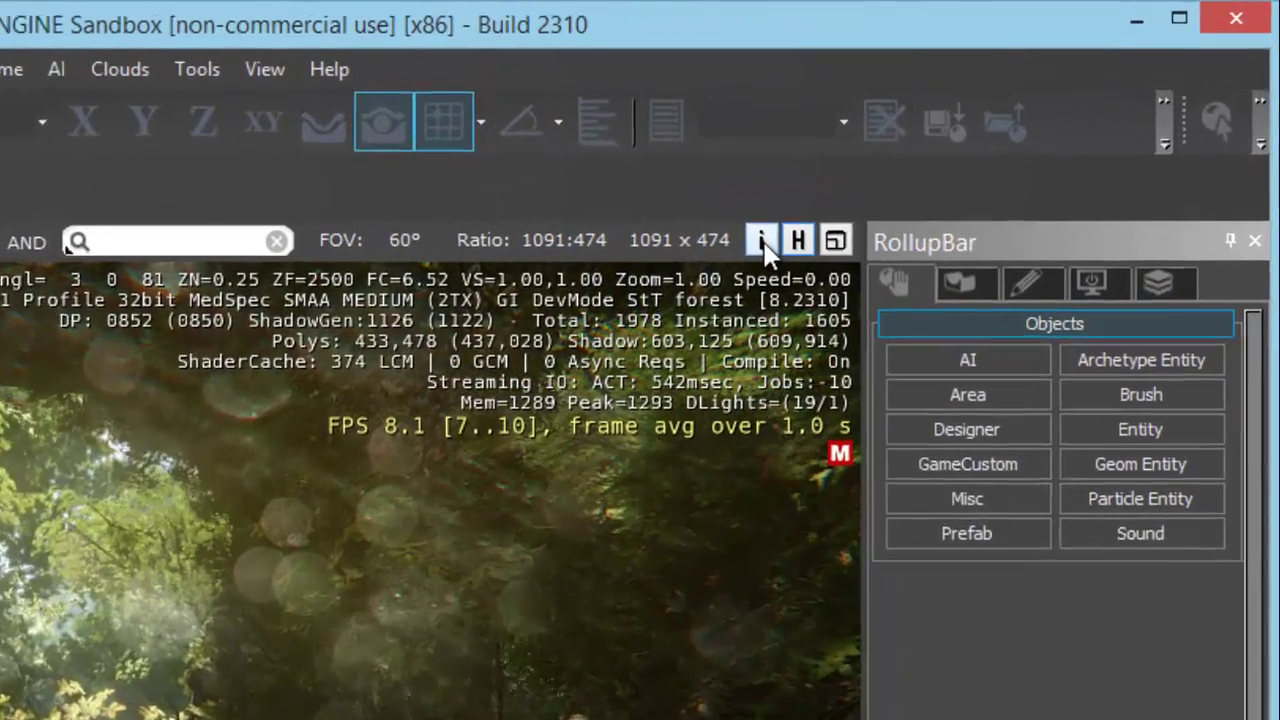
pyautogui.click(973, 143)
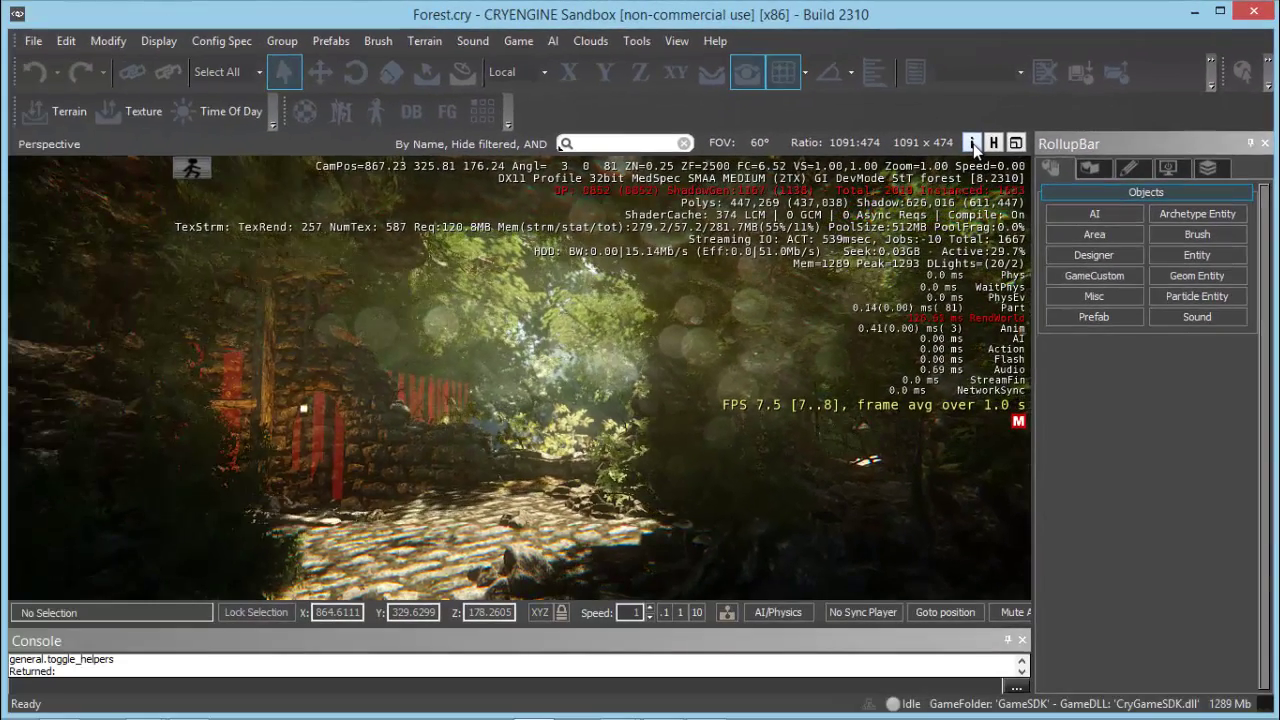
pyautogui.click(972, 144)
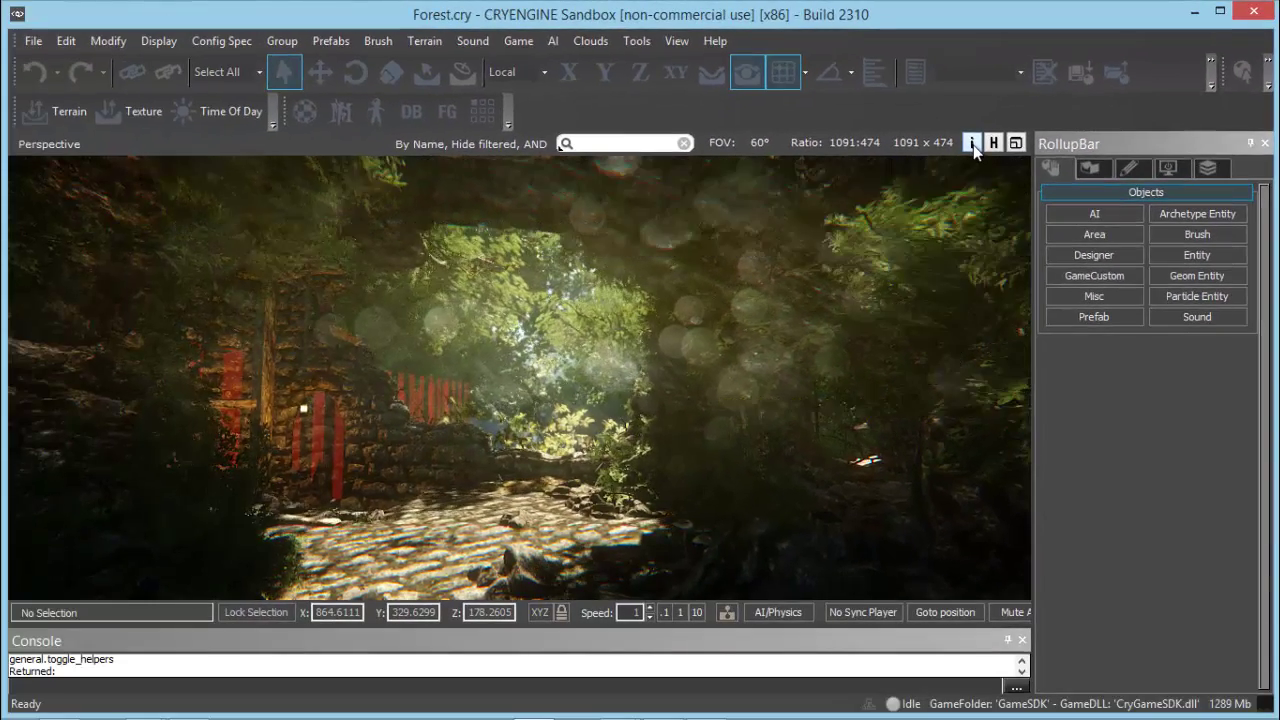
pyautogui.click(1022, 639)
# - Start playing the Forest level in game mode and walk from the stone ruins along the dirt path, trying out the rifle
pyautogui.scroll(4, 800, 637)
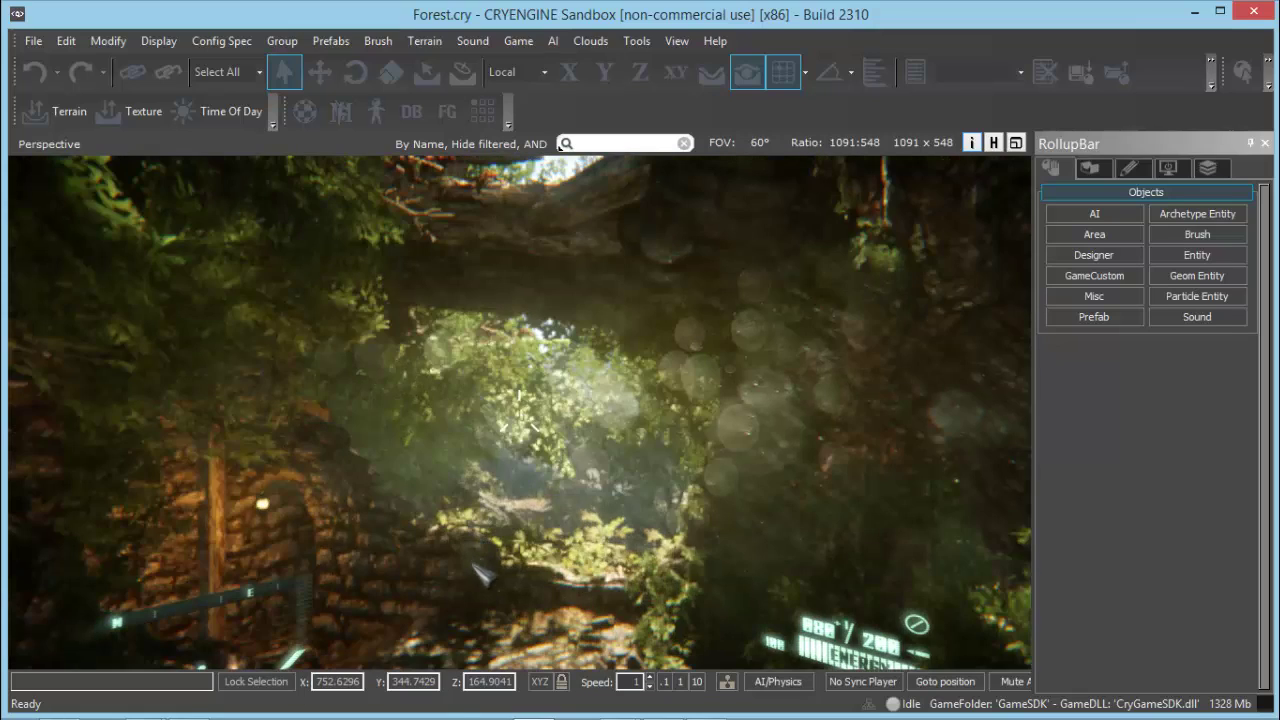
pyautogui.press('w')
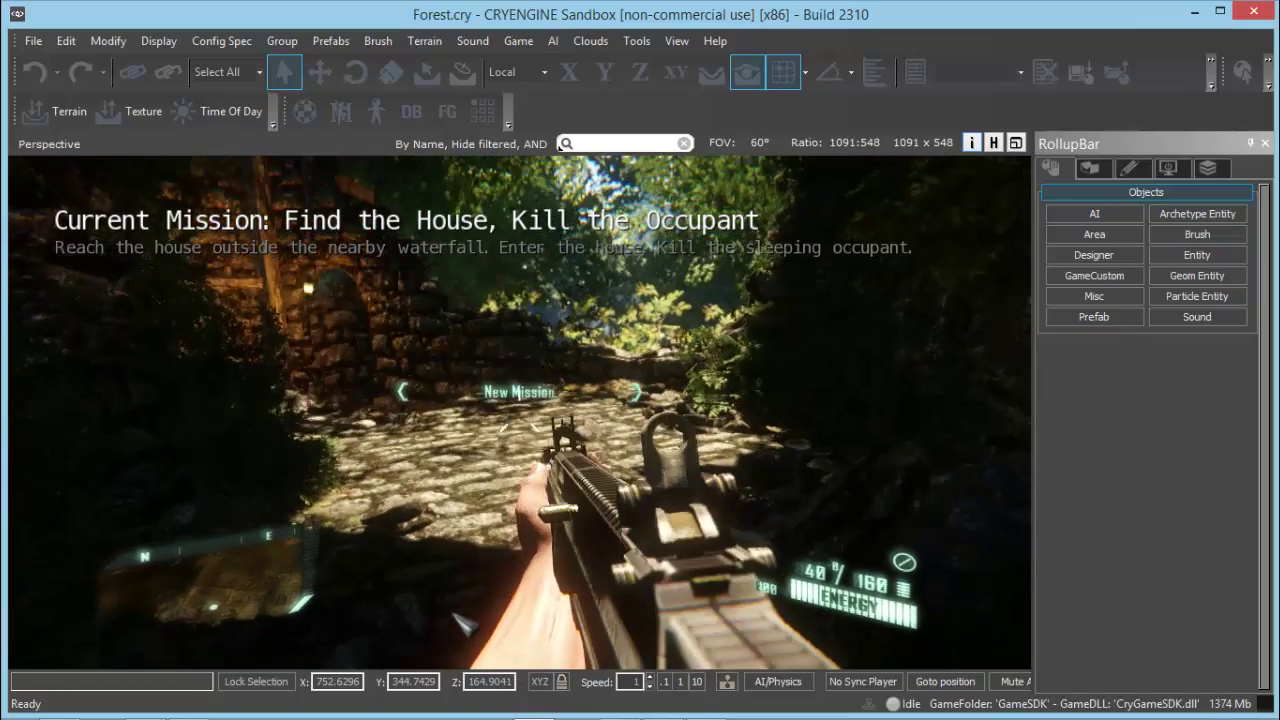
pyautogui.press('w')
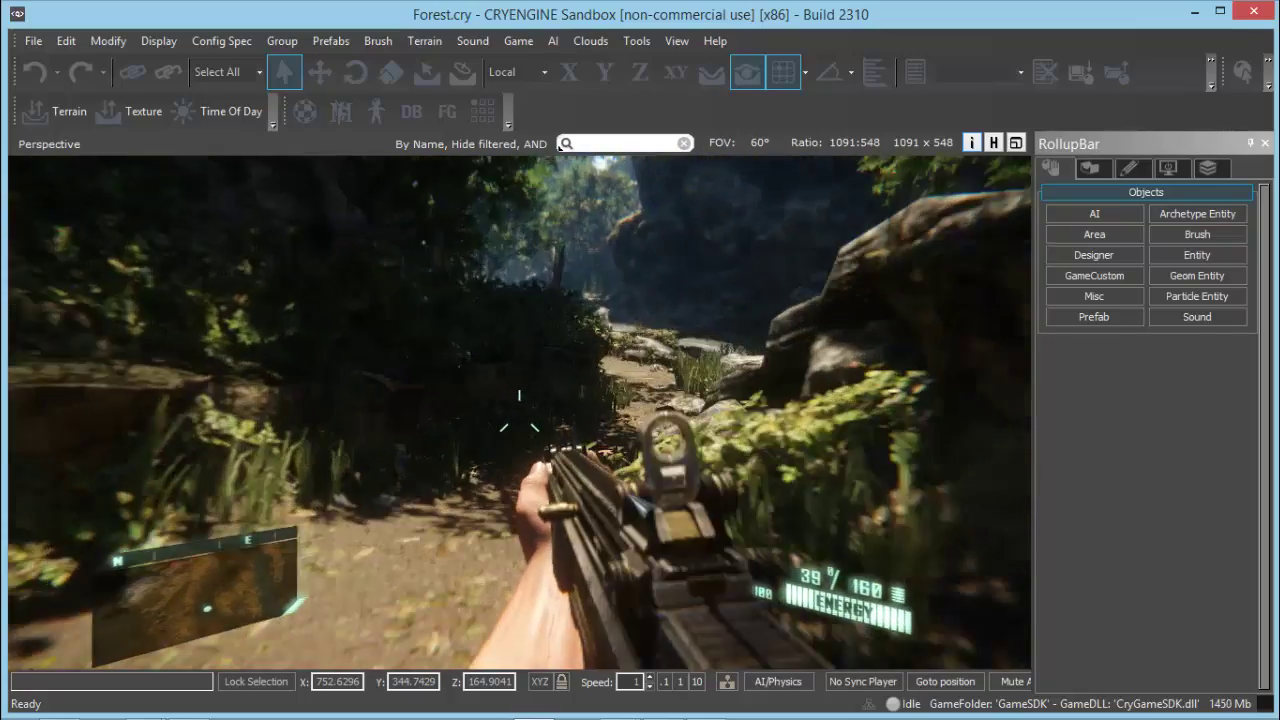
pyautogui.press('w')
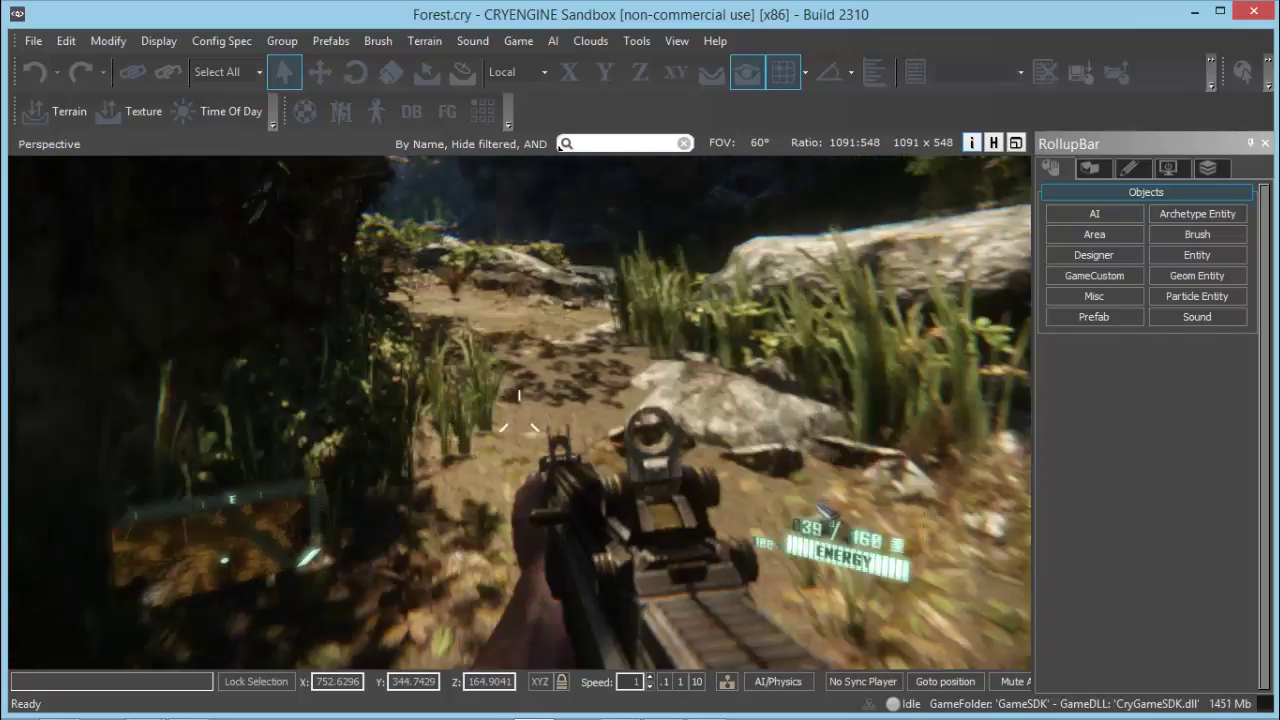
pyautogui.press('w')
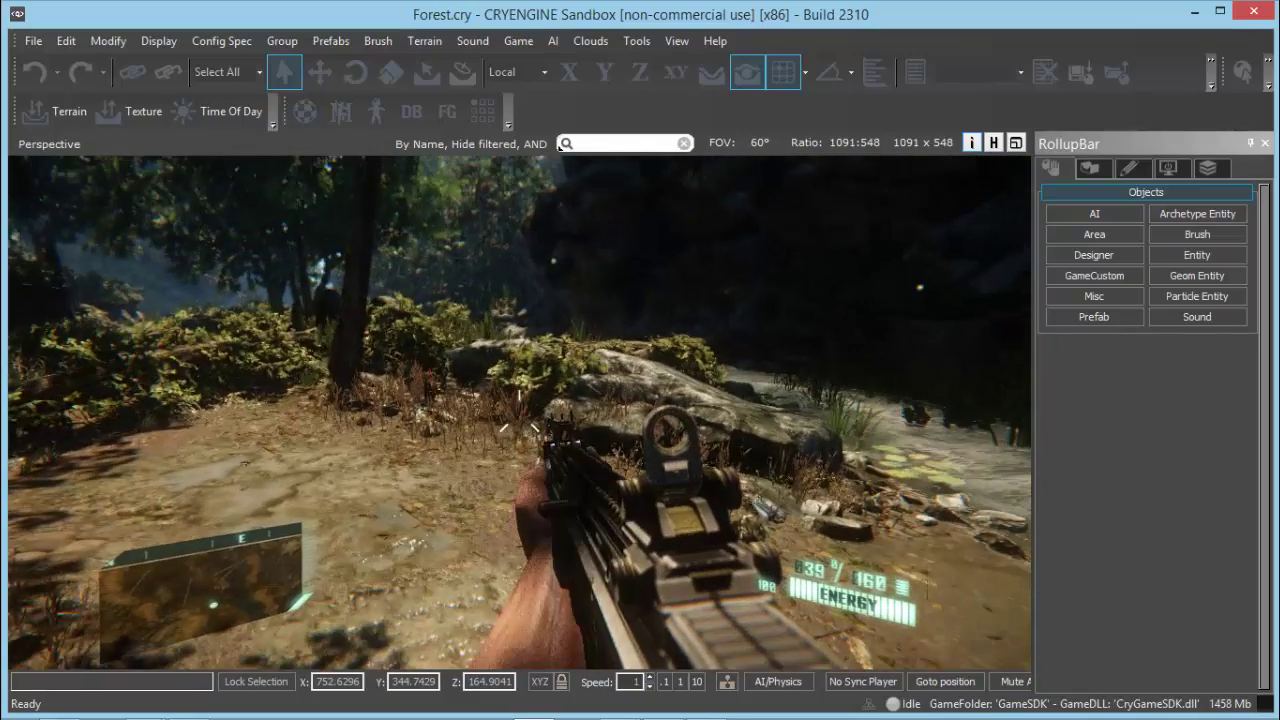
pyautogui.click(519, 420)
pyautogui.rightClick(679, 470)
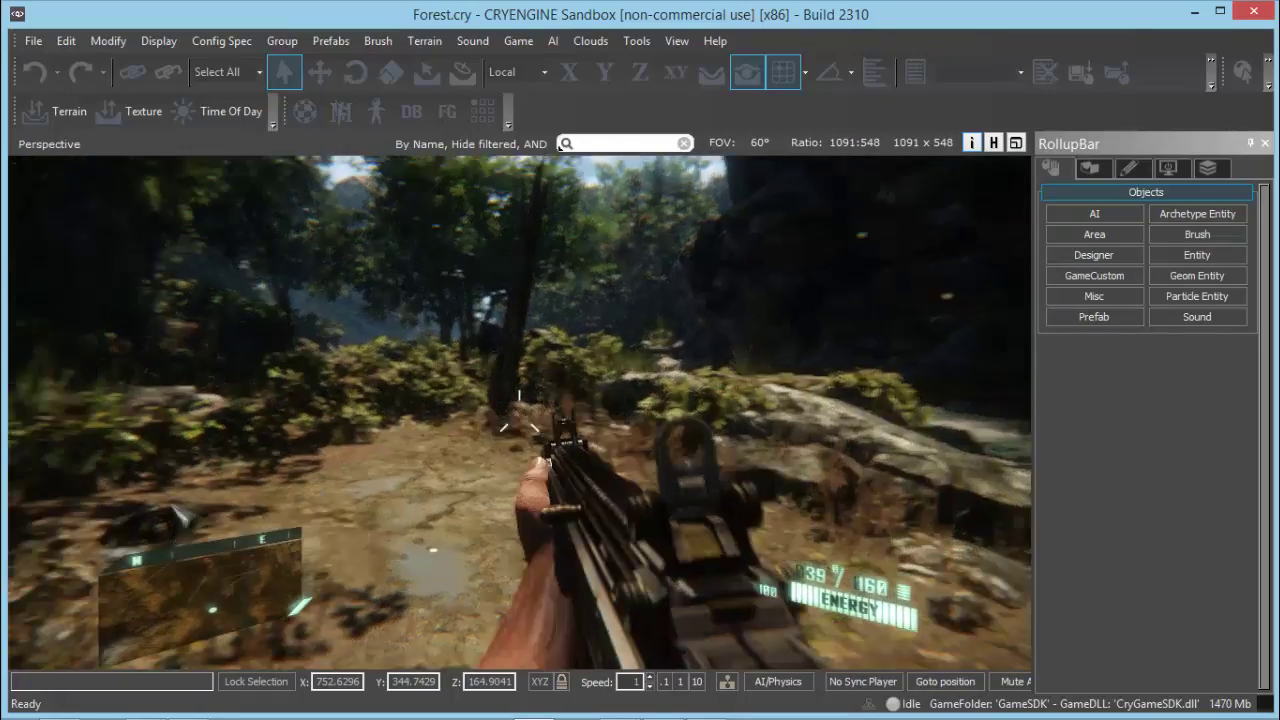
# - Follow the forest trail on foot through the trees to the pond beside the wooden house
pyautogui.press('w')
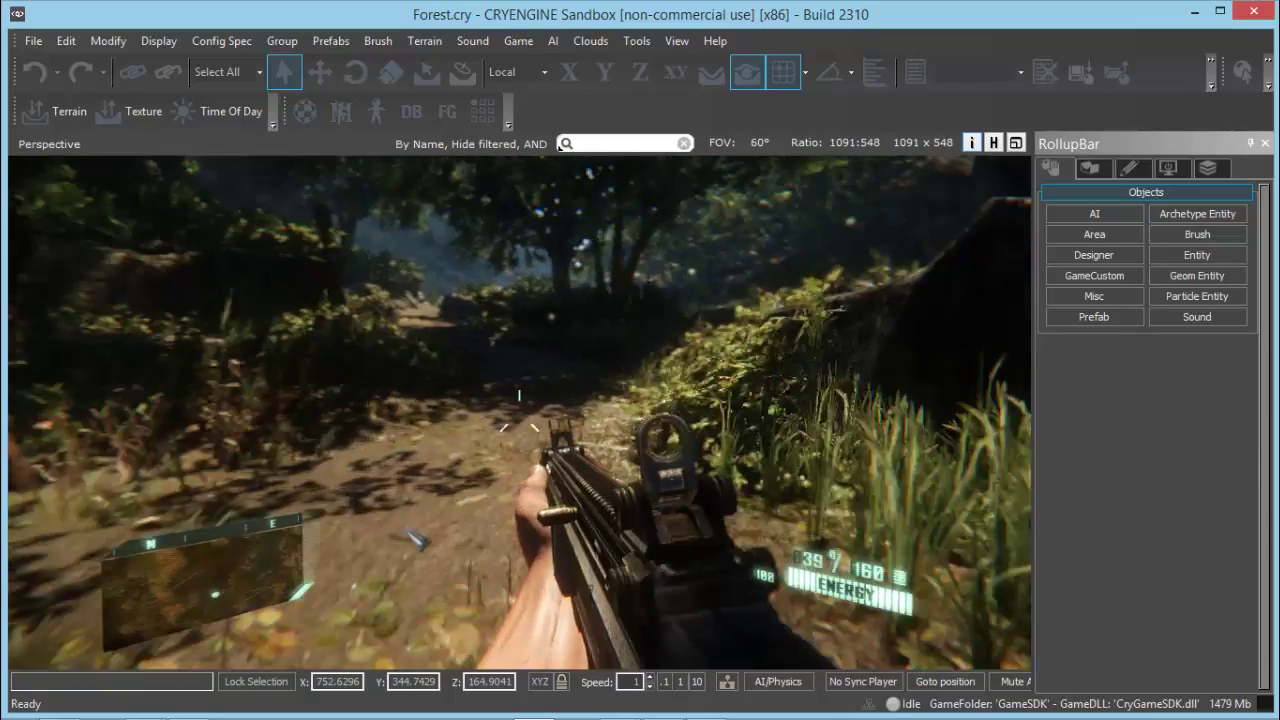
pyautogui.press('w')
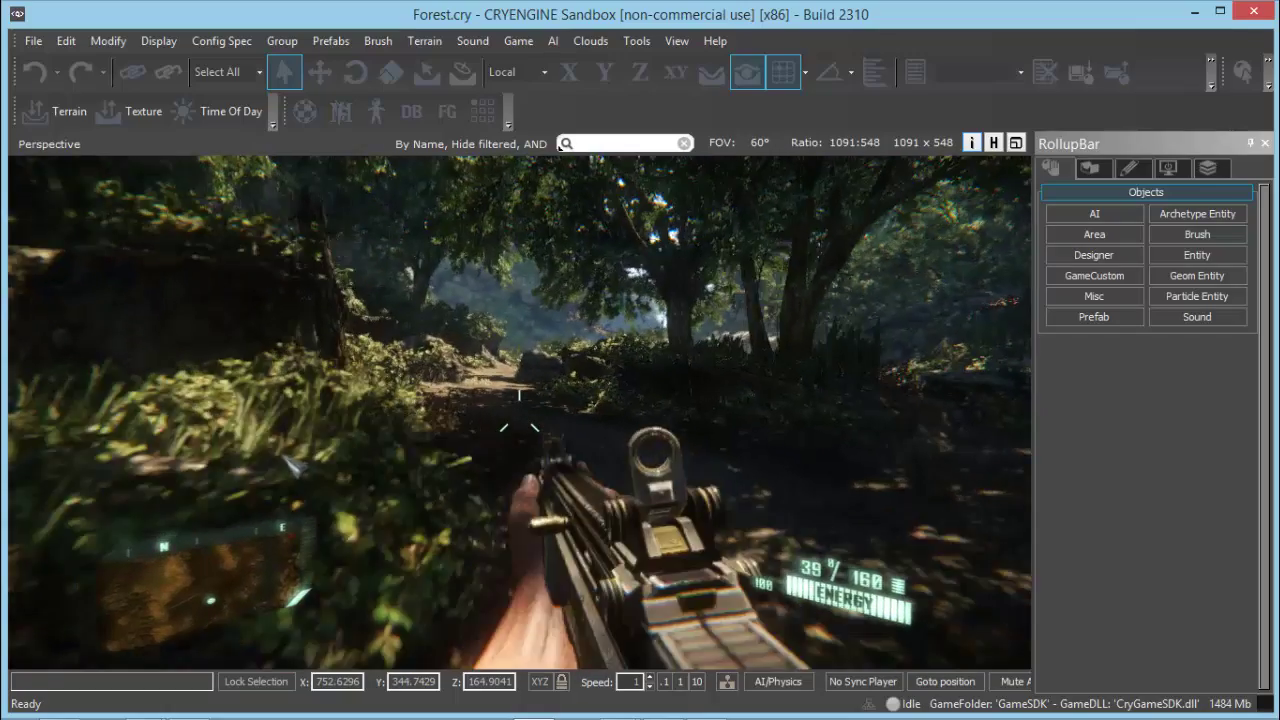
pyautogui.press('w')
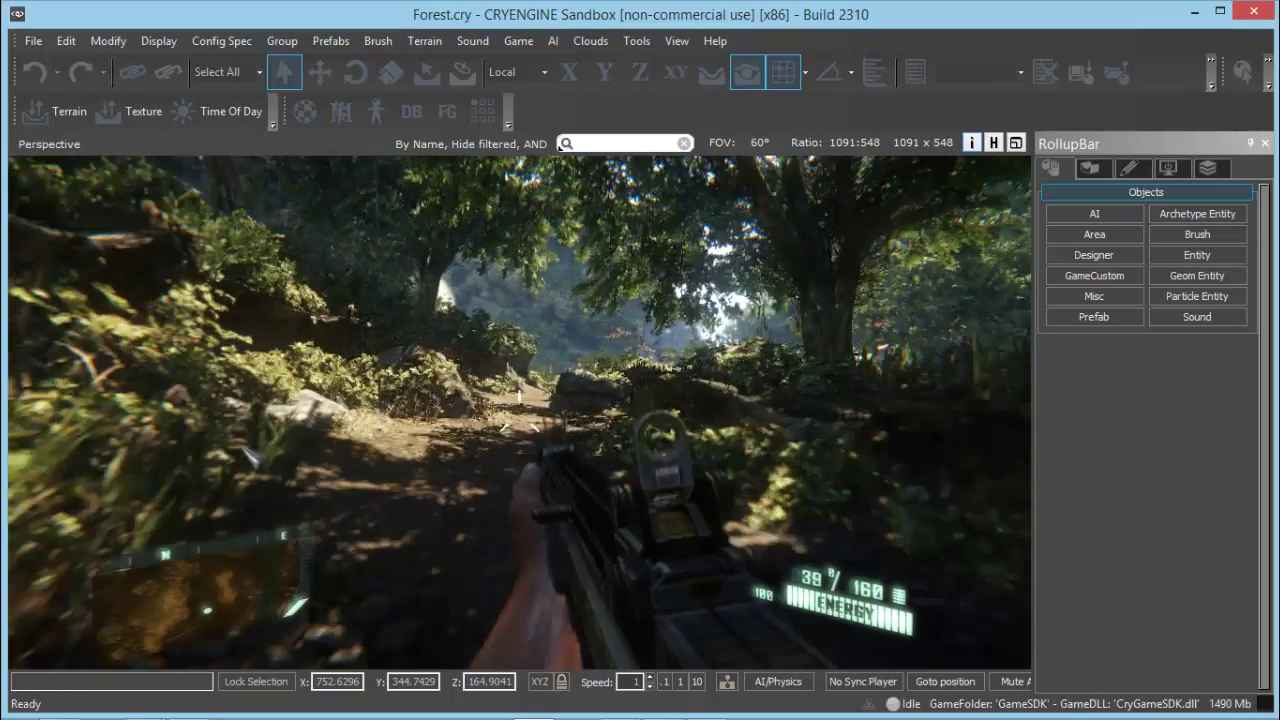
pyautogui.press('w')
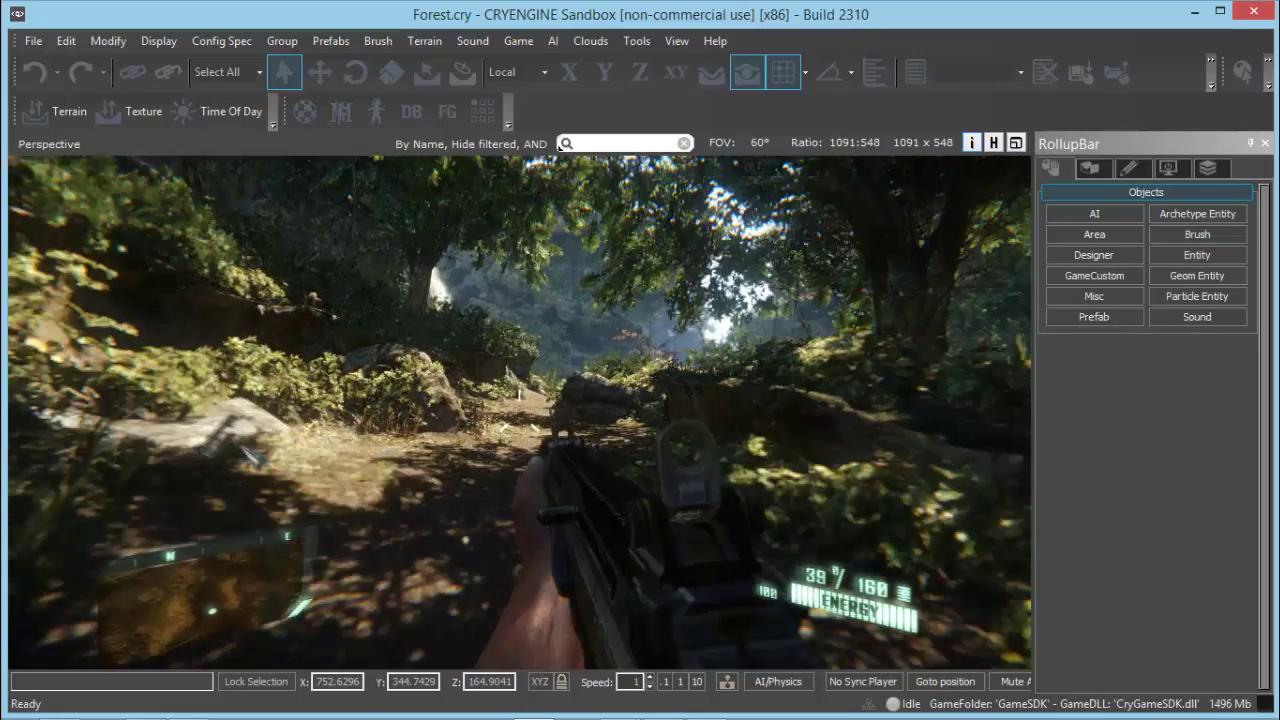
pyautogui.press('w')
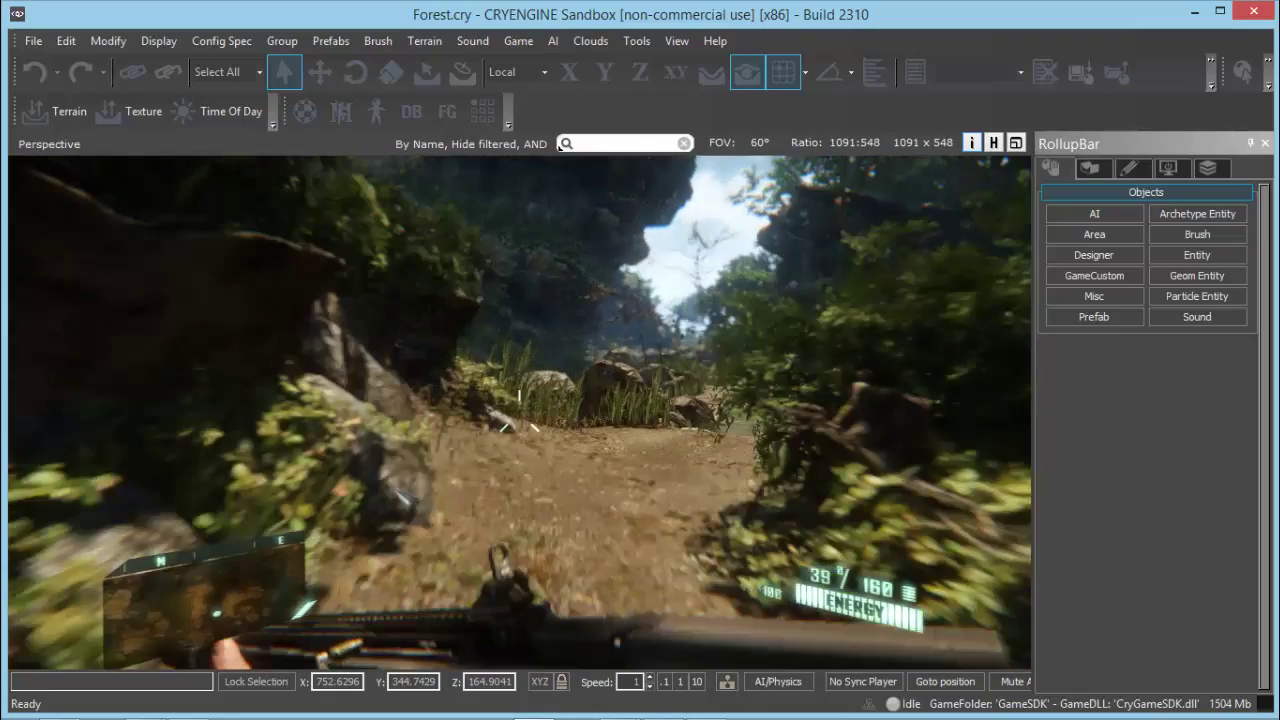
pyautogui.press('w')
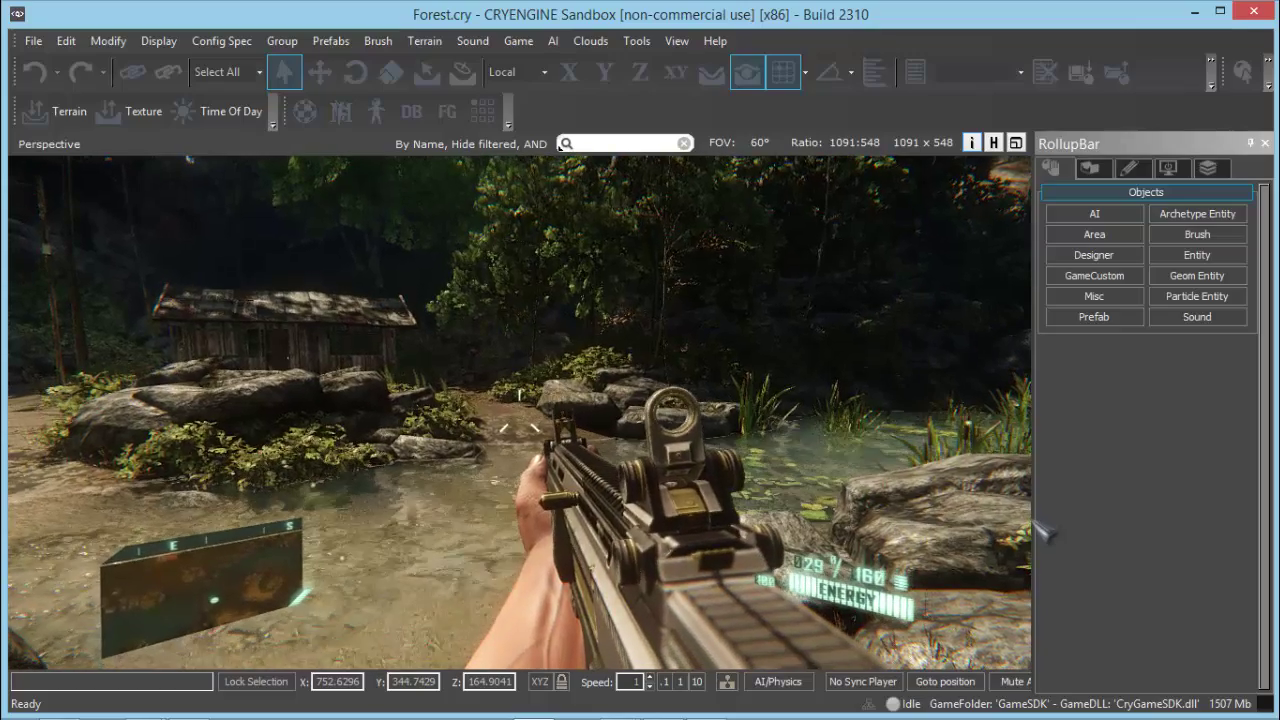
# - Cross the shallow water, enter the wooden house through its door and shoot the occupant on the bed
pyautogui.press('w')
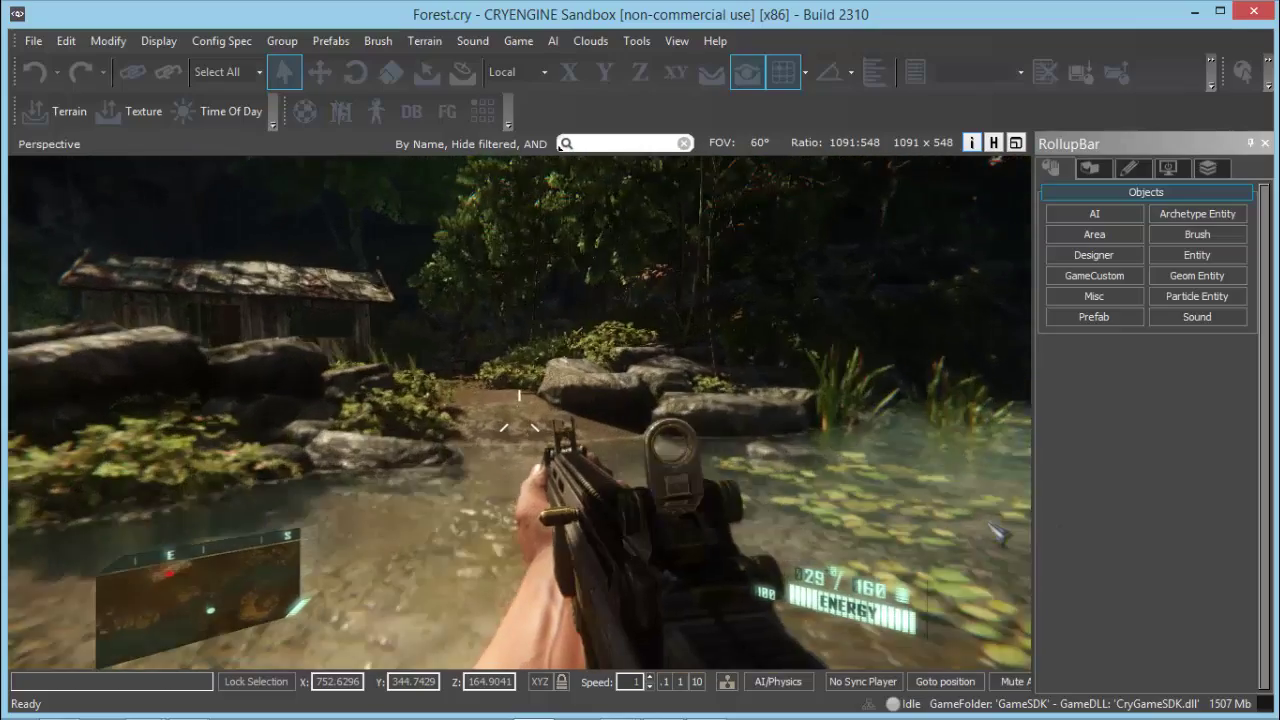
pyautogui.press('w')
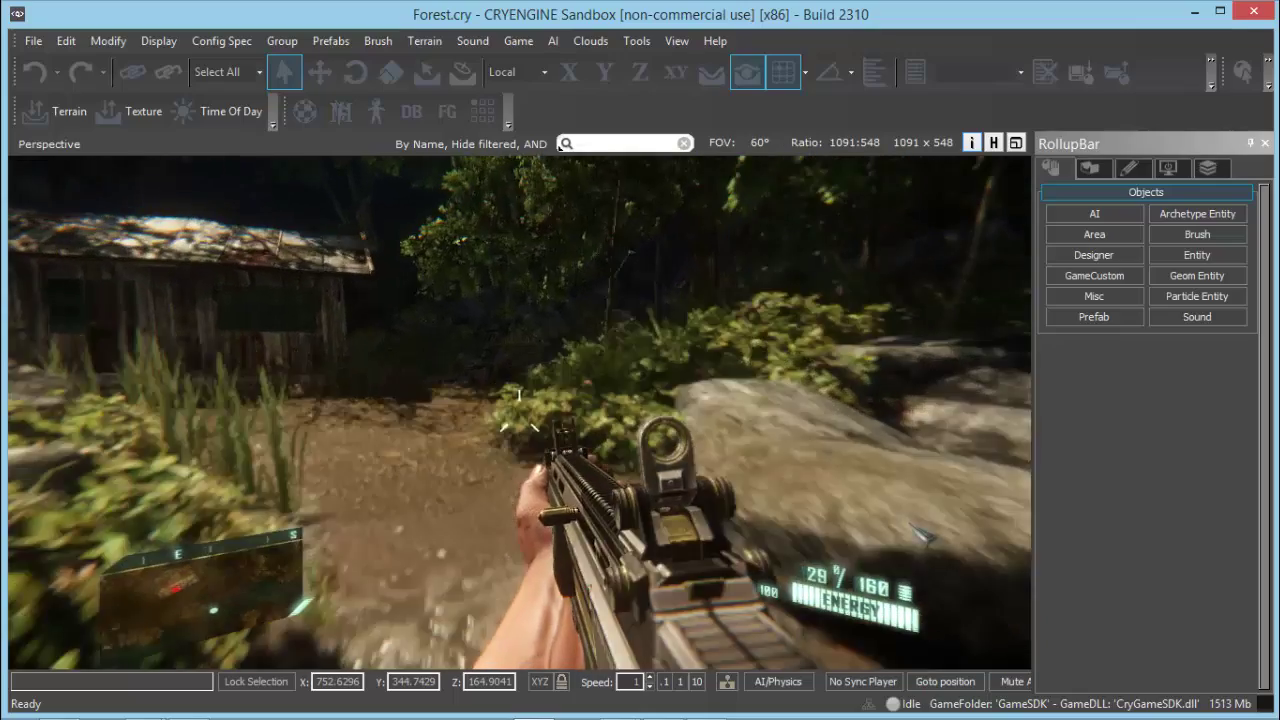
pyautogui.press('w')
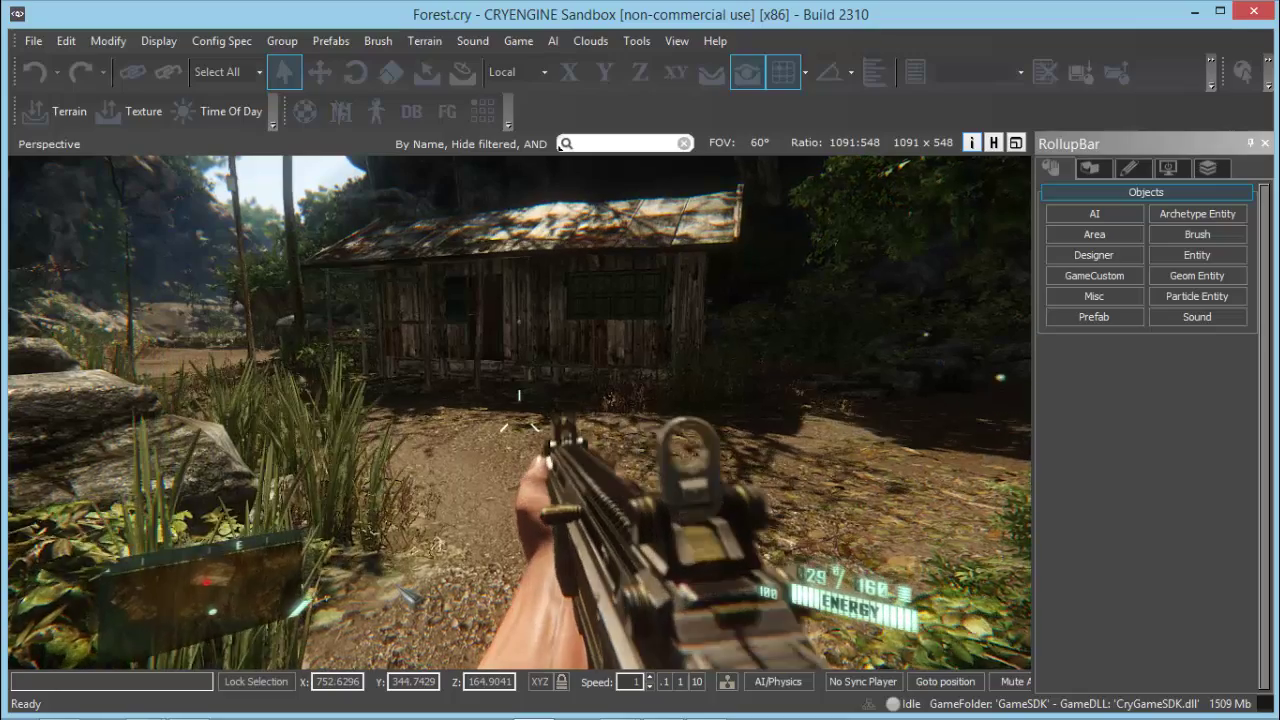
pyautogui.press('w')
pyautogui.press('w')
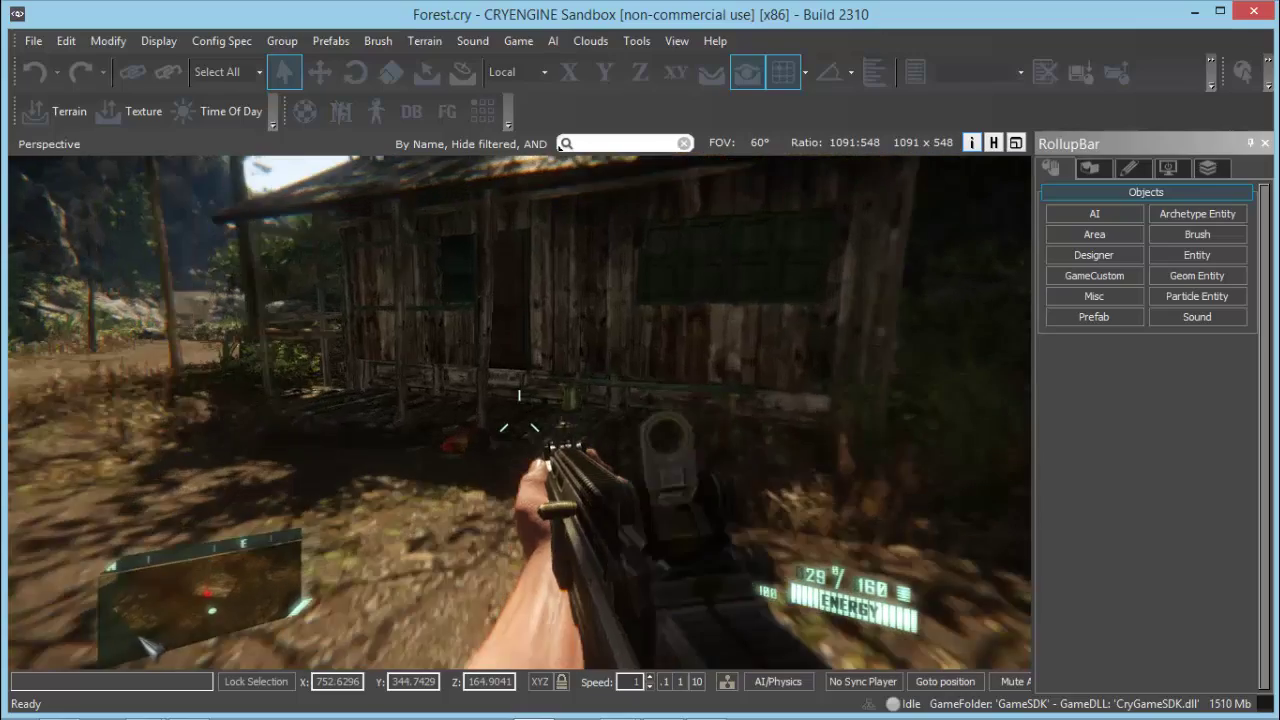
pyautogui.press('w')
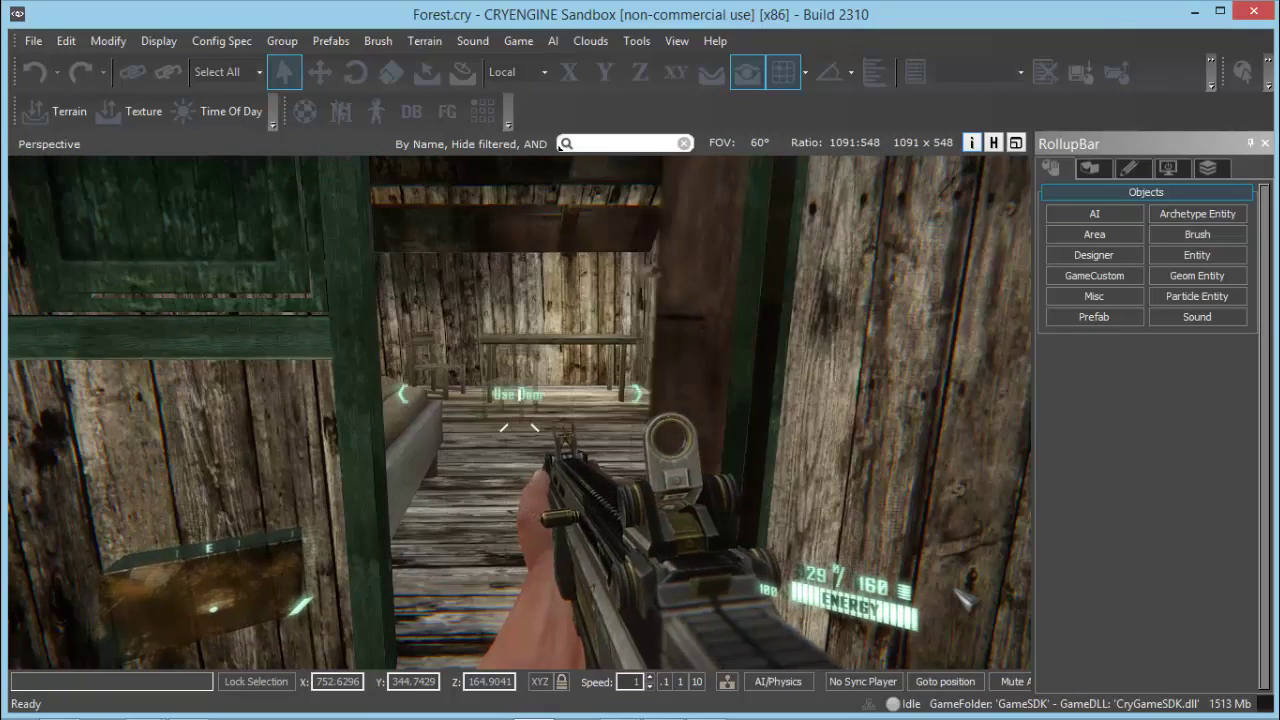
pyautogui.press('w')
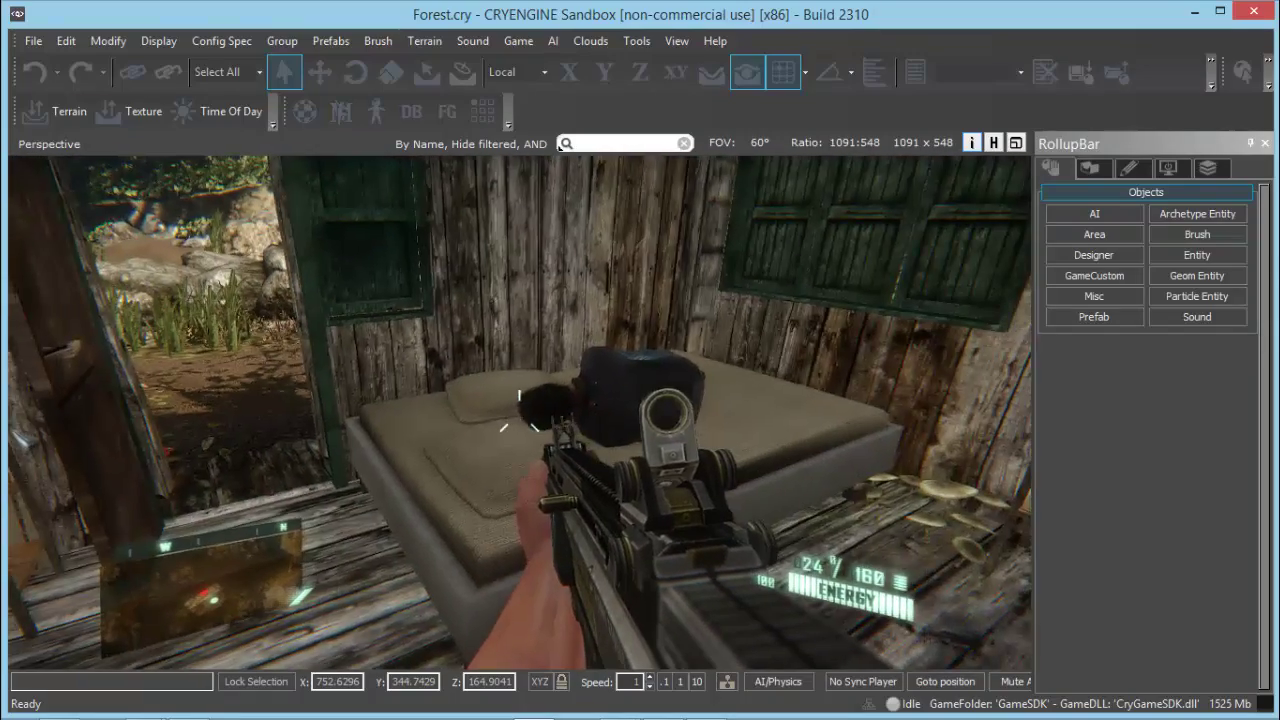
pyautogui.moveTo(519, 415); pyautogui.dragTo(519, 415)
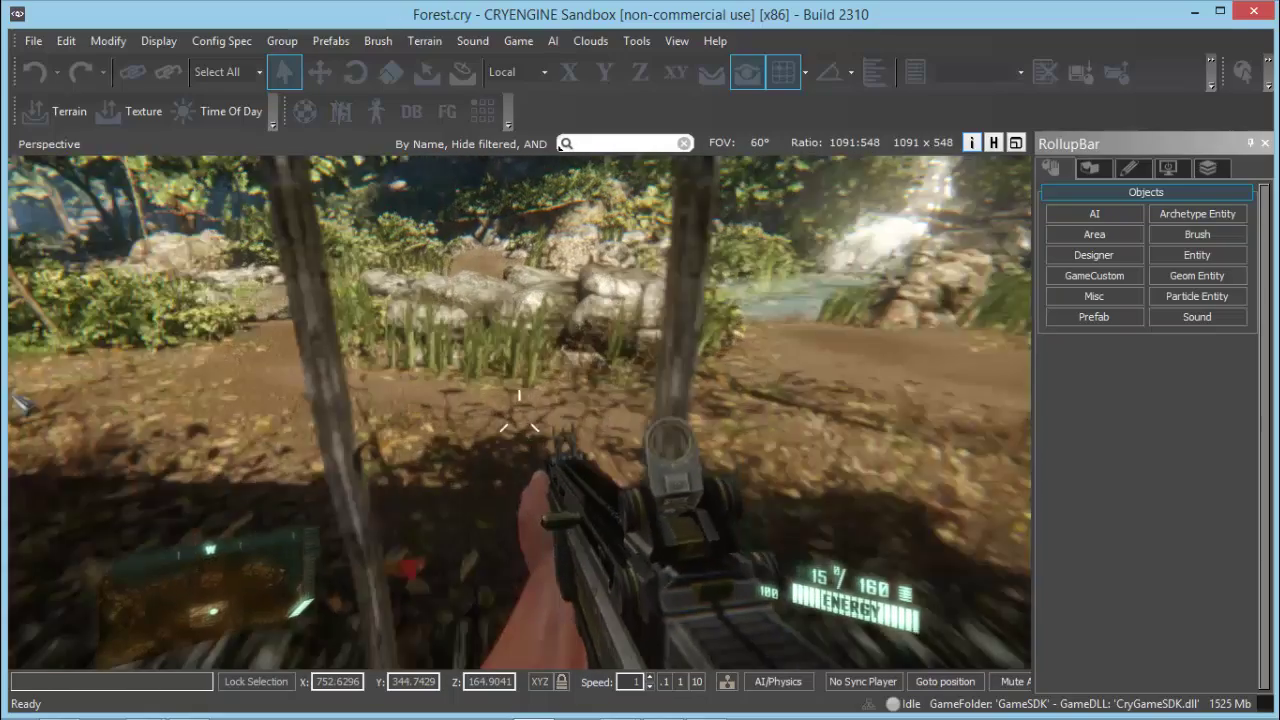
# - Leave the house, walk past the rocks along the shaded path, and exit game mode
pyautogui.press('w')
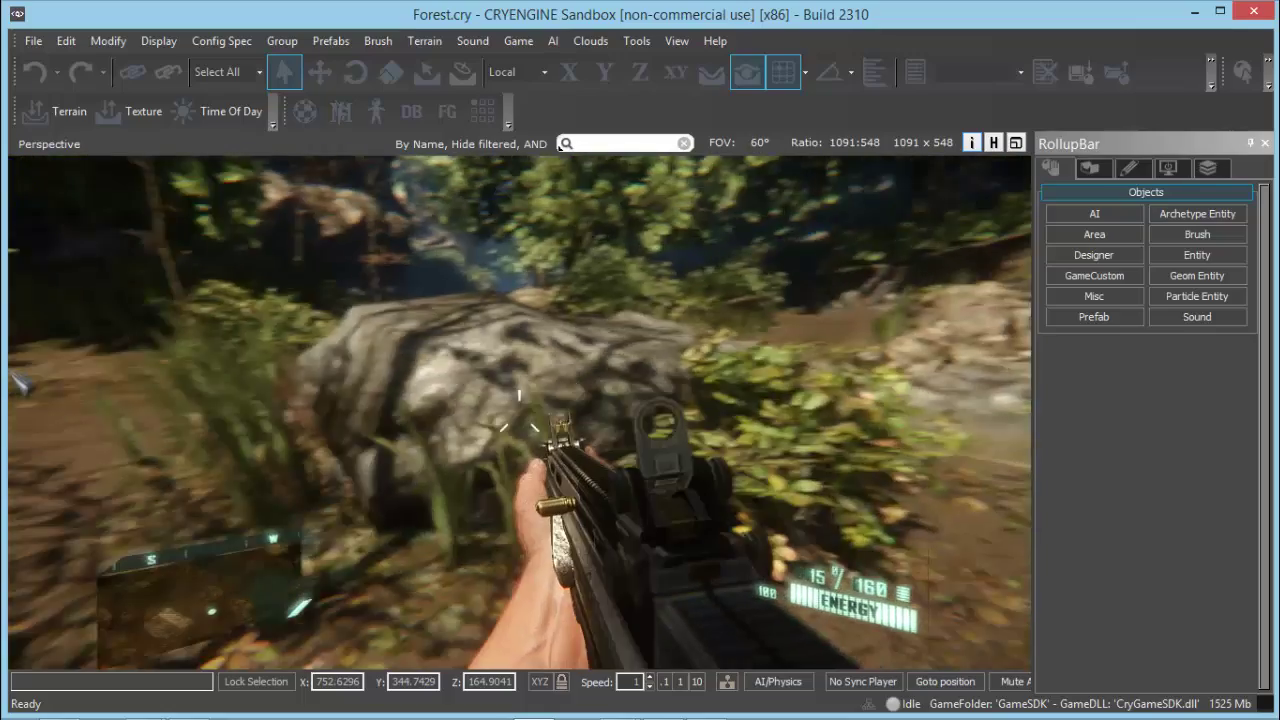
pyautogui.press('w')
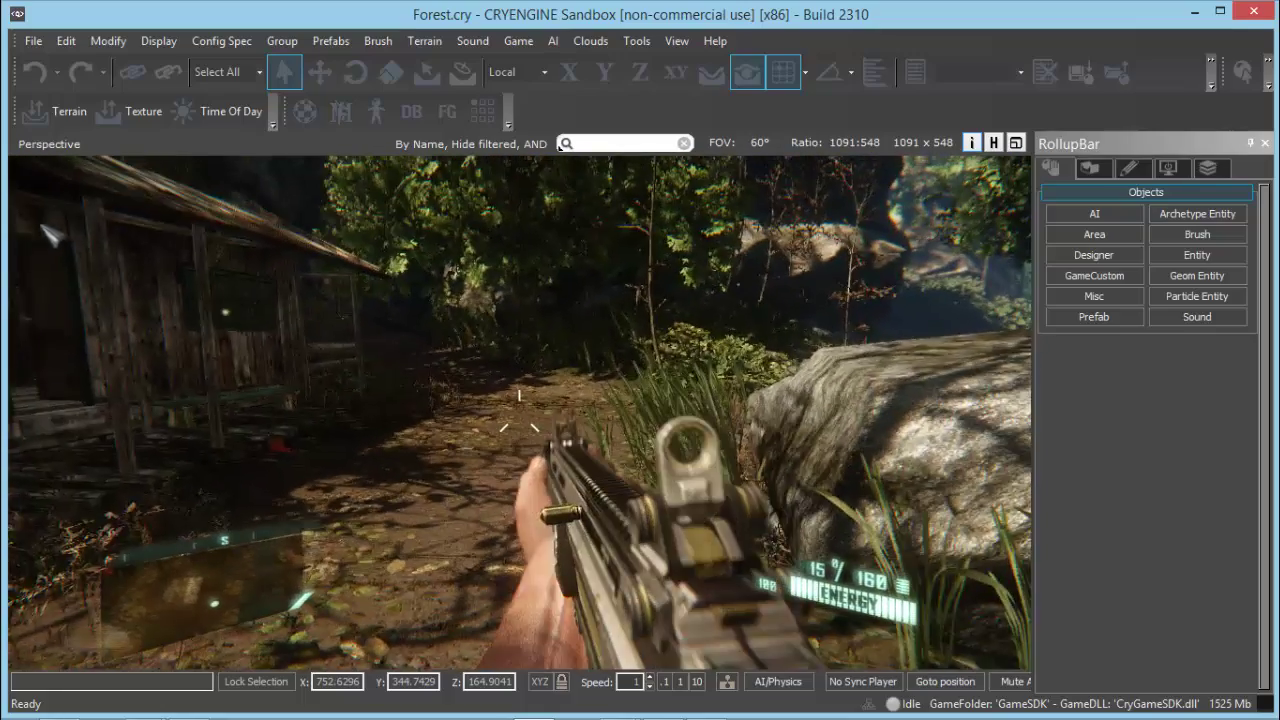
pyautogui.press('w')
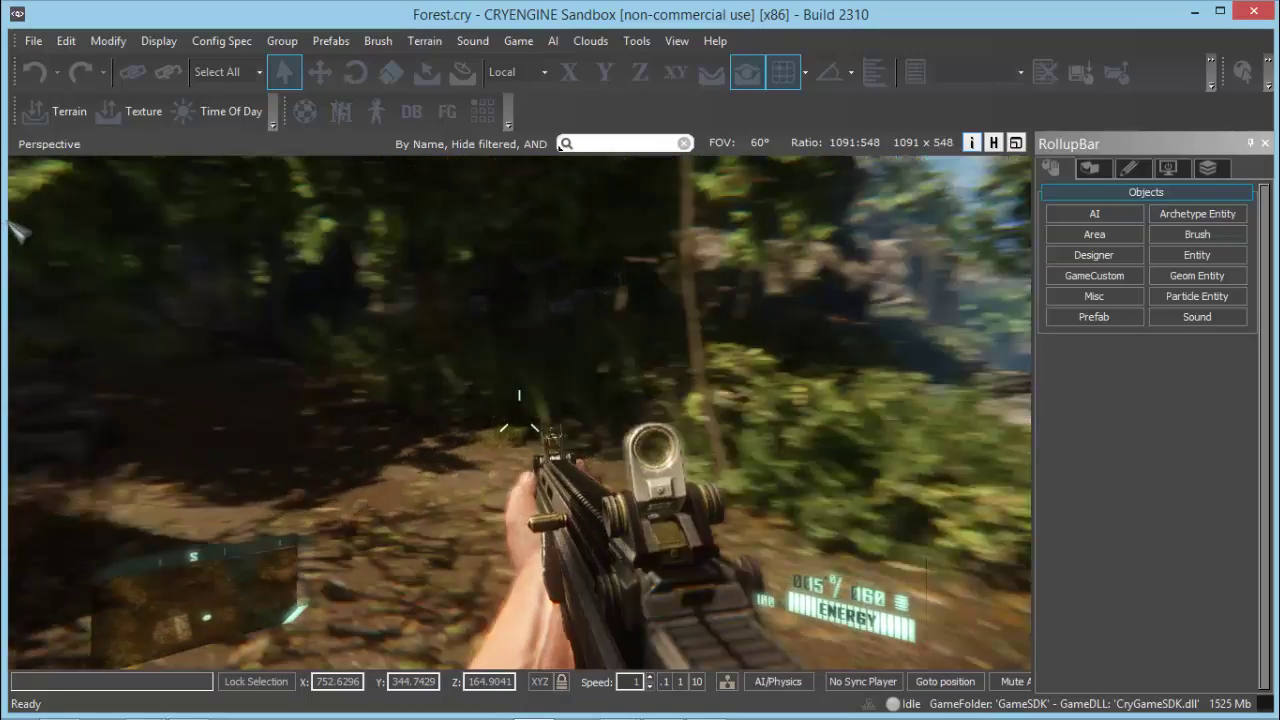
pyautogui.press('w')
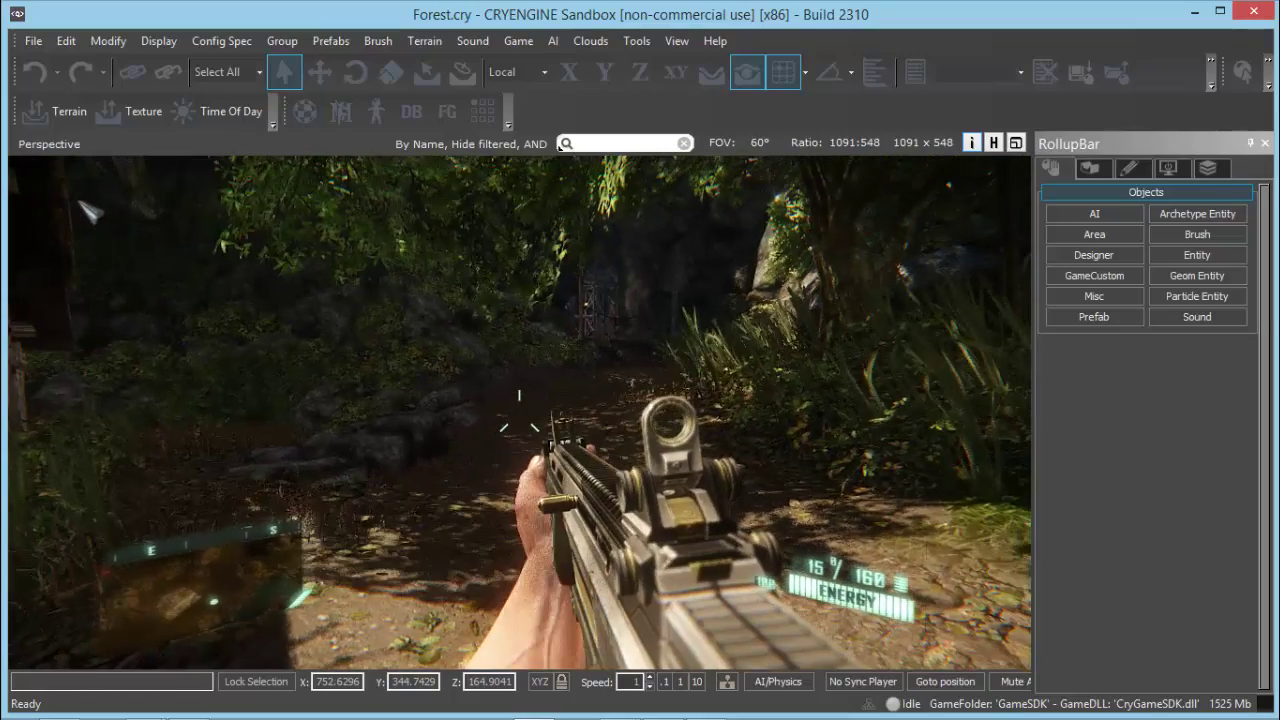
pyautogui.press('w')
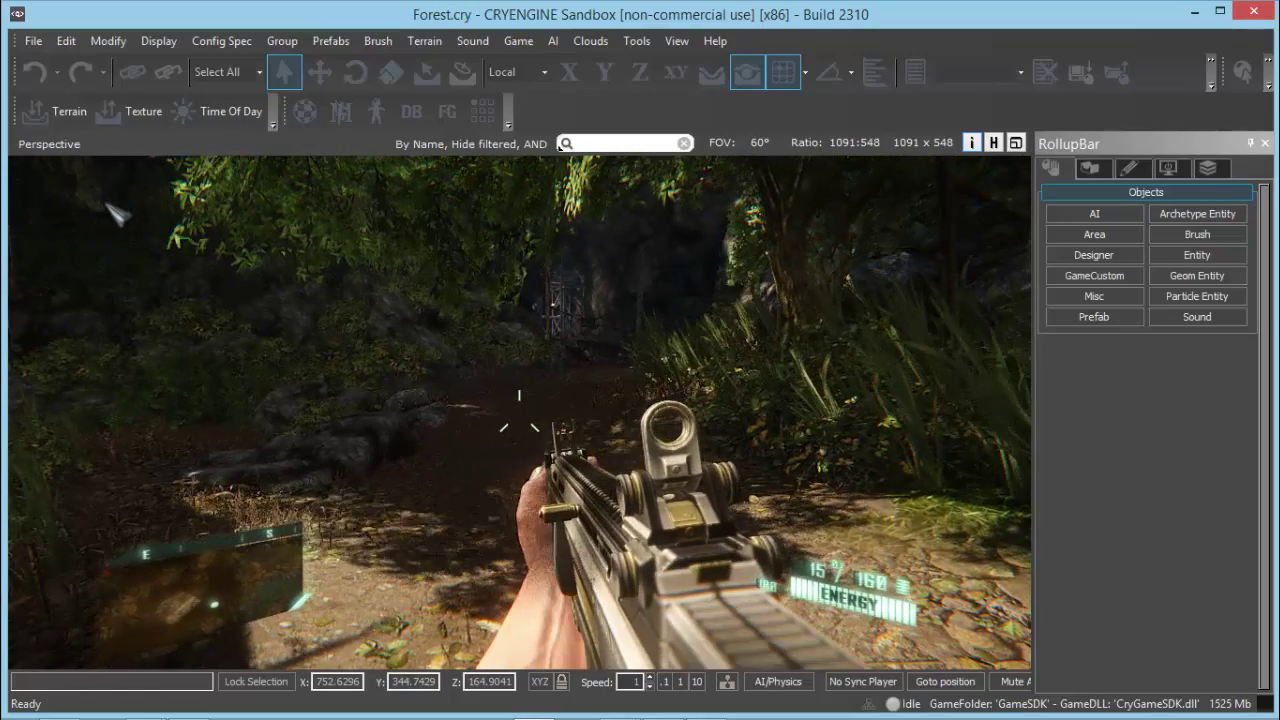
pyautogui.press('w')
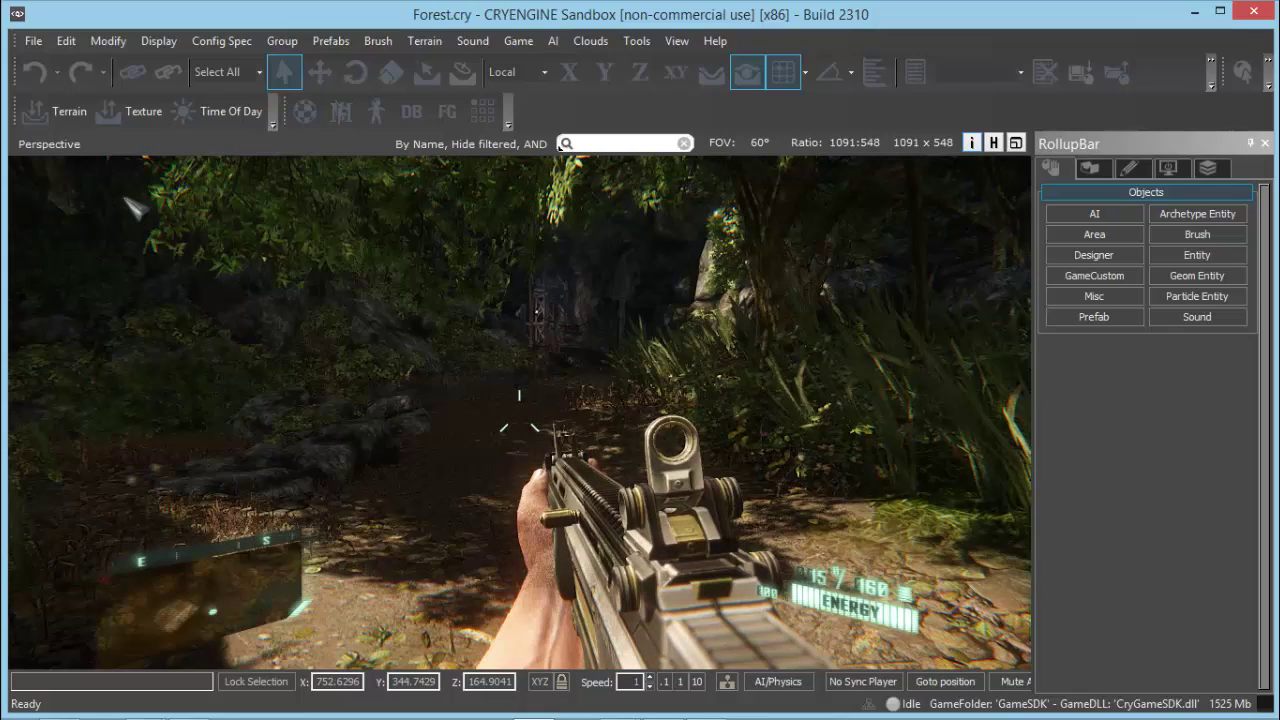
pyautogui.press('Escape')
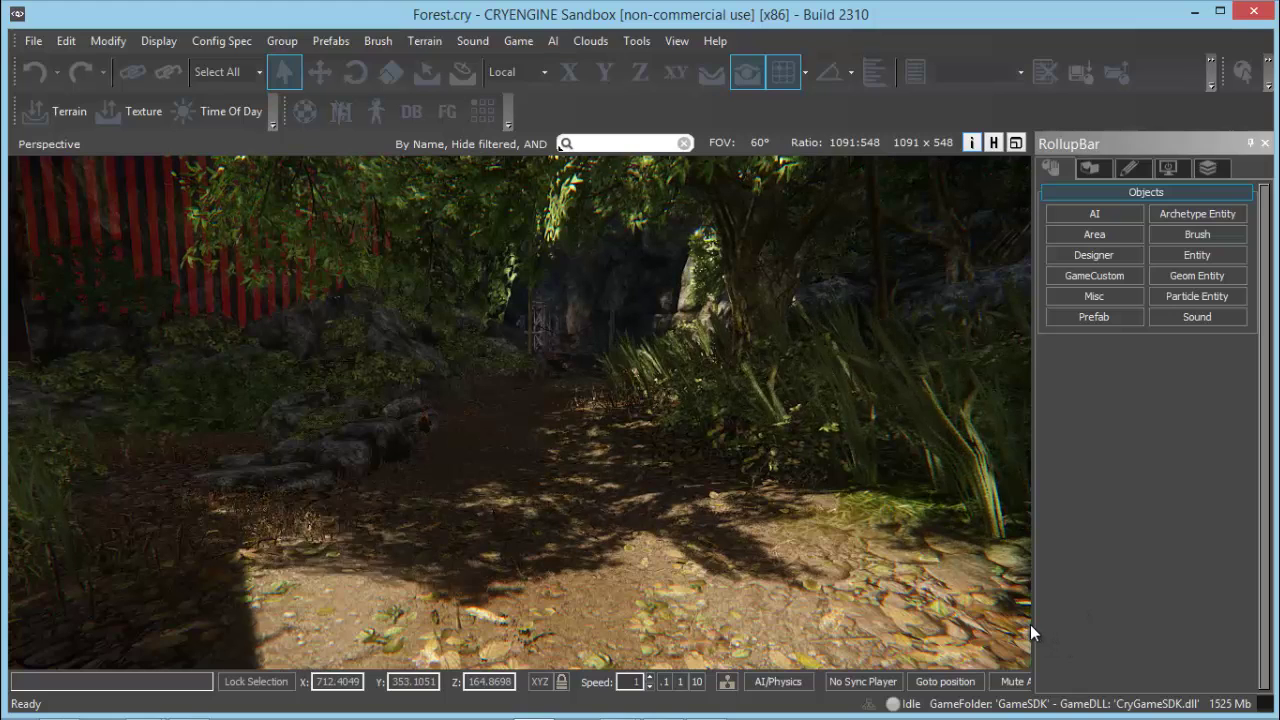
# - Set the RollupBar to auto-hide so the perspective viewport gains width, and mute the editor audio
pyautogui.moveTo(1035, 612); pyautogui.dragTo(998, 609)
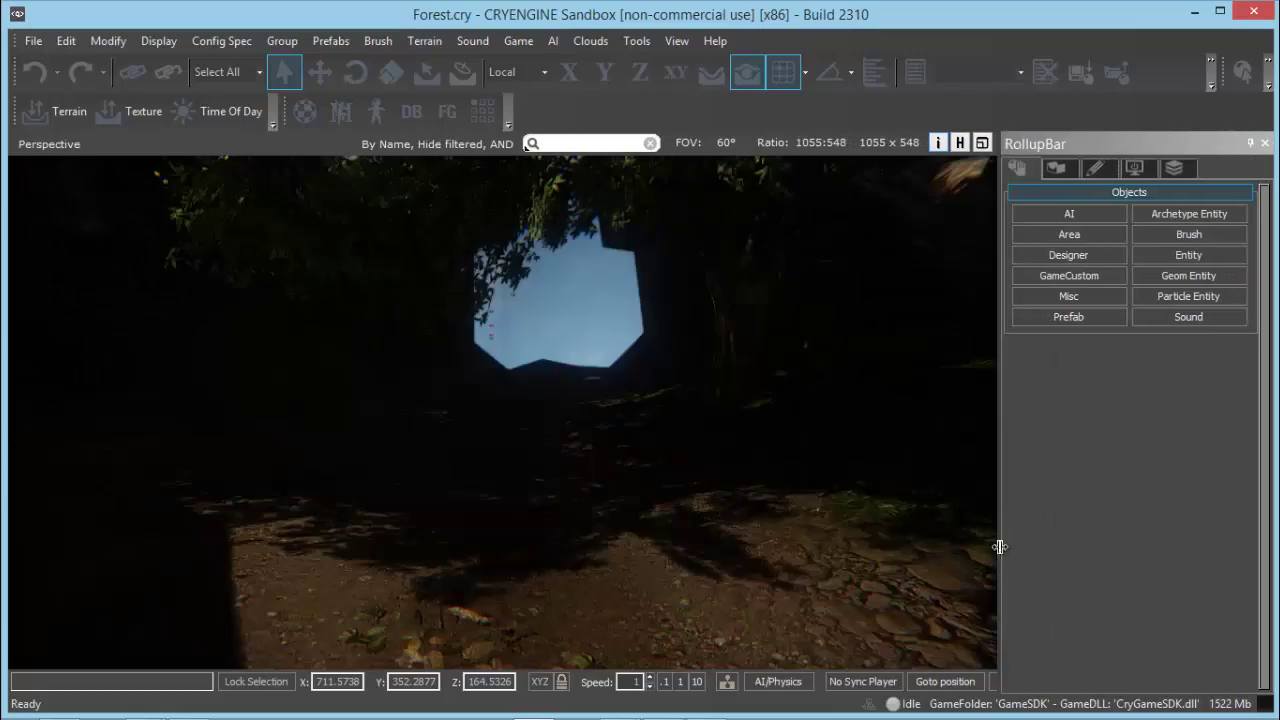
pyautogui.click(1249, 143)
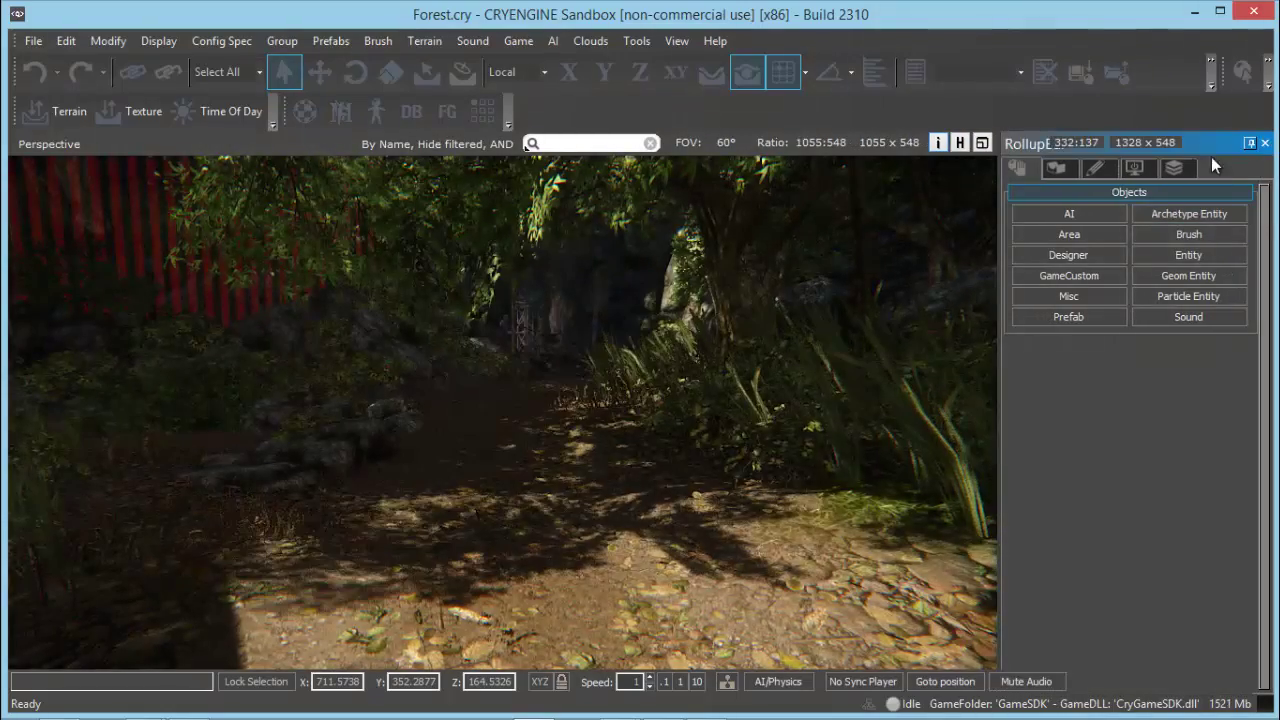
pyautogui.click(1030, 681)
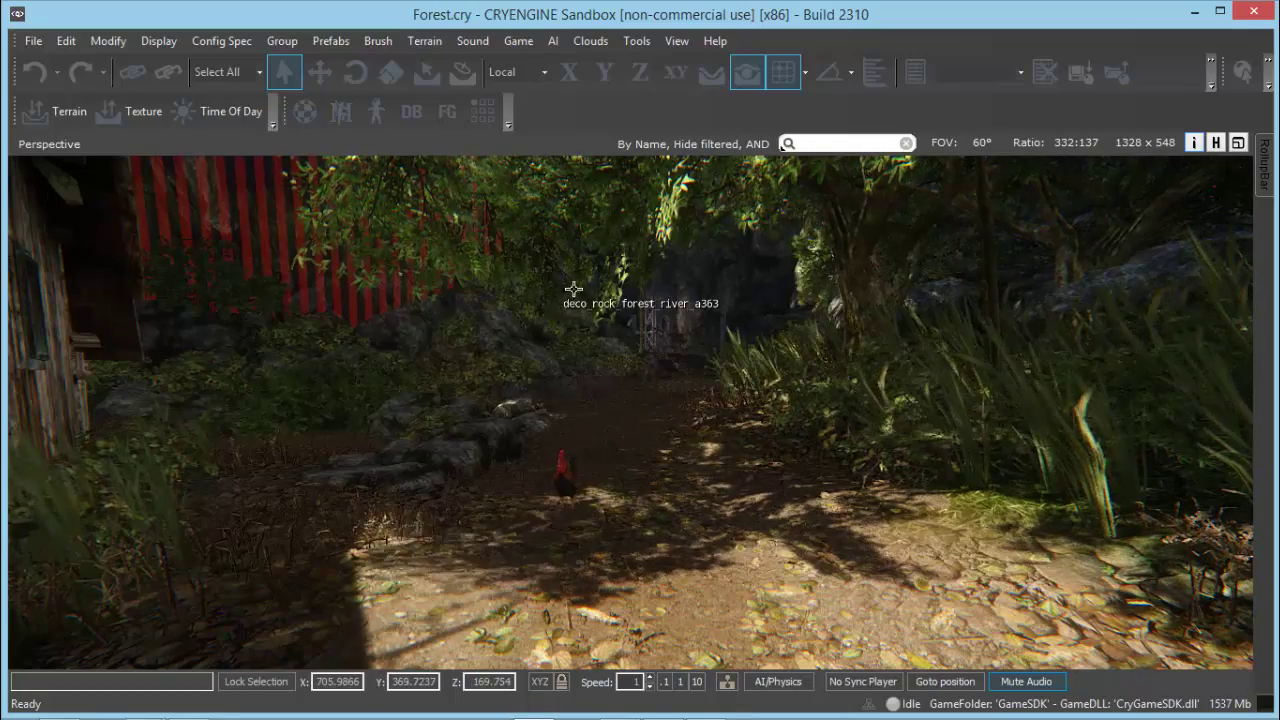
# - Fly the editor camera around the level, looking over the rocks, waterfall and trees from different heights
pyautogui.moveTo(603, 376)
pyautogui.mouseDown(button='right')
pyautogui.moveTo(599, 360)
pyautogui.moveTo(603, 395)
pyautogui.moveTo(593, 372)
pyautogui.mouseUp(button='right')
pyautogui.press('s')
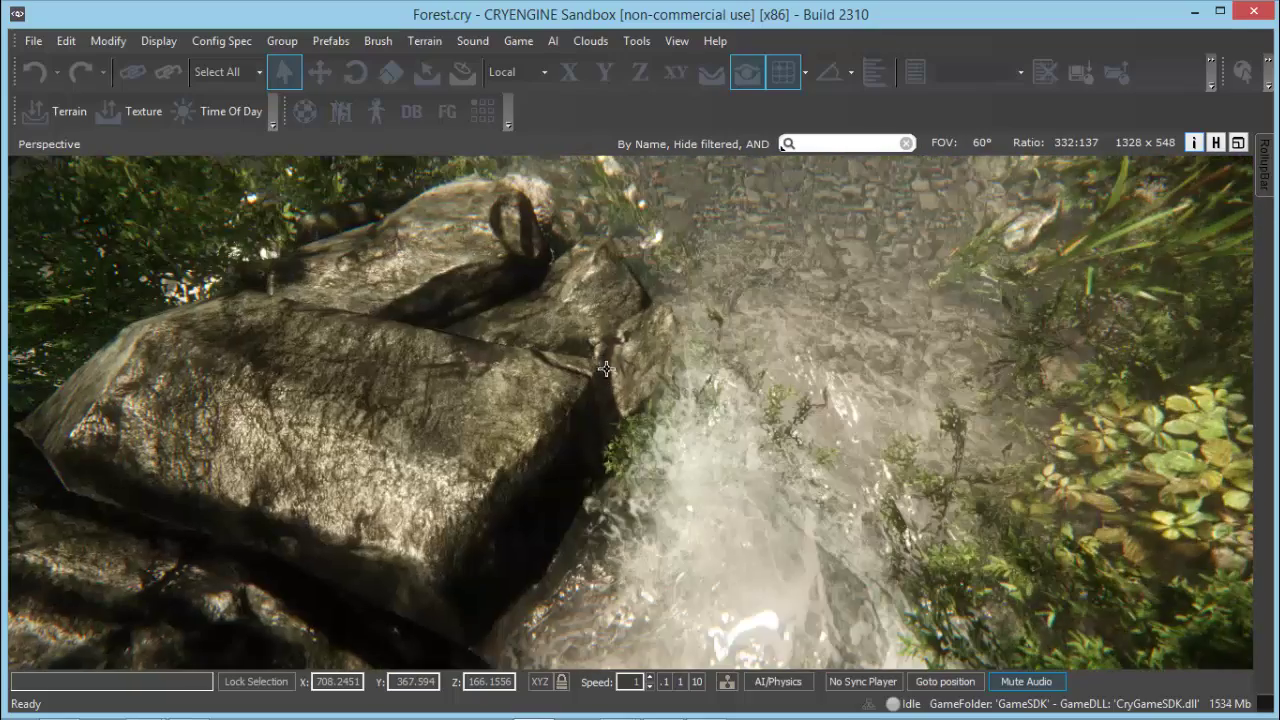
pyautogui.moveTo(603, 373)
pyautogui.mouseDown(button='right')
pyautogui.moveTo(622, 328)
pyautogui.moveTo(603, 374)
pyautogui.moveTo(620, 375)
pyautogui.moveTo(590, 377)
pyautogui.moveTo(604, 372)
pyautogui.mouseUp(button='right')
pyautogui.press('w')
pyautogui.press('w')
pyautogui.press('s')
pyautogui.press('w')
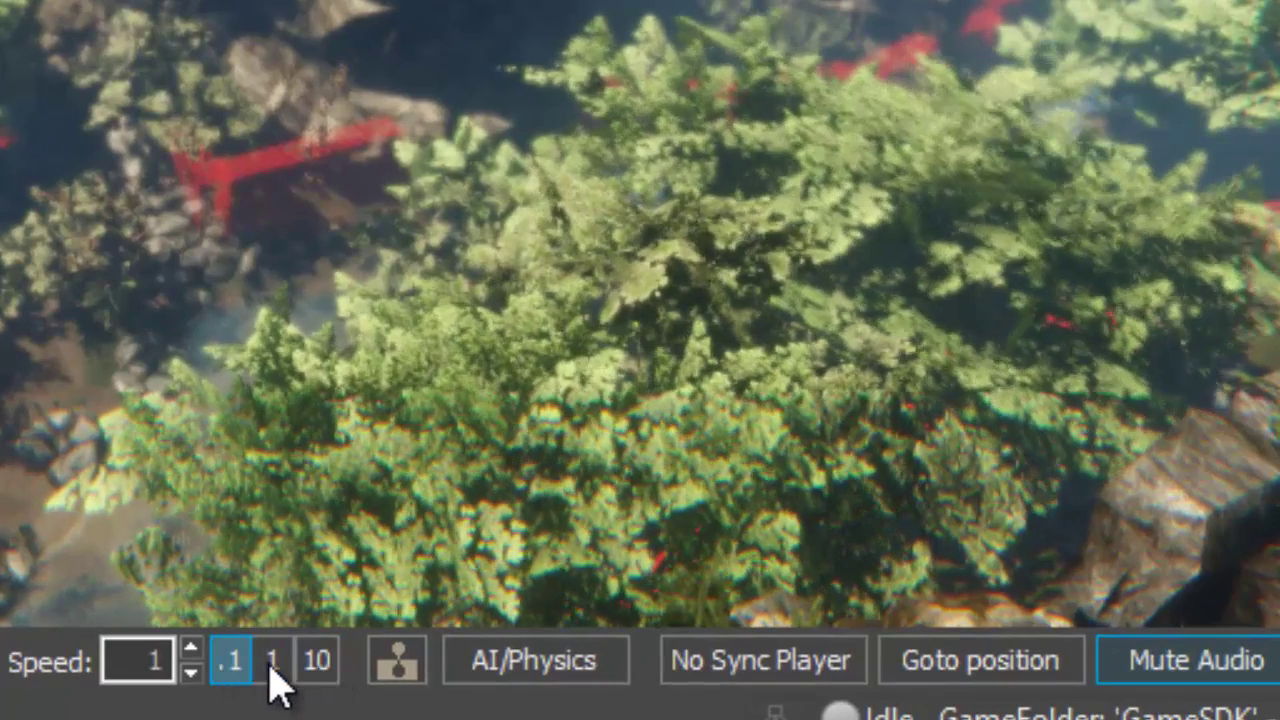
# - Set the camera movement speed to 20 and fly forward over the trees
pyautogui.click(272, 662)
pyautogui.click(317, 660)
pyautogui.click(157, 662)
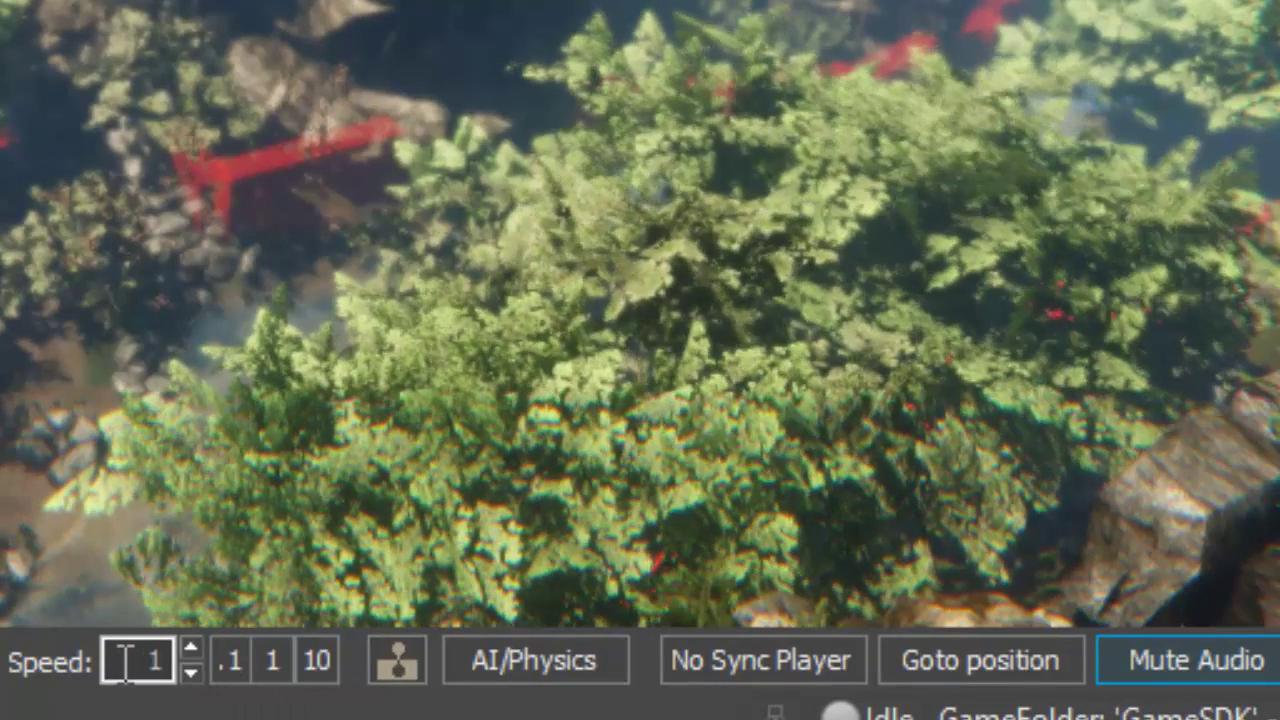
pyautogui.doubleClick(170, 660)
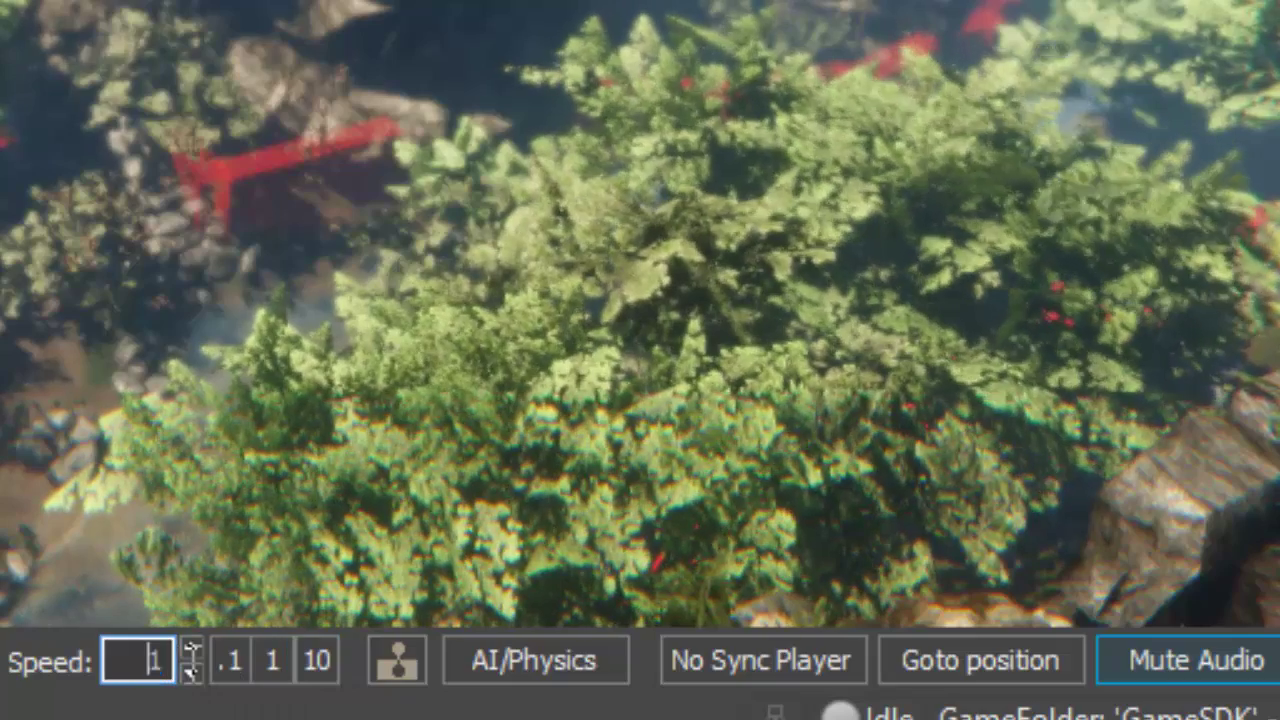
pyautogui.write('20')
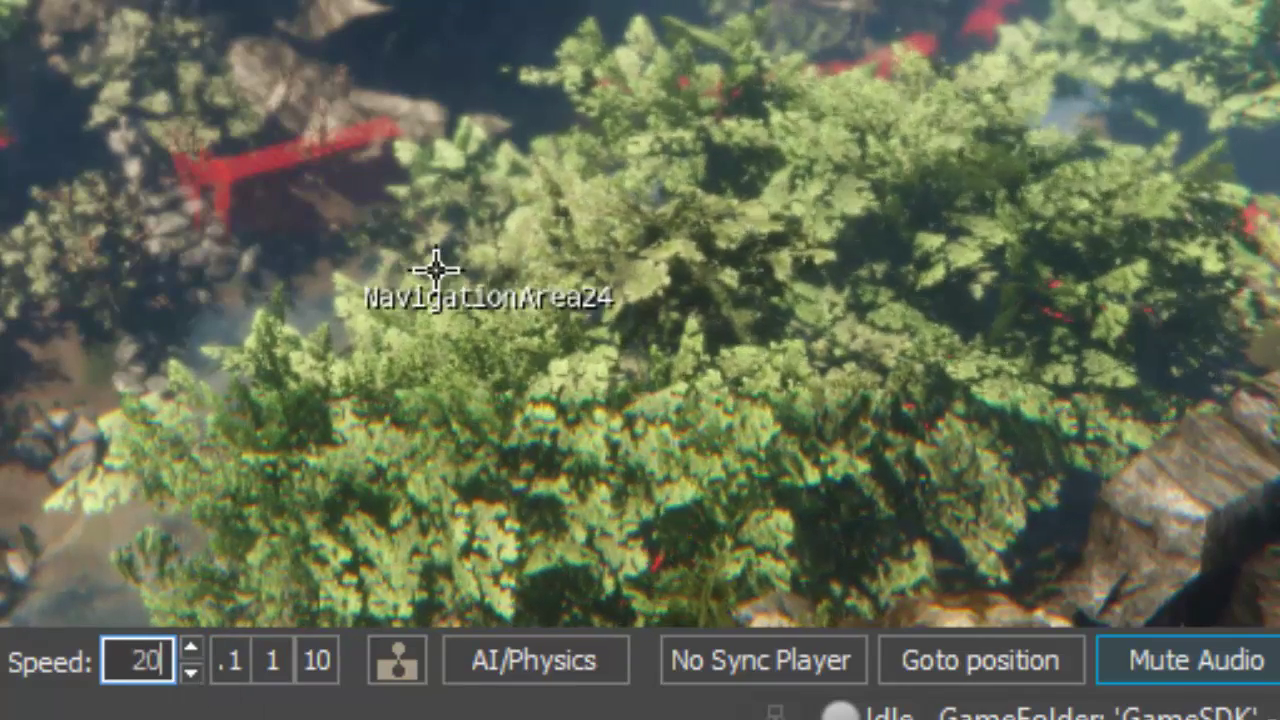
pyautogui.write('ww')
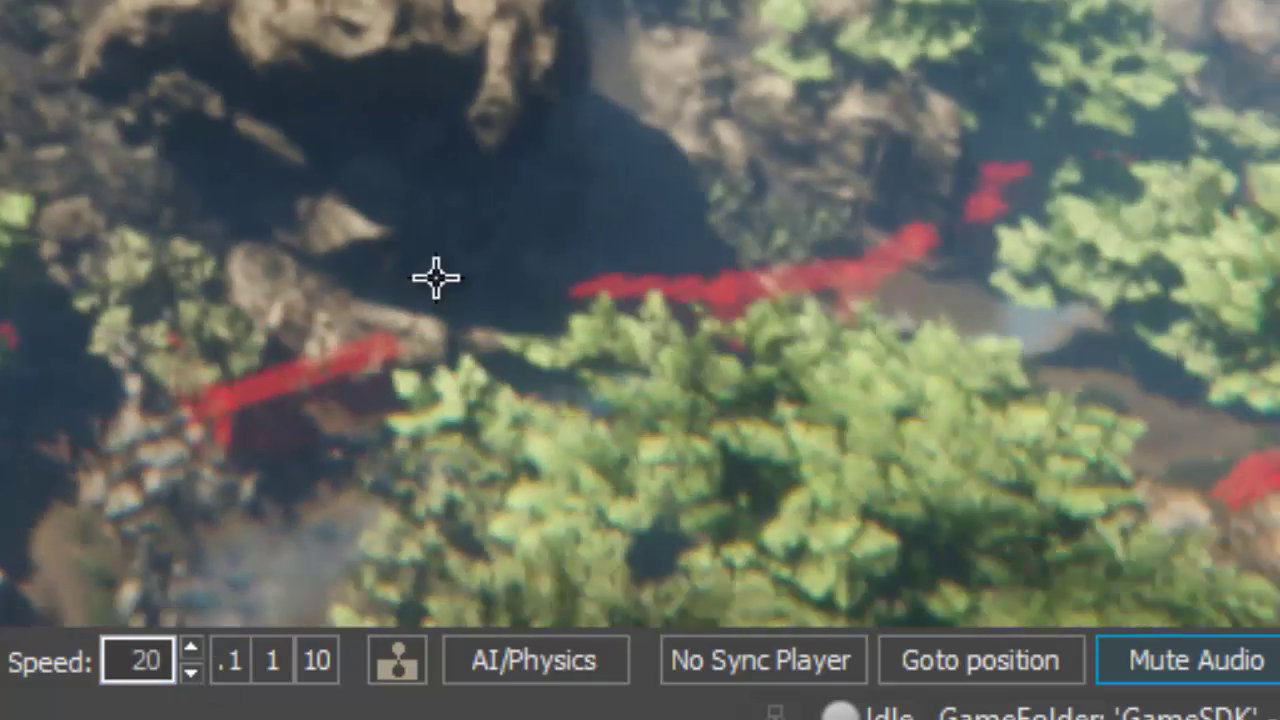
# - Fly the camera forward through the trees and out over the coastal rocks, and set the camera movement speed to 1
pyautogui.write('w')
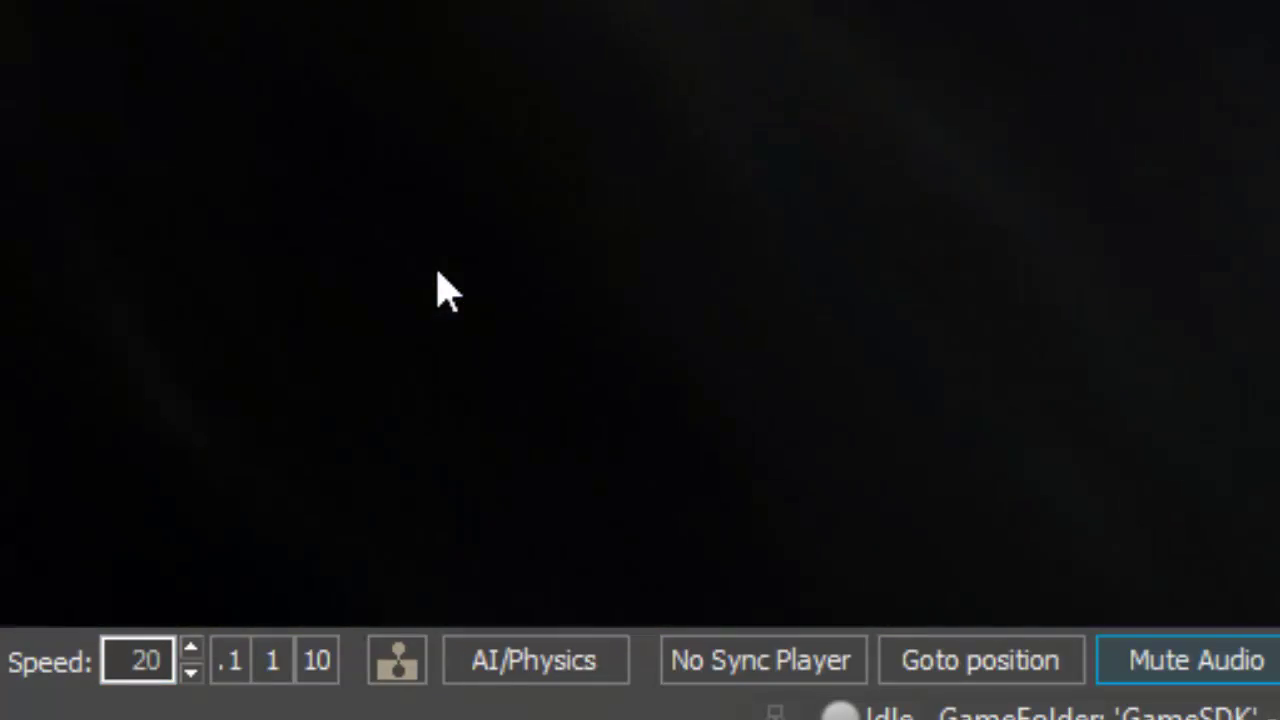
pyautogui.write('w')
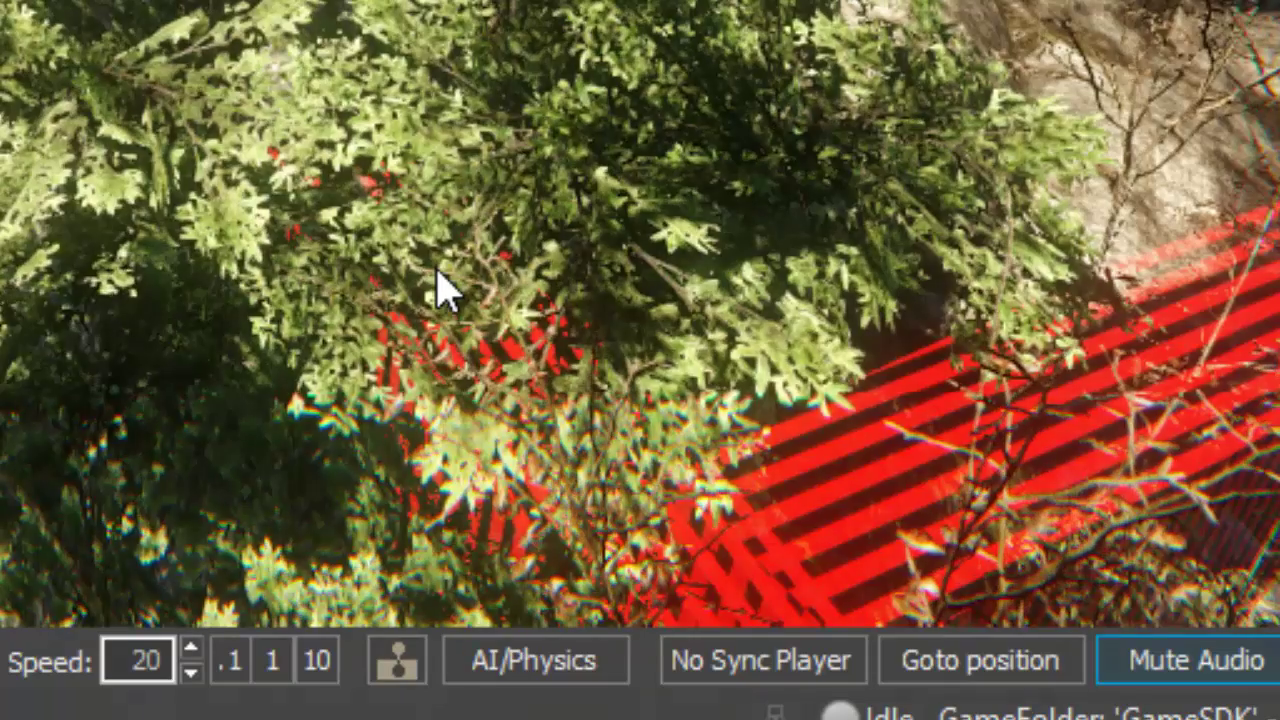
pyautogui.write('w')
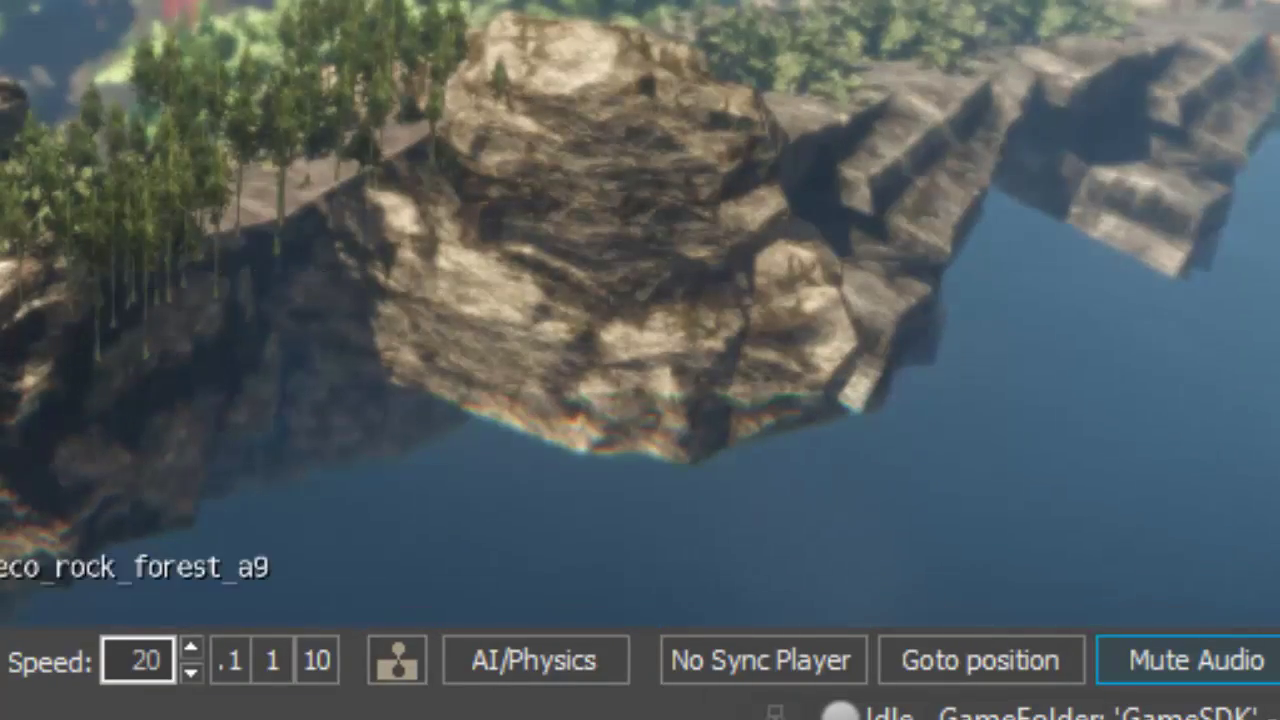
pyautogui.click(272, 660)
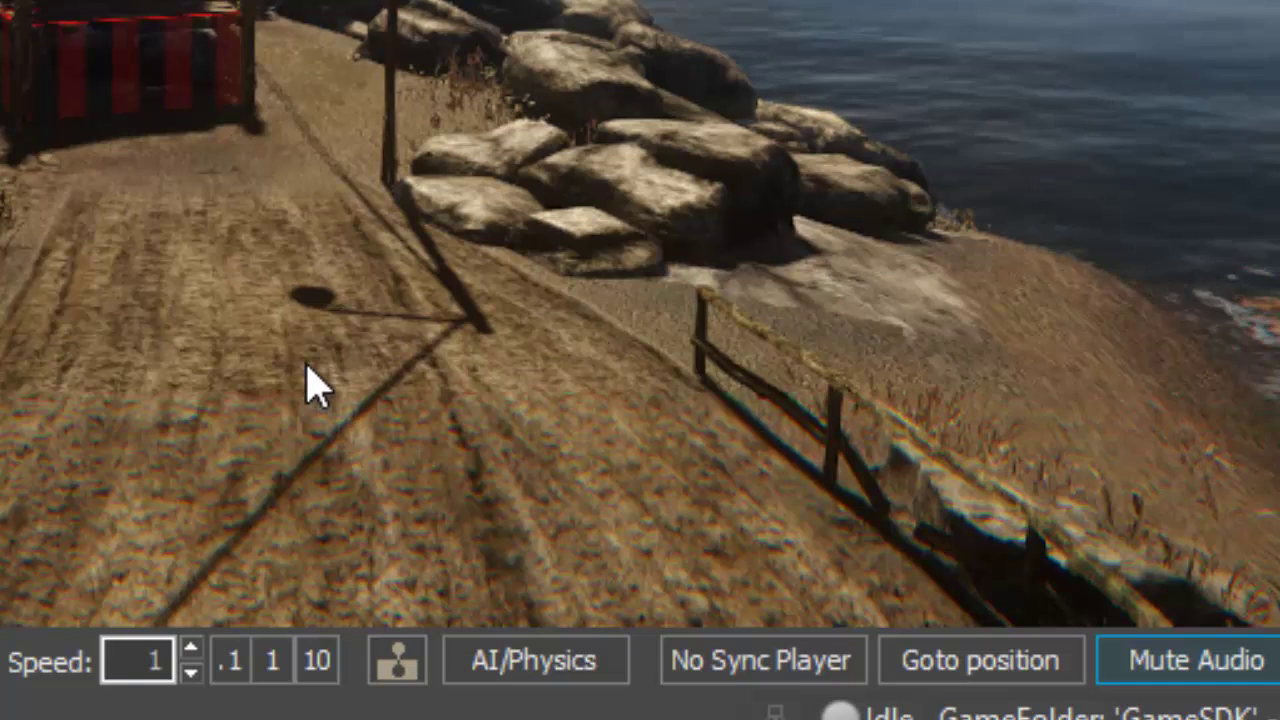
# - Select the red-striped base, the distant container and finally the rock group beside the fence, and show the viewport helpers
pyautogui.click(97, 44)
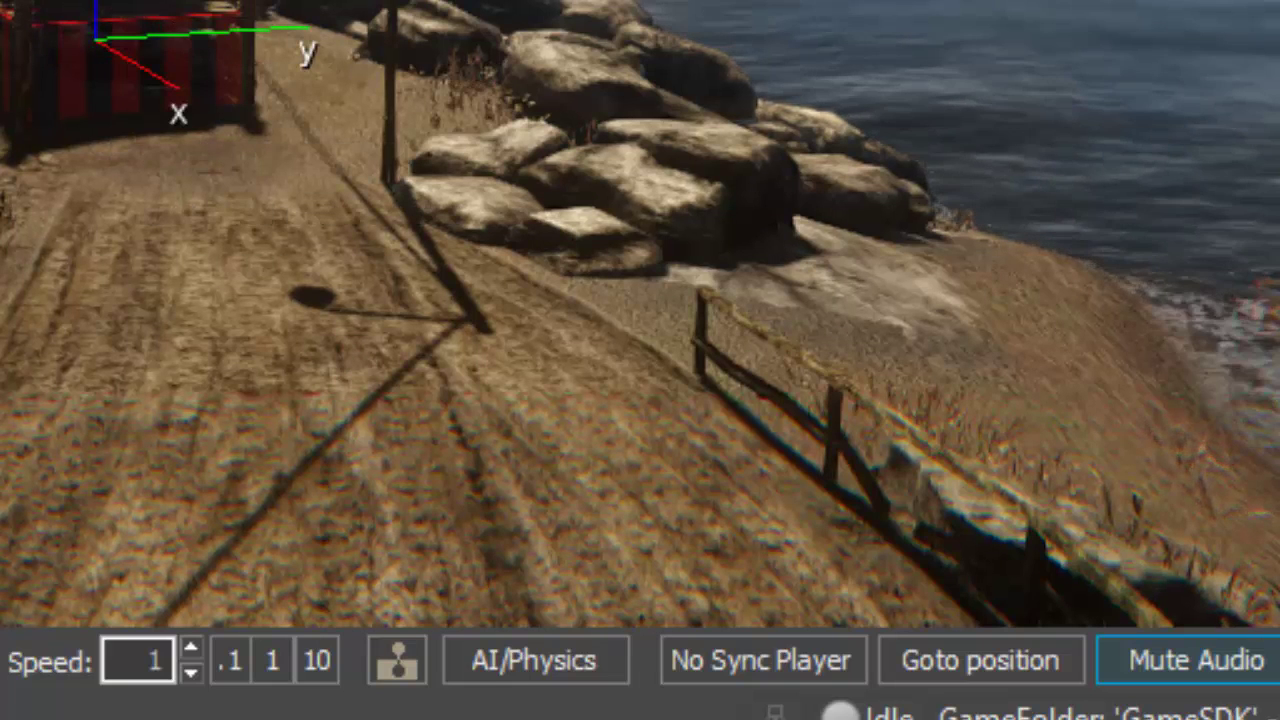
pyautogui.press('Escape')
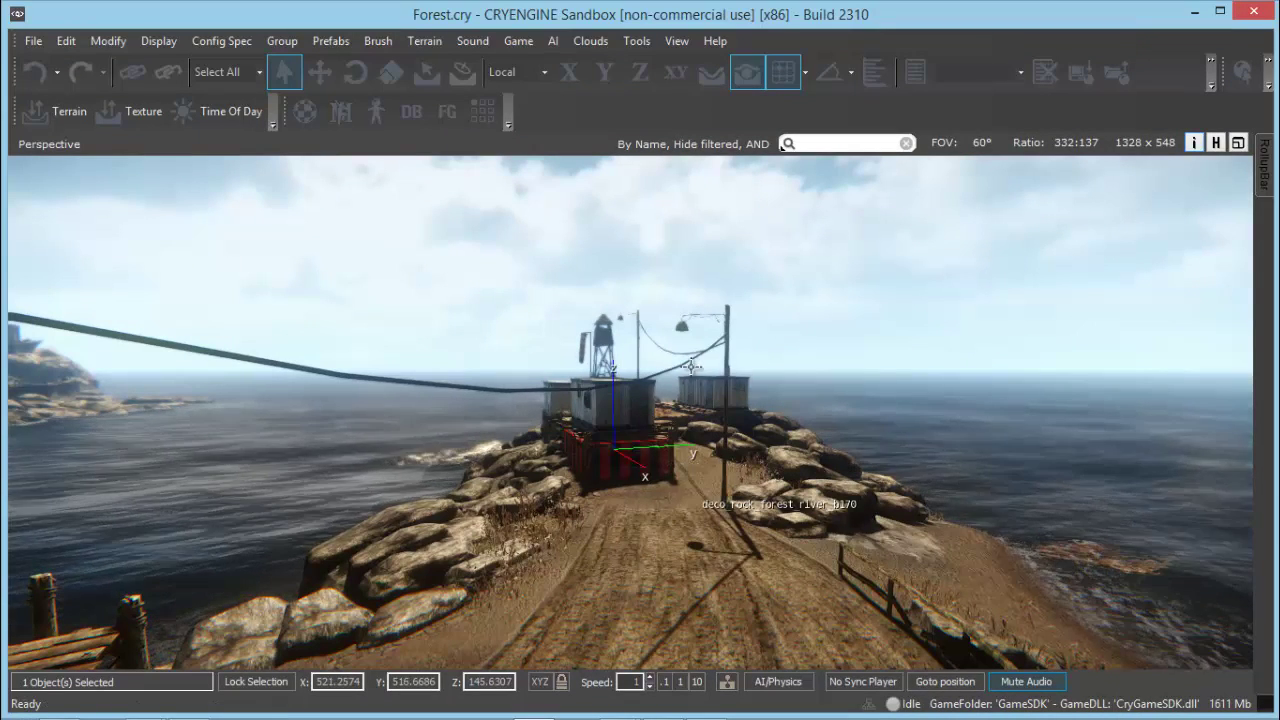
pyautogui.click(711, 393)
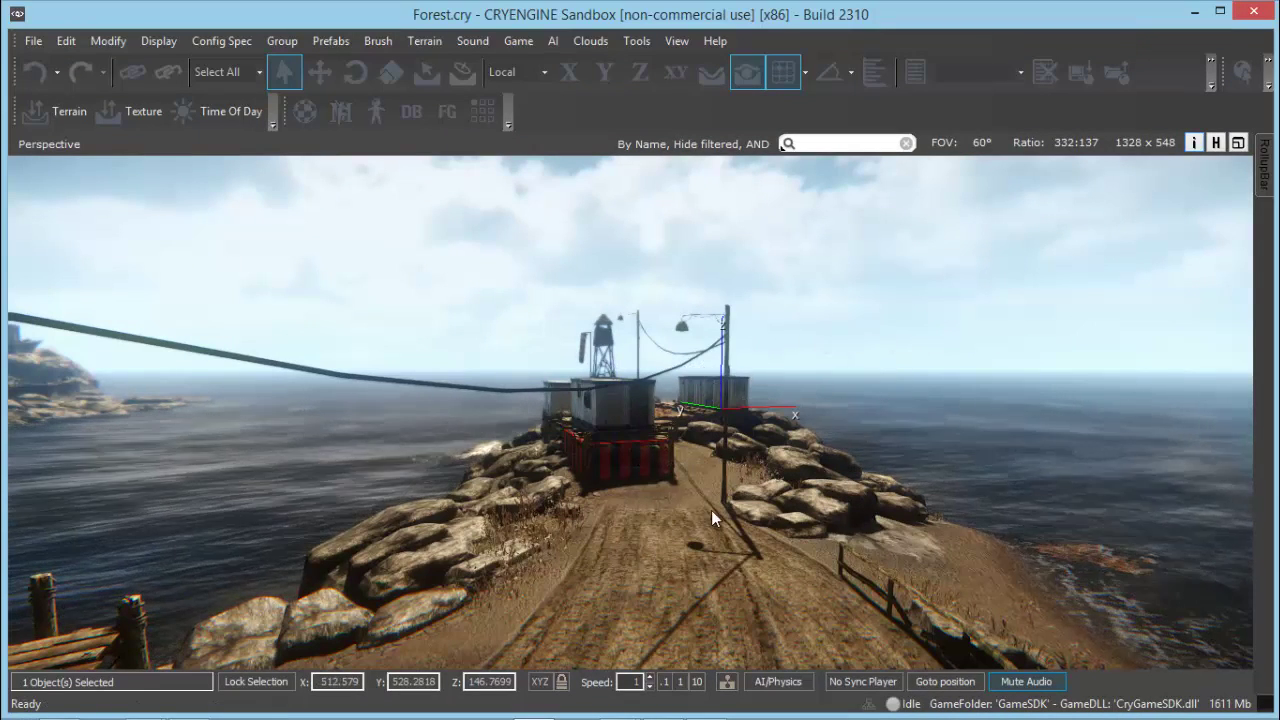
pyautogui.click(800, 527)
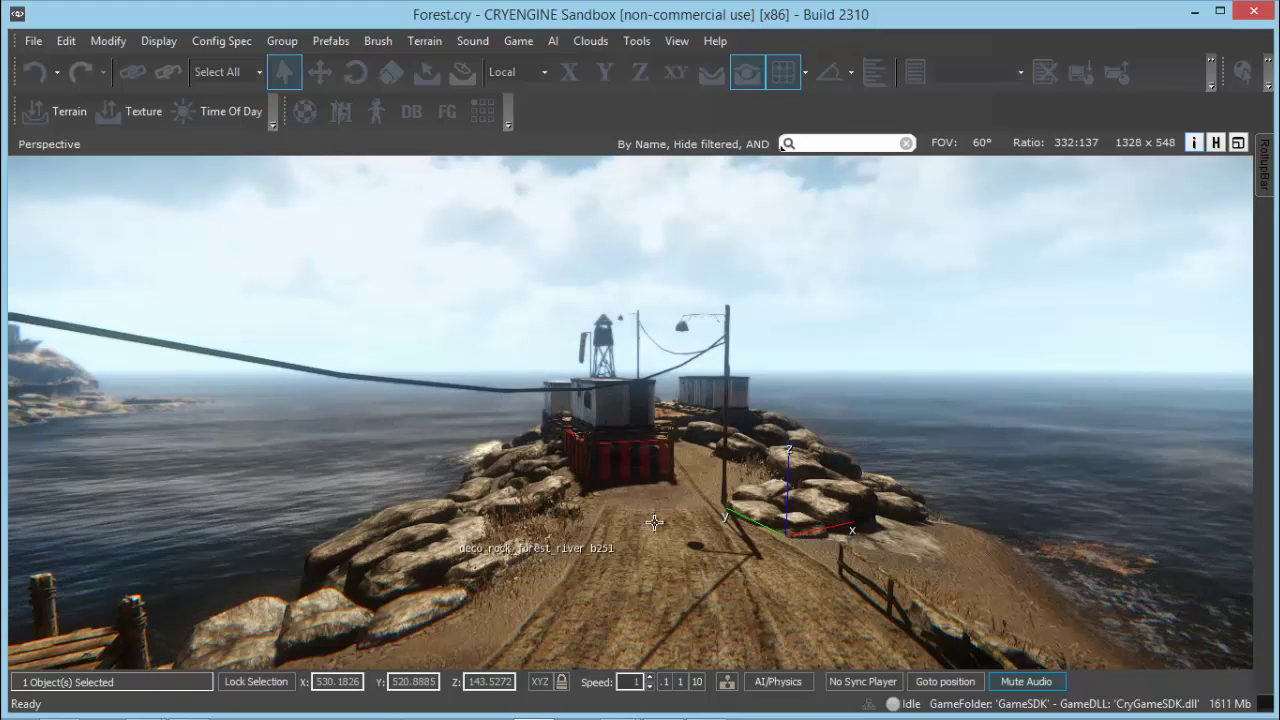
pyautogui.click(1217, 143)
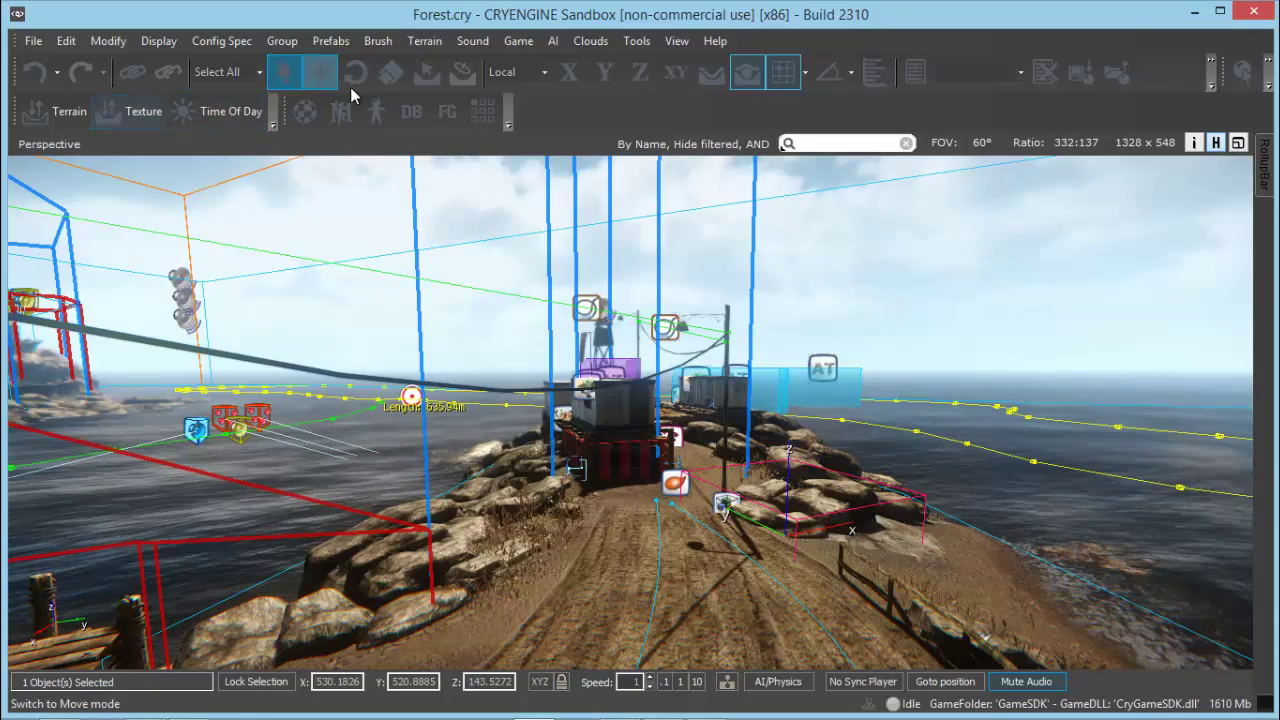
# - Try moving the rock group beside the fence along the Y axis twice, undoing each move
pyautogui.click(321, 74)
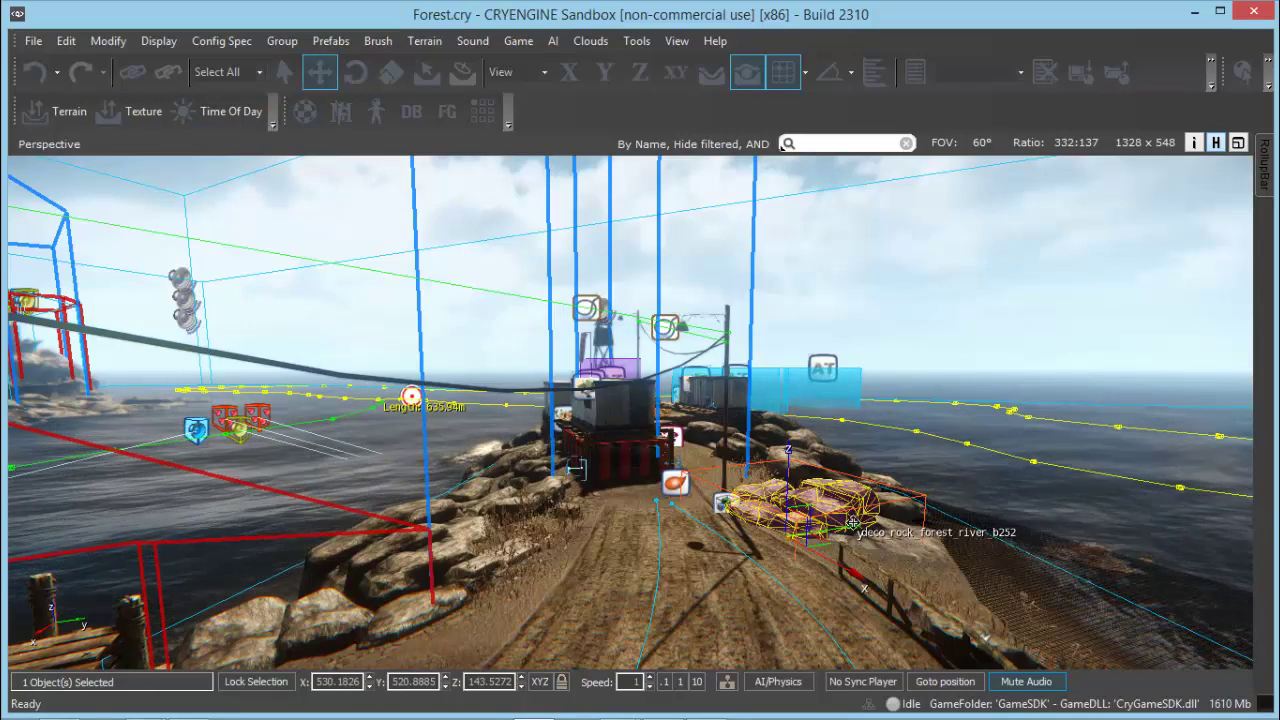
pyautogui.moveTo(855, 527); pyautogui.dragTo(923, 516)
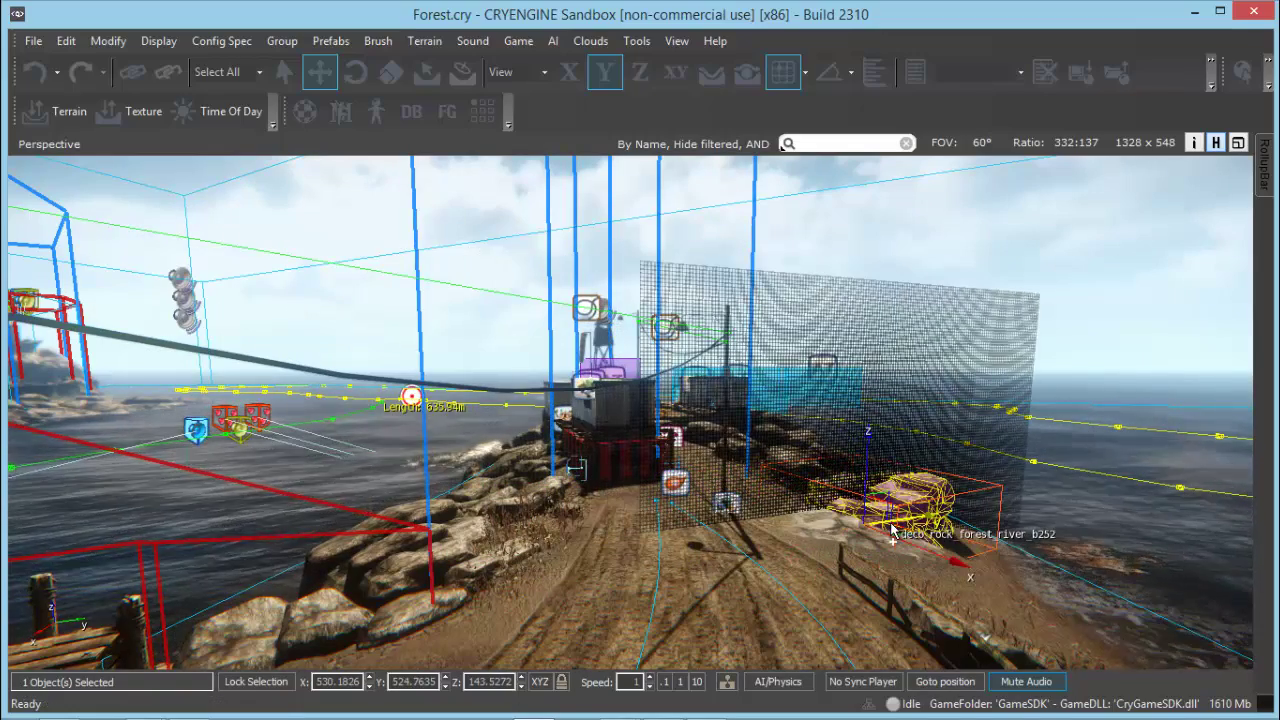
pyautogui.hotkey('ctrl', 'z')
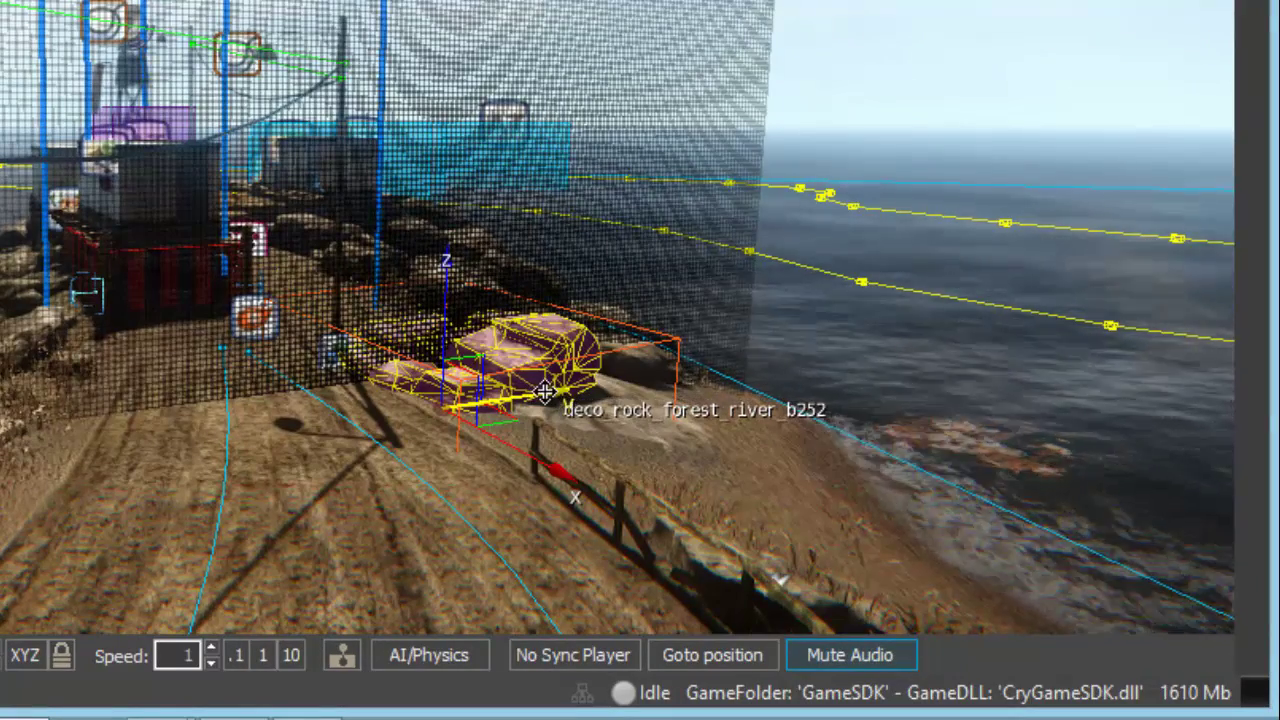
pyautogui.moveTo(553, 384); pyautogui.dragTo(708, 358)
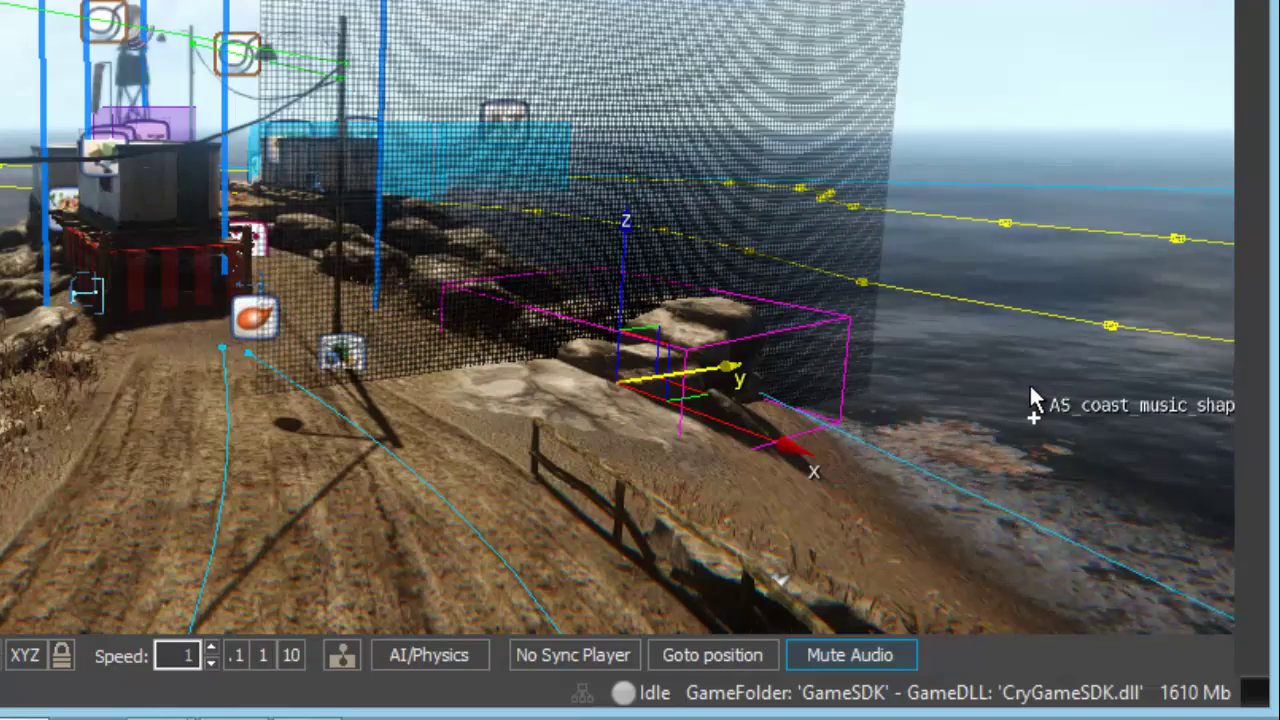
pyautogui.hotkey('ctrl', 'z')
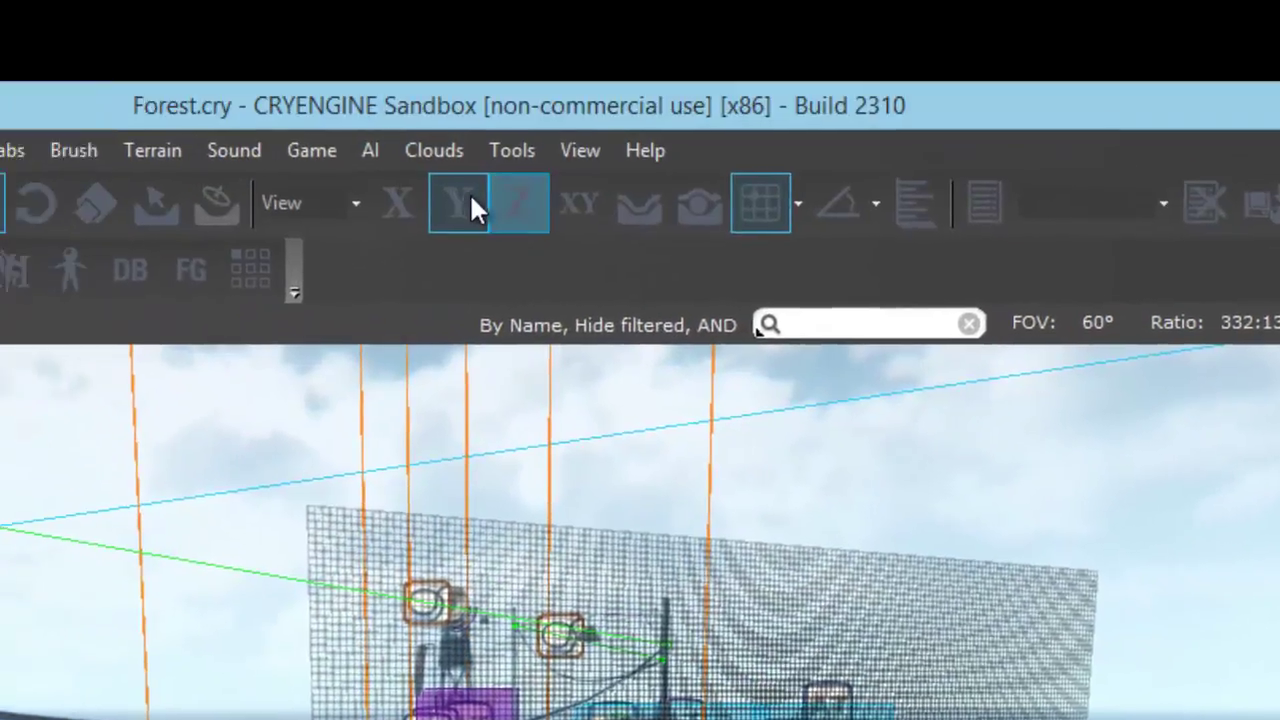
# - Go through the X, Y and Z axis locks and switch on terrain following for object movement
pyautogui.click(469, 198)
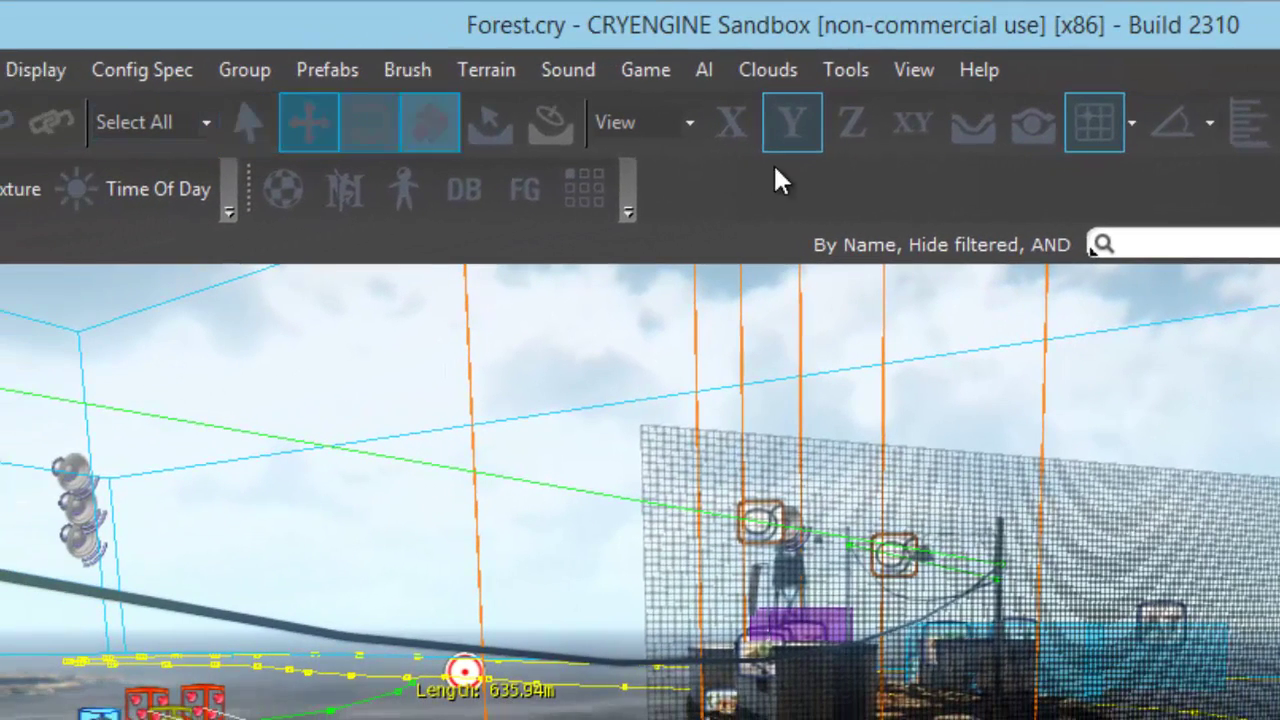
pyautogui.click(725, 130)
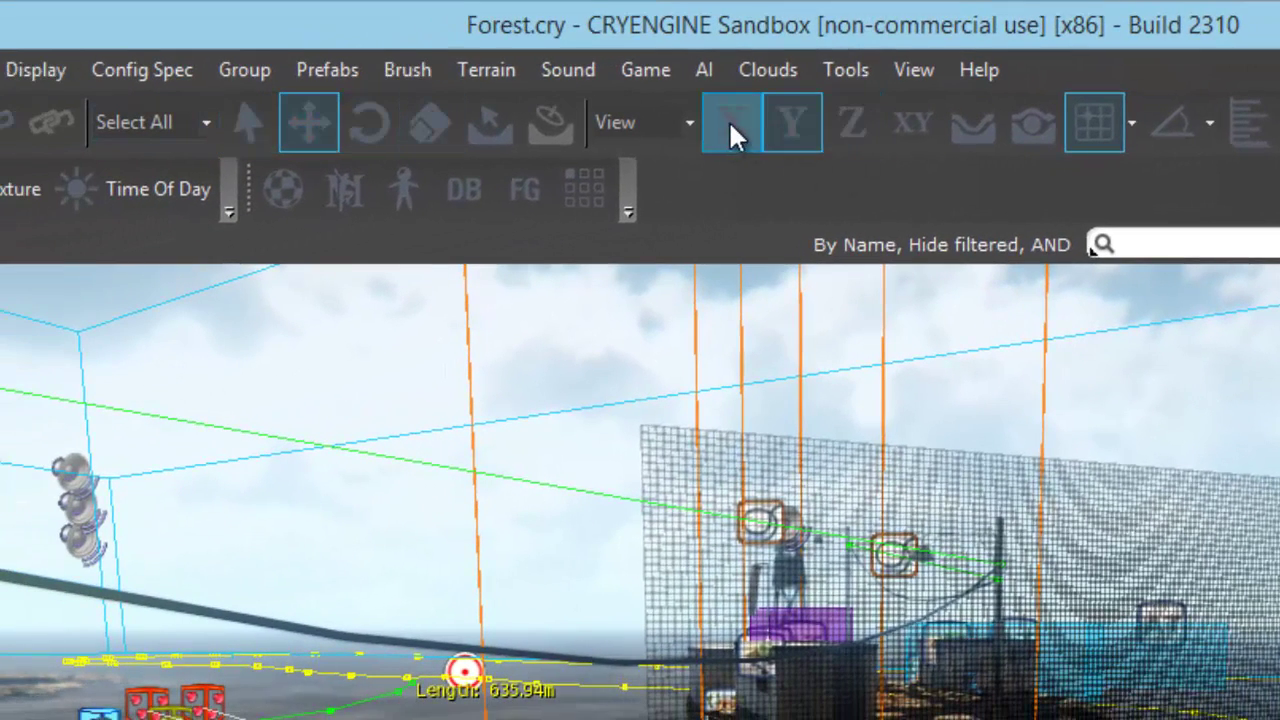
pyautogui.click(873, 135)
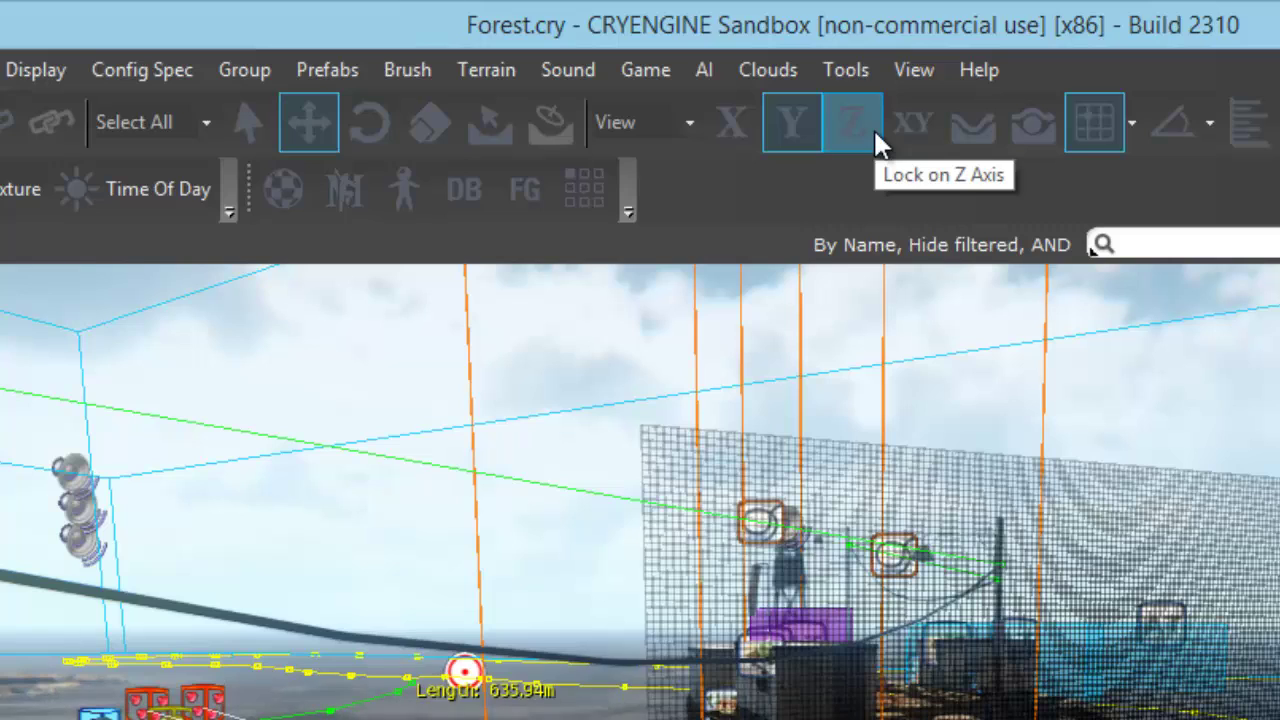
pyautogui.click(728, 131)
pyautogui.click(836, 130)
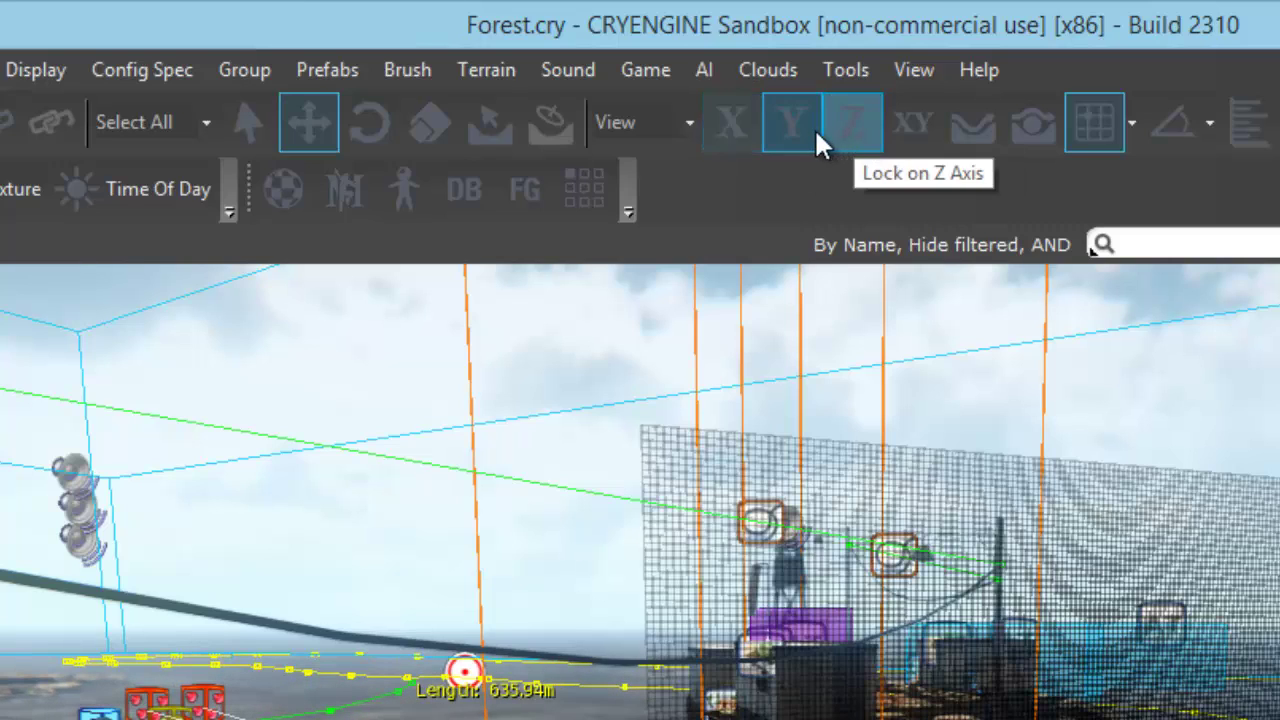
pyautogui.click(730, 130)
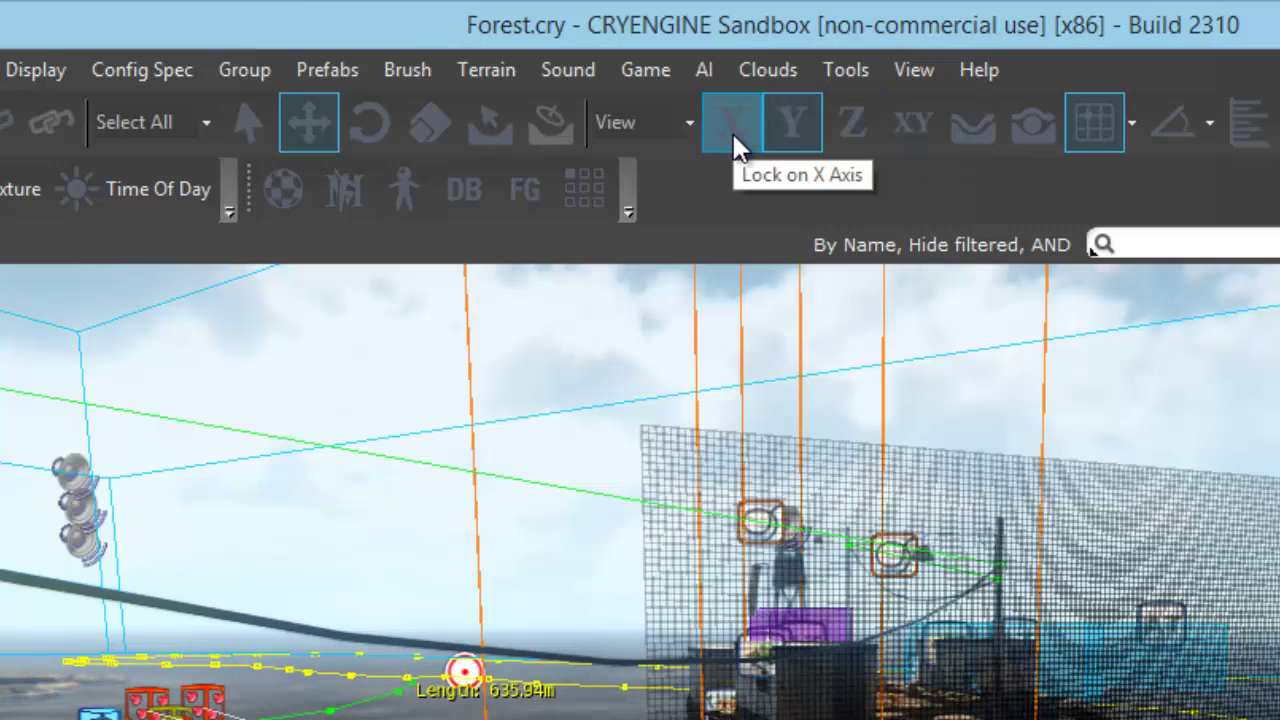
pyautogui.click(790, 128)
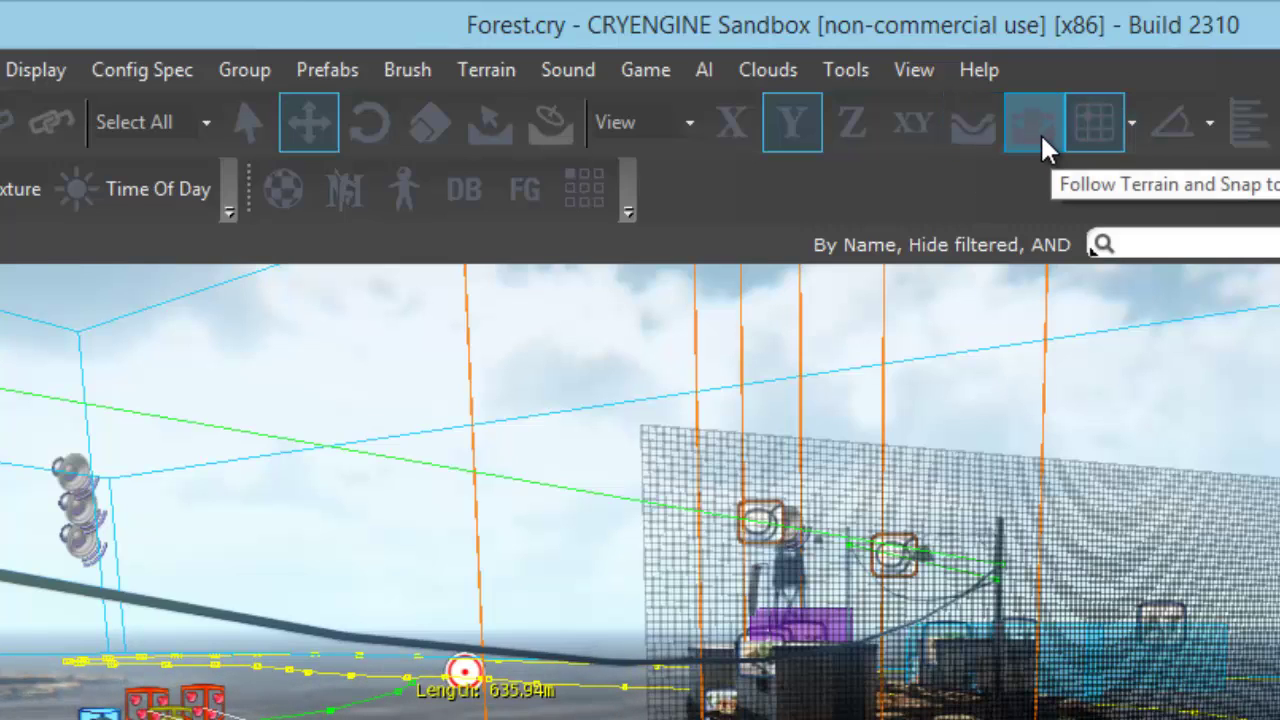
pyautogui.click(972, 128)
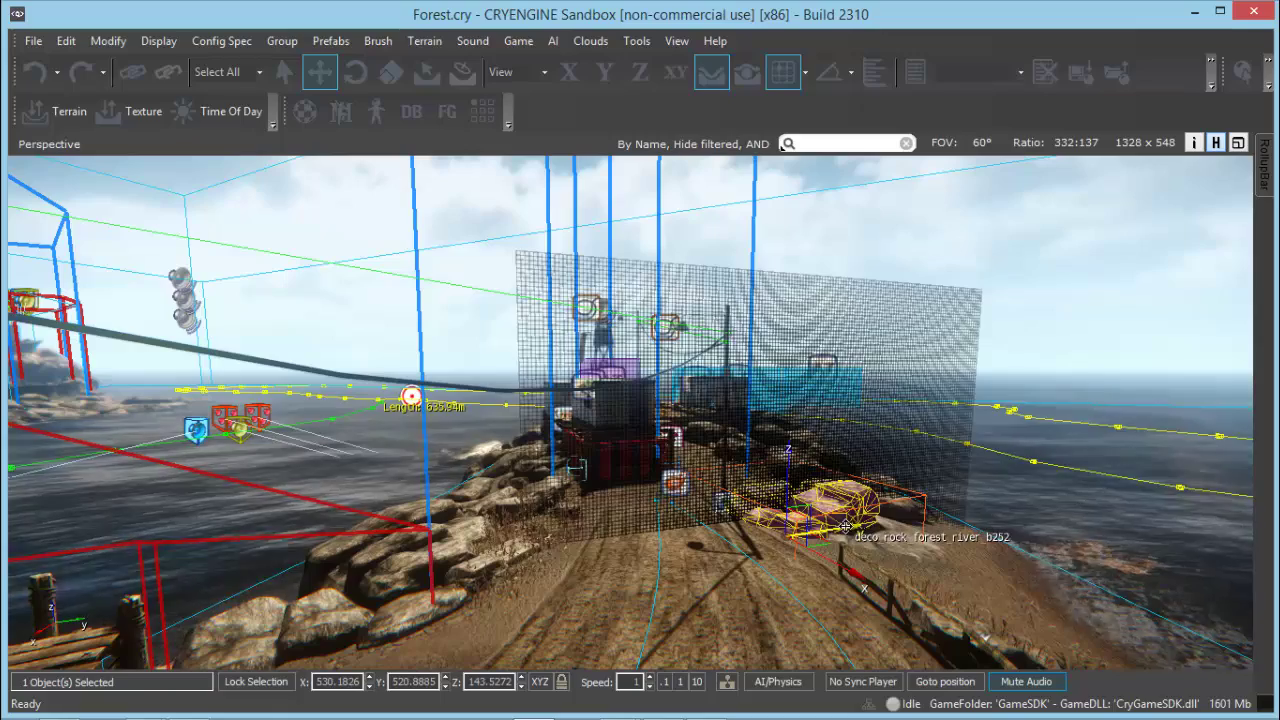
# - Move the rock group along the Y axis and across the ground, leaving it beside the fence at about X 531.06, Y 522.01
pyautogui.moveTo(845, 525)
pyautogui.mouseDown()
pyautogui.moveTo(980, 504)
pyautogui.moveTo(970, 529)
pyautogui.moveTo(849, 535)
pyautogui.mouseUp()
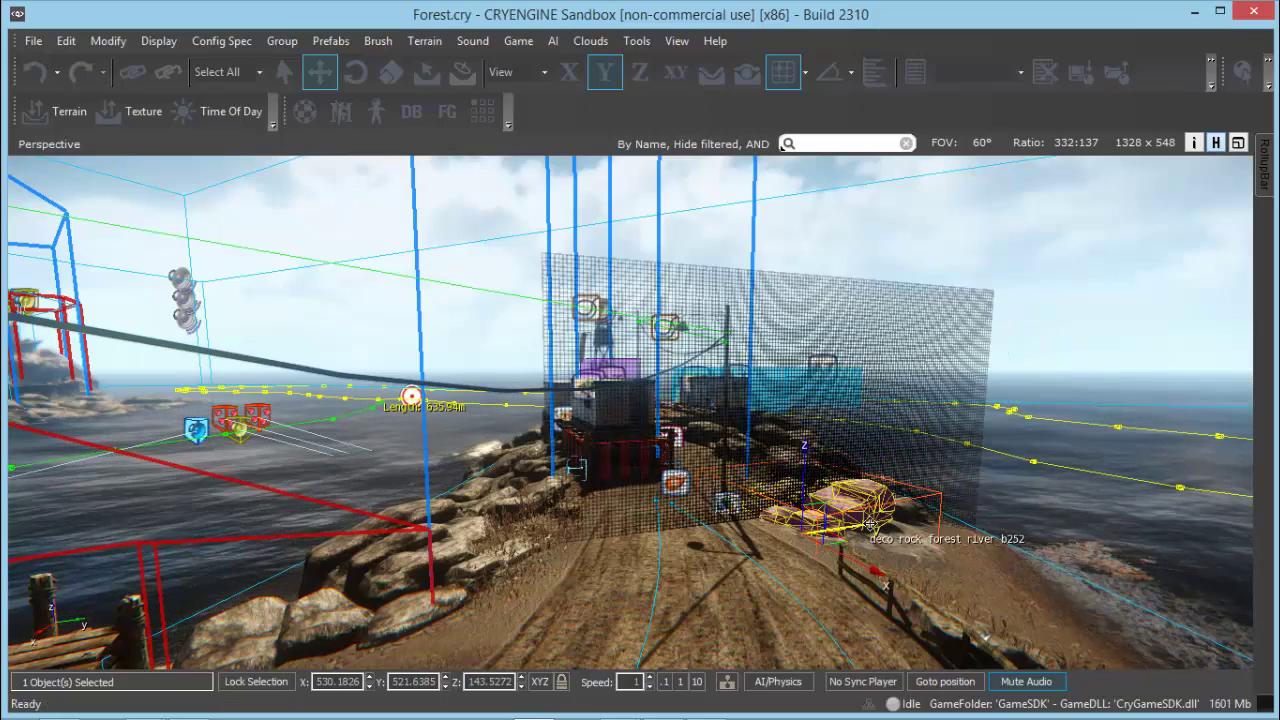
pyautogui.moveTo(870, 521); pyautogui.dragTo(1012, 487)
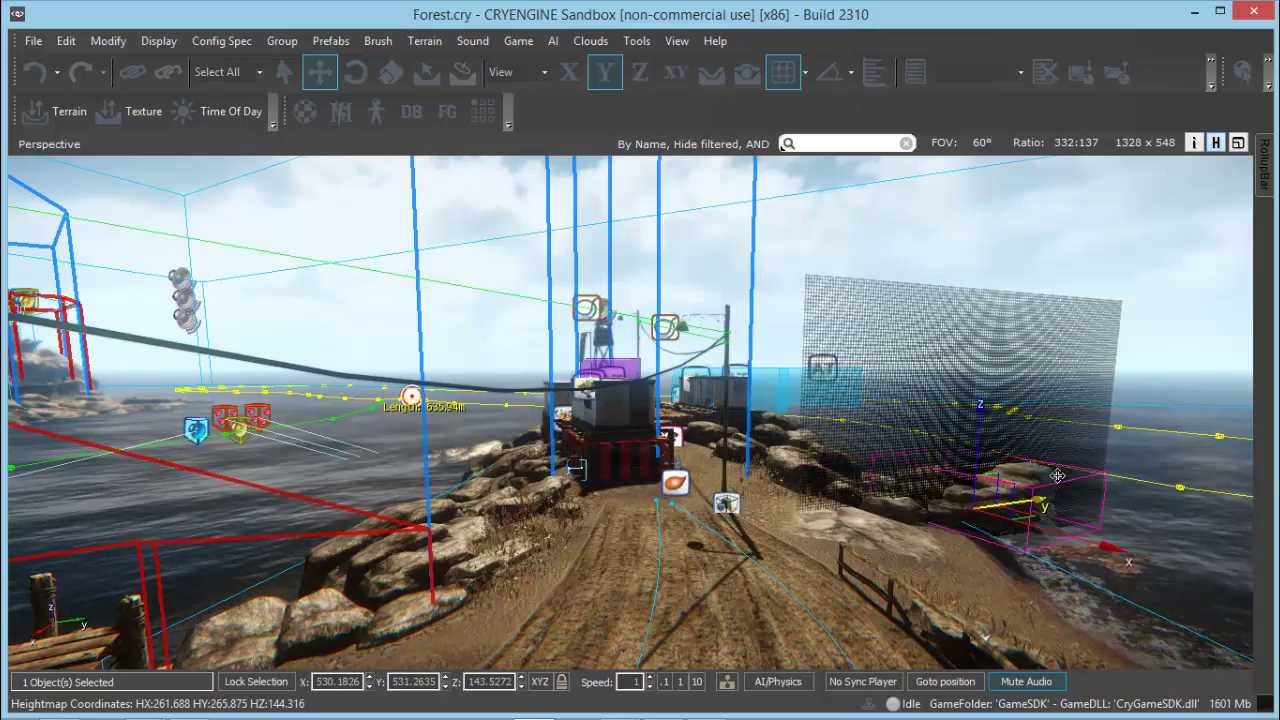
pyautogui.moveTo(867, 530); pyautogui.dragTo(866, 531)
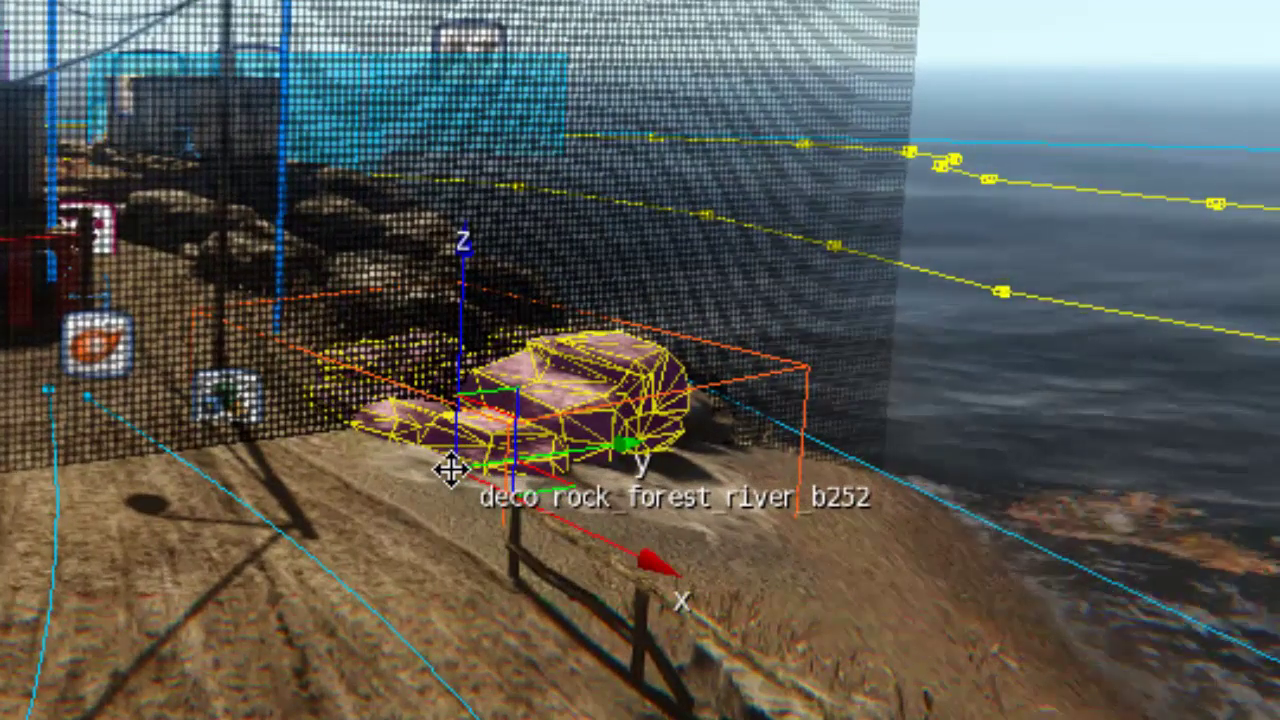
pyautogui.moveTo(451, 470); pyautogui.dragTo(720, 440)
pyautogui.moveTo(726, 492); pyautogui.dragTo(478, 490)
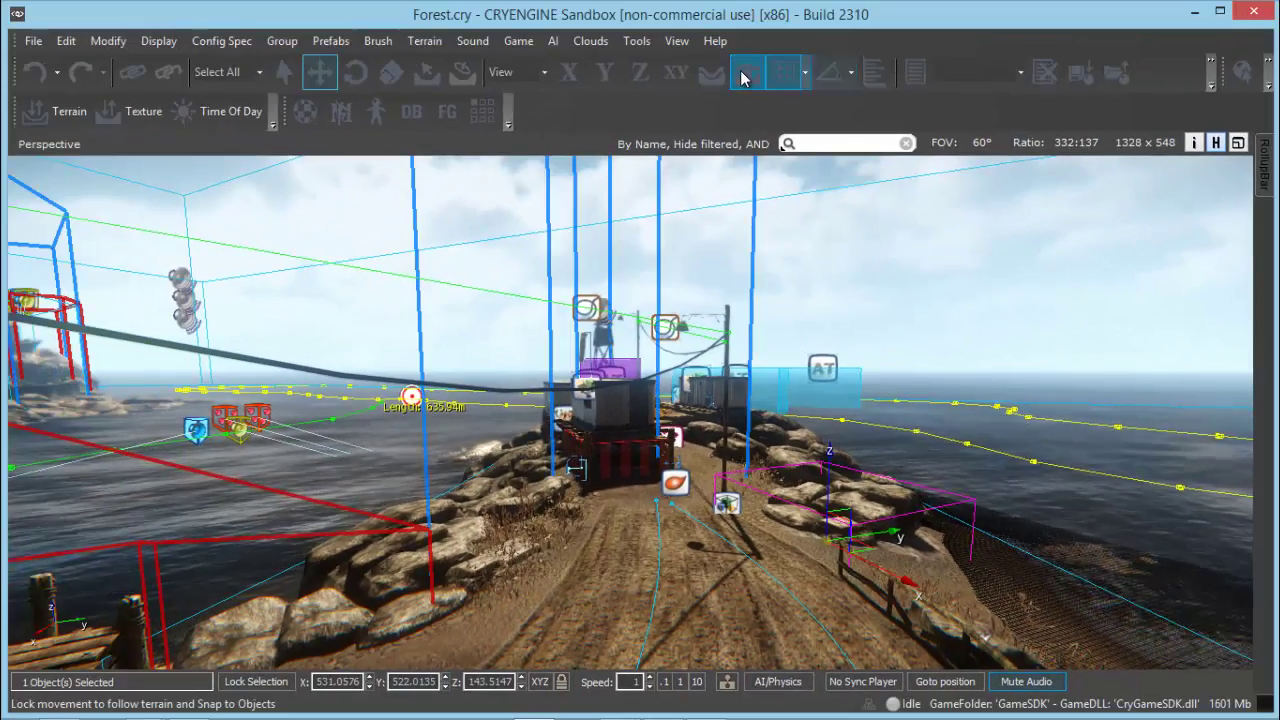
# - Enable Follow Terrain and Snap to Objects, and try moving the rock group over the surrounding terrain, onto the striped base and back beside the fence
pyautogui.click(745, 76)
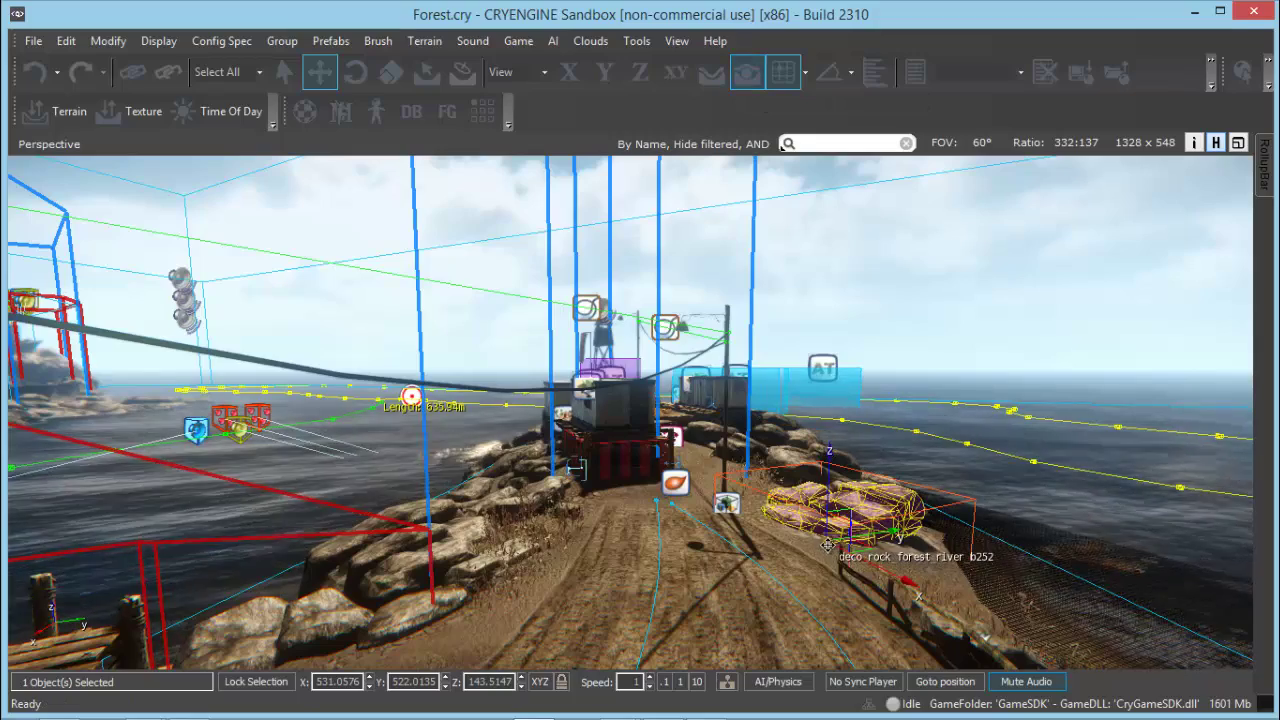
pyautogui.moveTo(823, 581); pyautogui.dragTo(341, 562)
pyautogui.moveTo(390, 600); pyautogui.dragTo(605, 419)
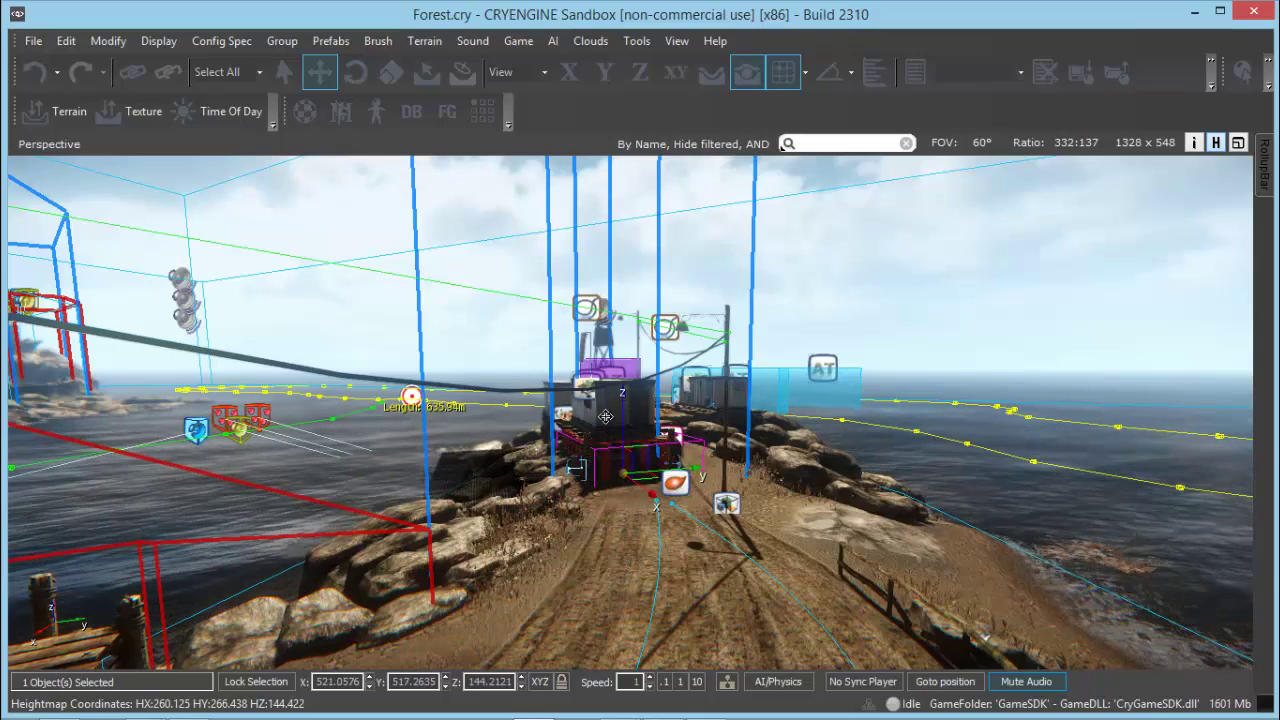
pyautogui.moveTo(645, 373); pyautogui.dragTo(842, 556)
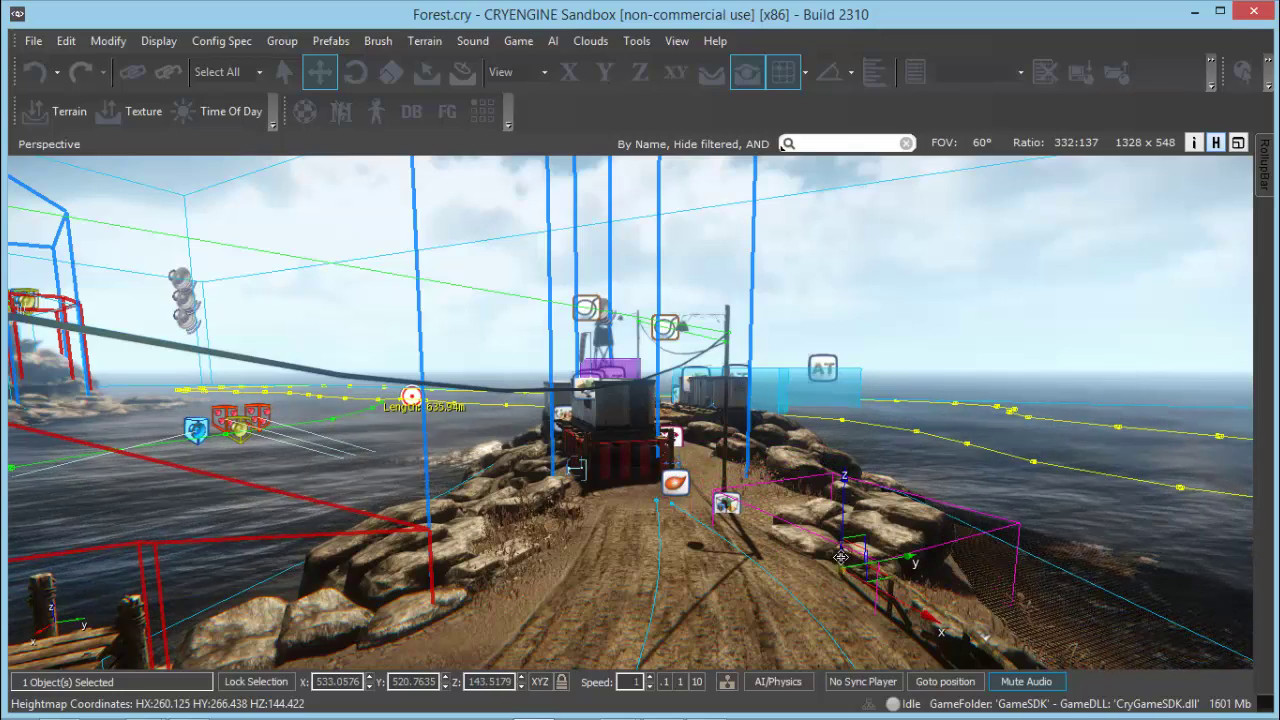
# - Try rotating the rock group about its Z axis, and undo the rotation and the last move
pyautogui.click(357, 73)
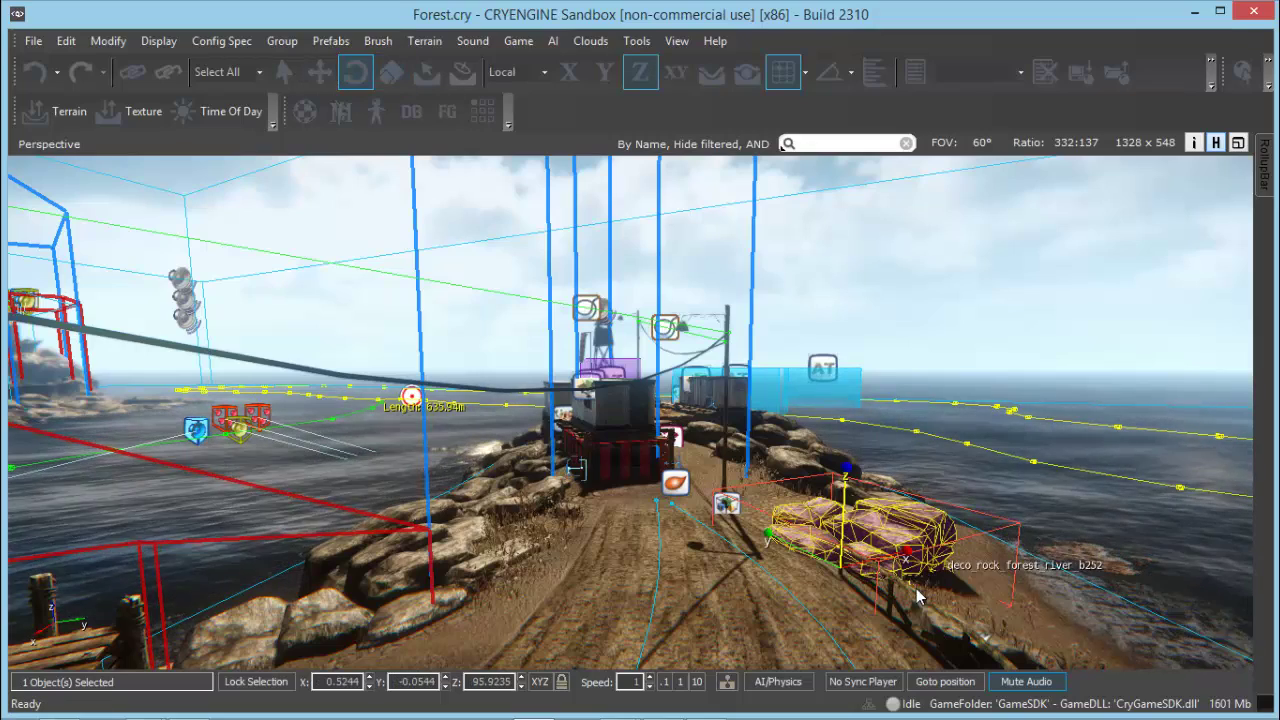
pyautogui.moveTo(840, 510); pyautogui.dragTo(940, 488)
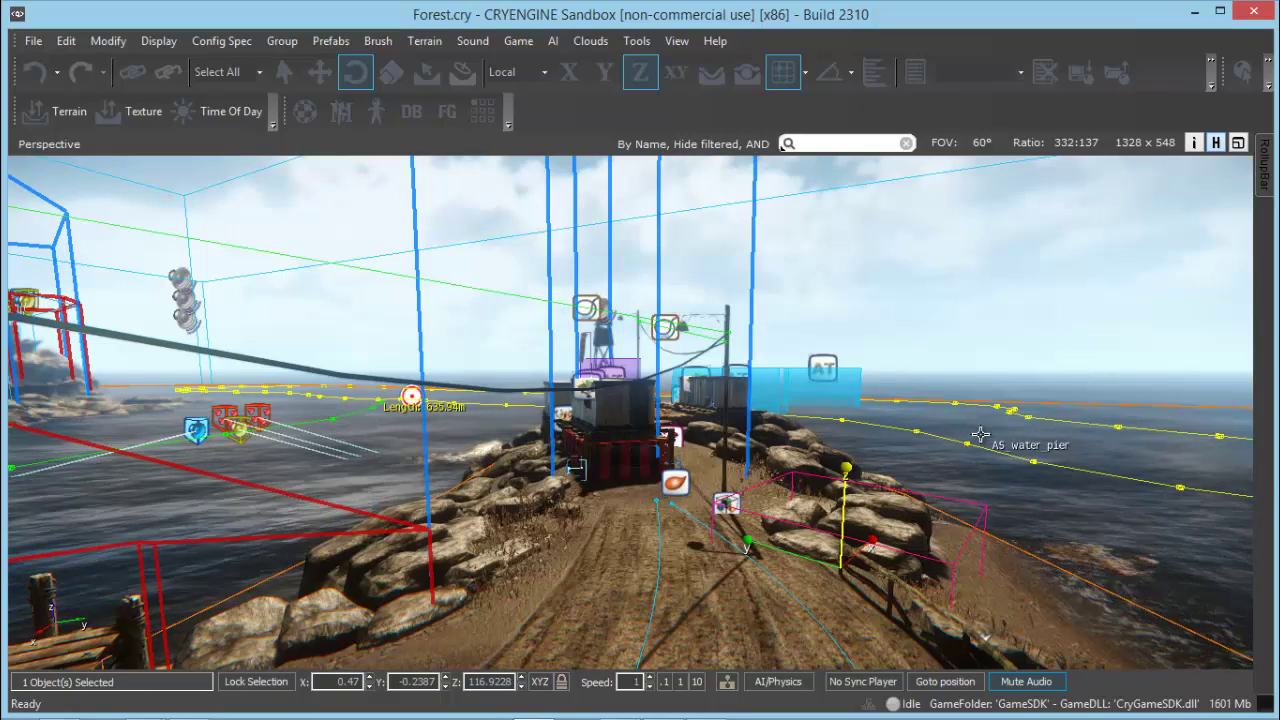
pyautogui.hotkey('ctrl', 'z')
pyautogui.hotkey('ctrl', 'z')
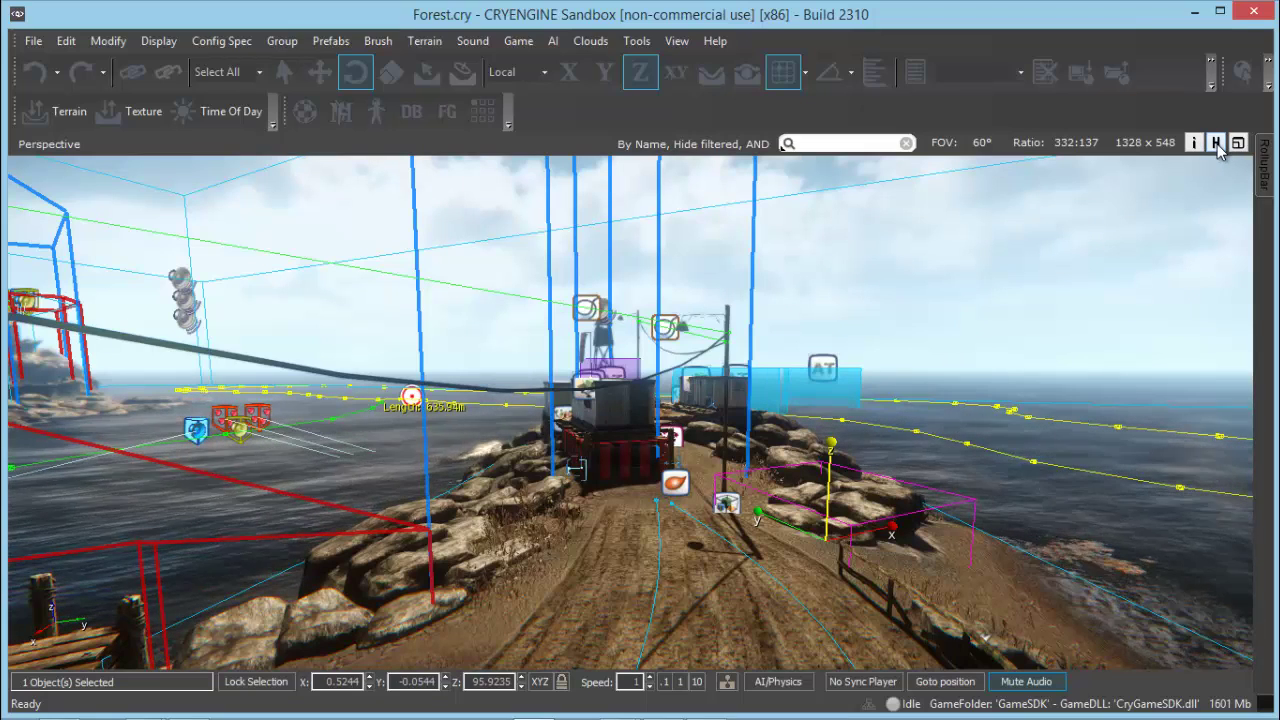
# - Hide the viewport helpers and open the editor Preferences
pyautogui.click(1217, 144)
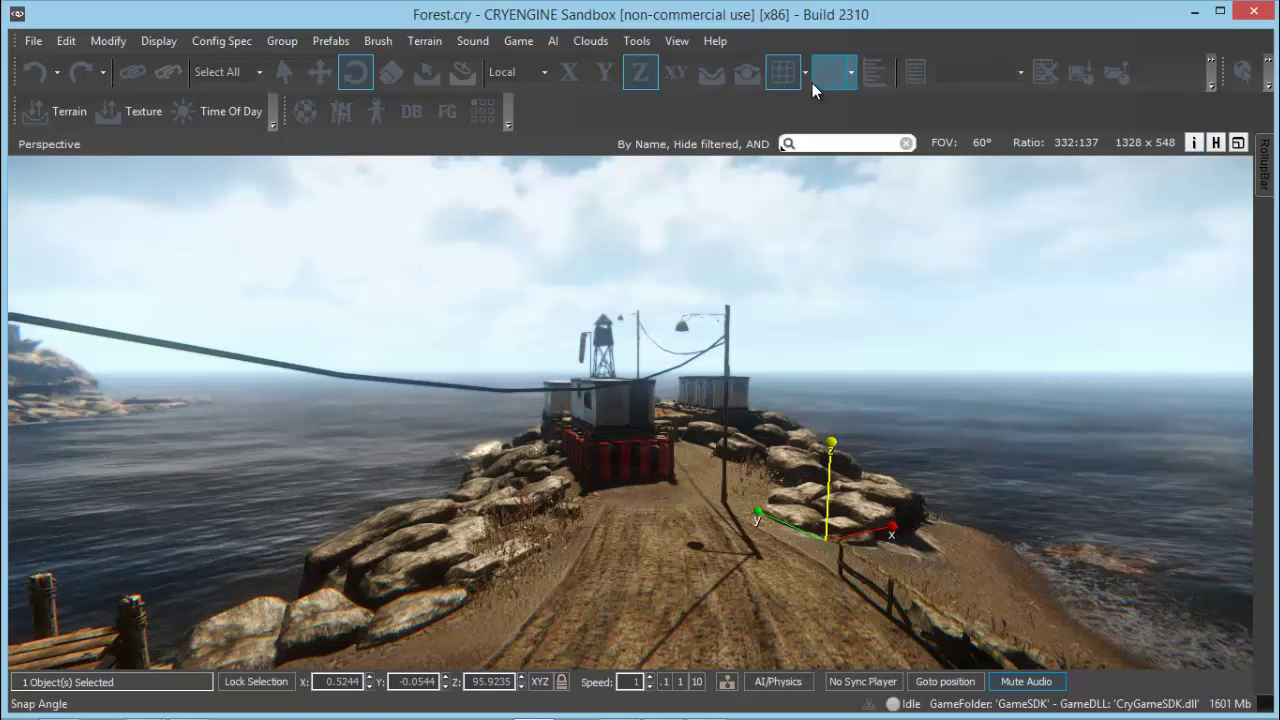
pyautogui.click(634, 42)
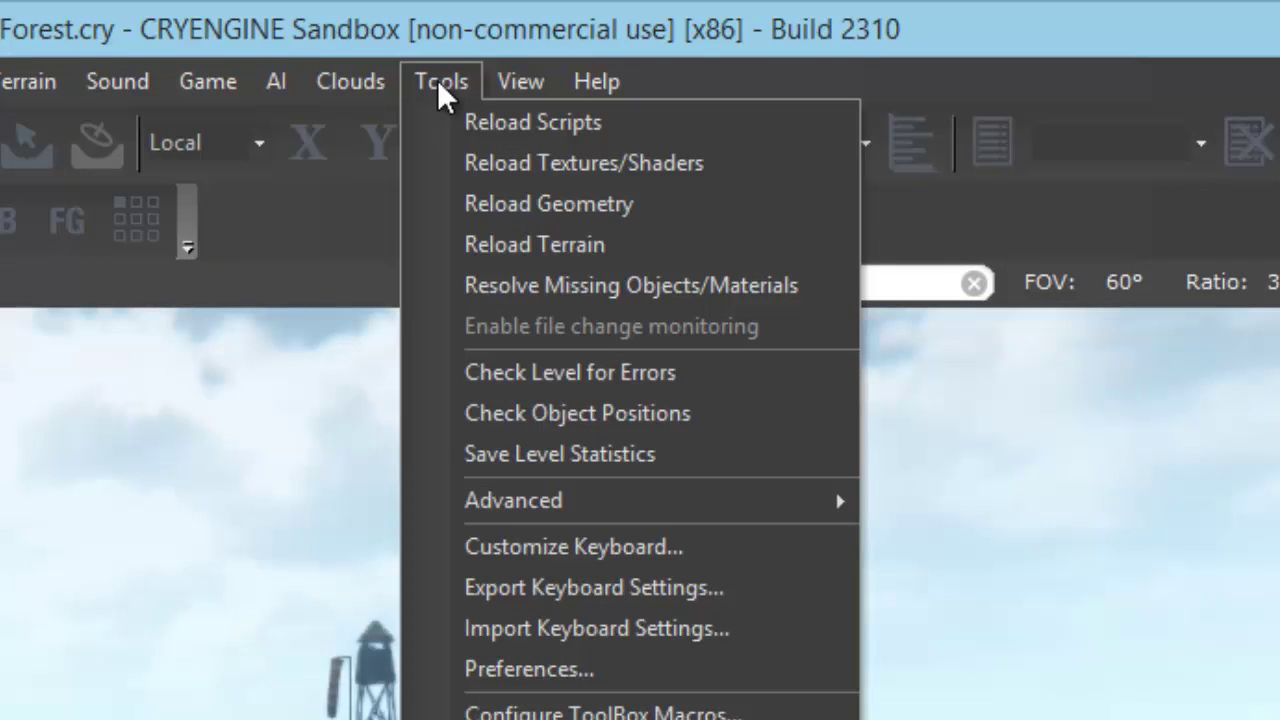
pyautogui.click(459, 80)
pyautogui.click(444, 80)
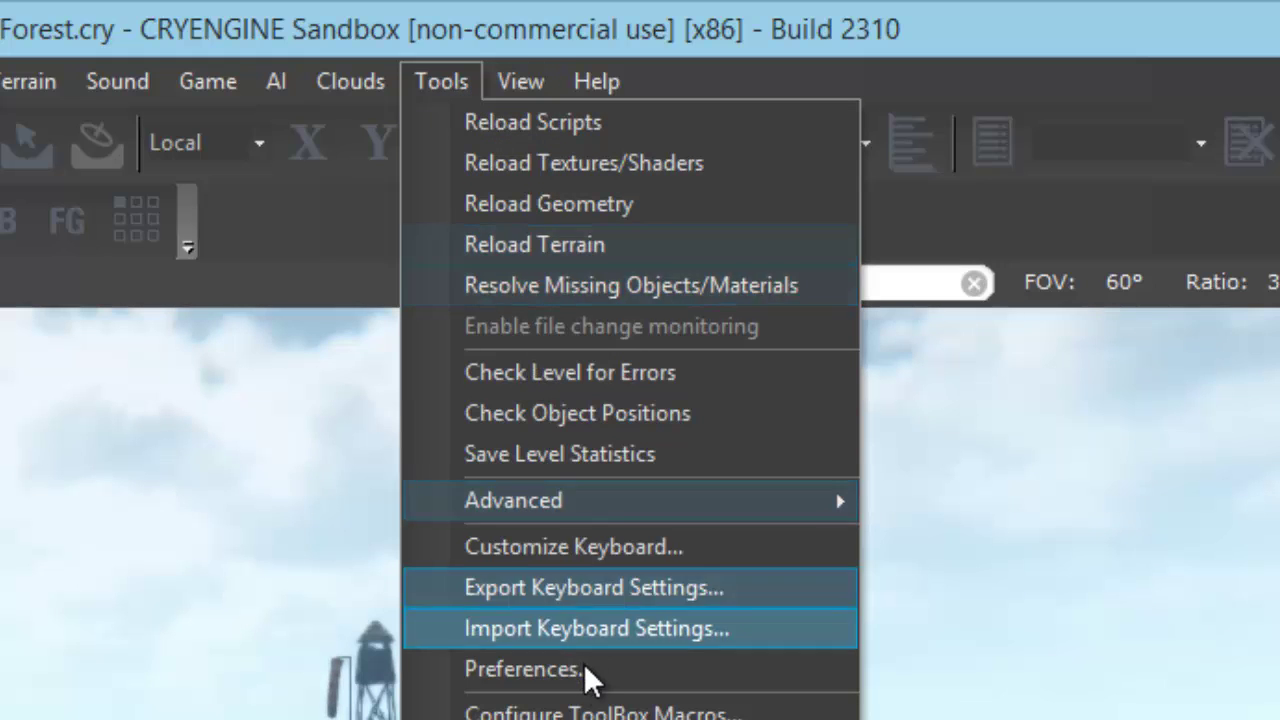
pyautogui.click(607, 686)
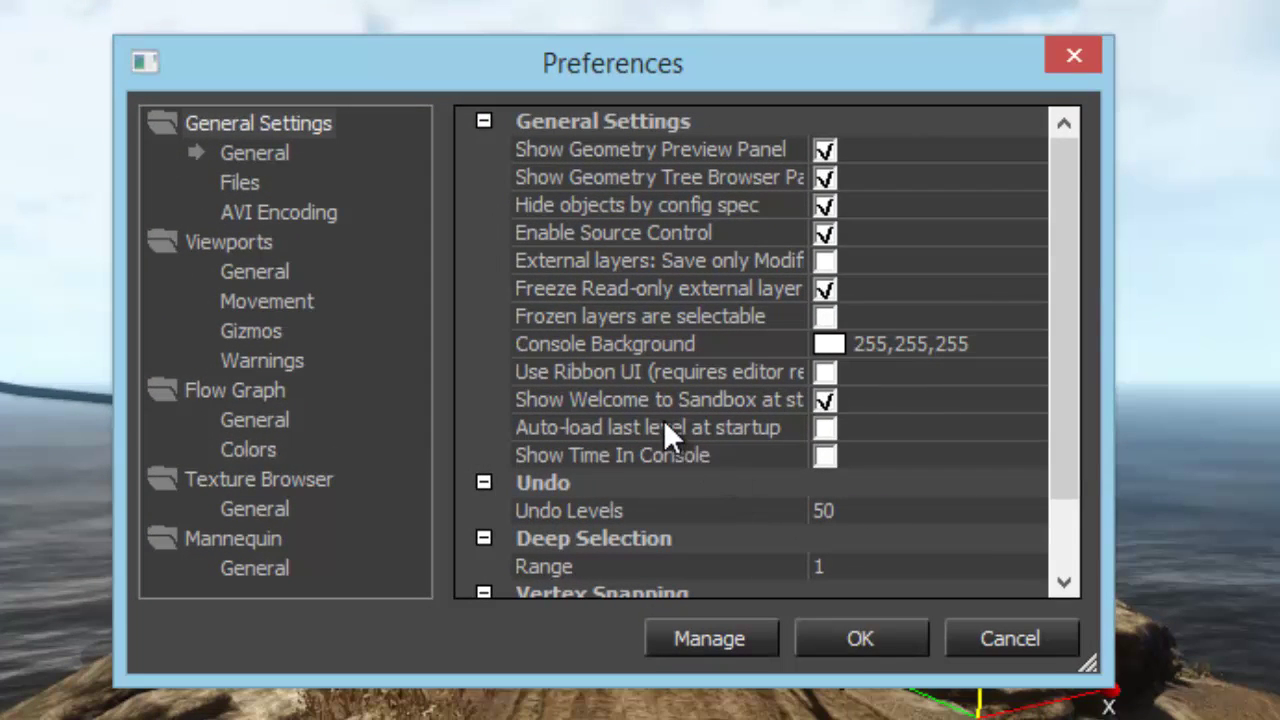
# - Turn the Show Welcome to Sandbox at startup preference off and back on, and accept the Preferences
pyautogui.click(539, 399)
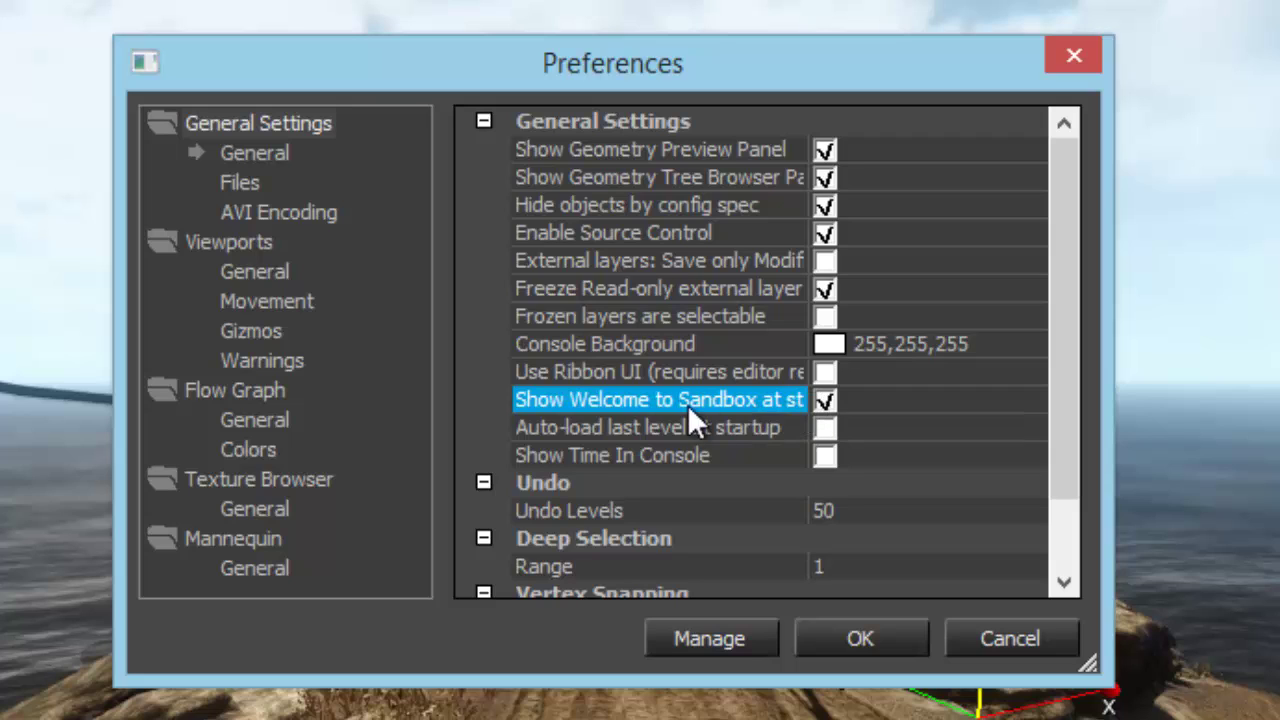
pyautogui.click(825, 400)
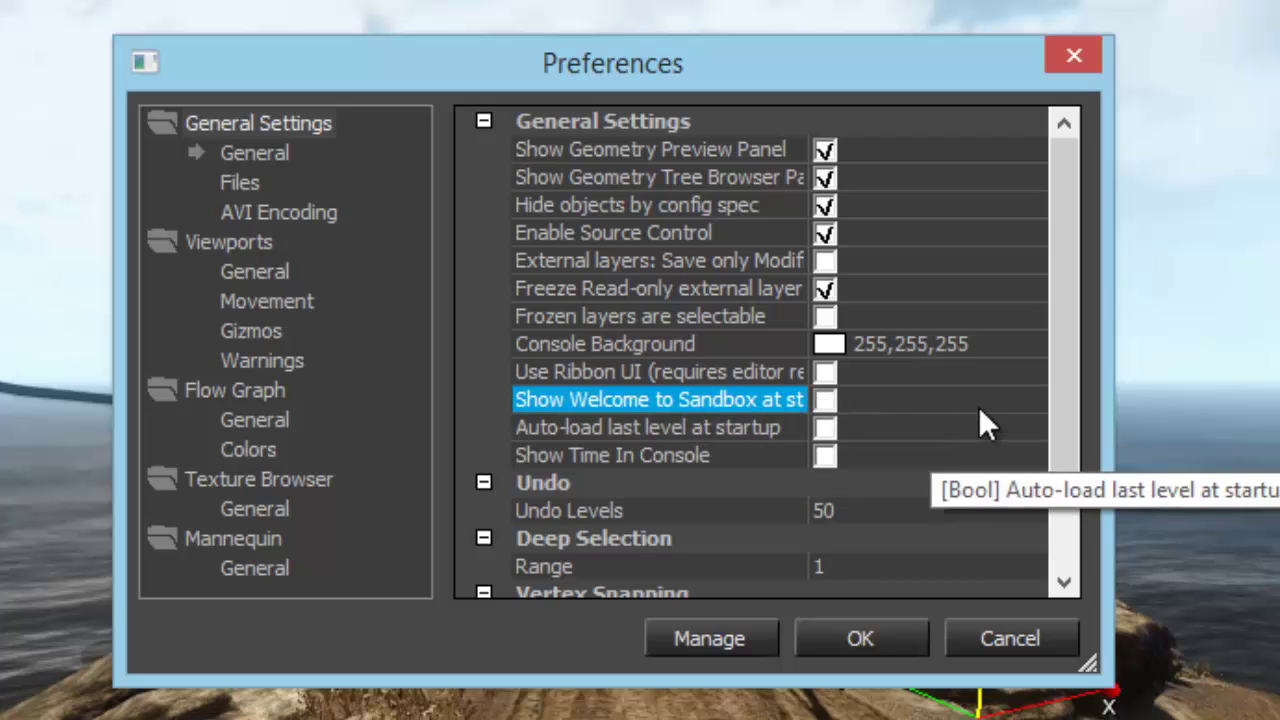
pyautogui.click(825, 400)
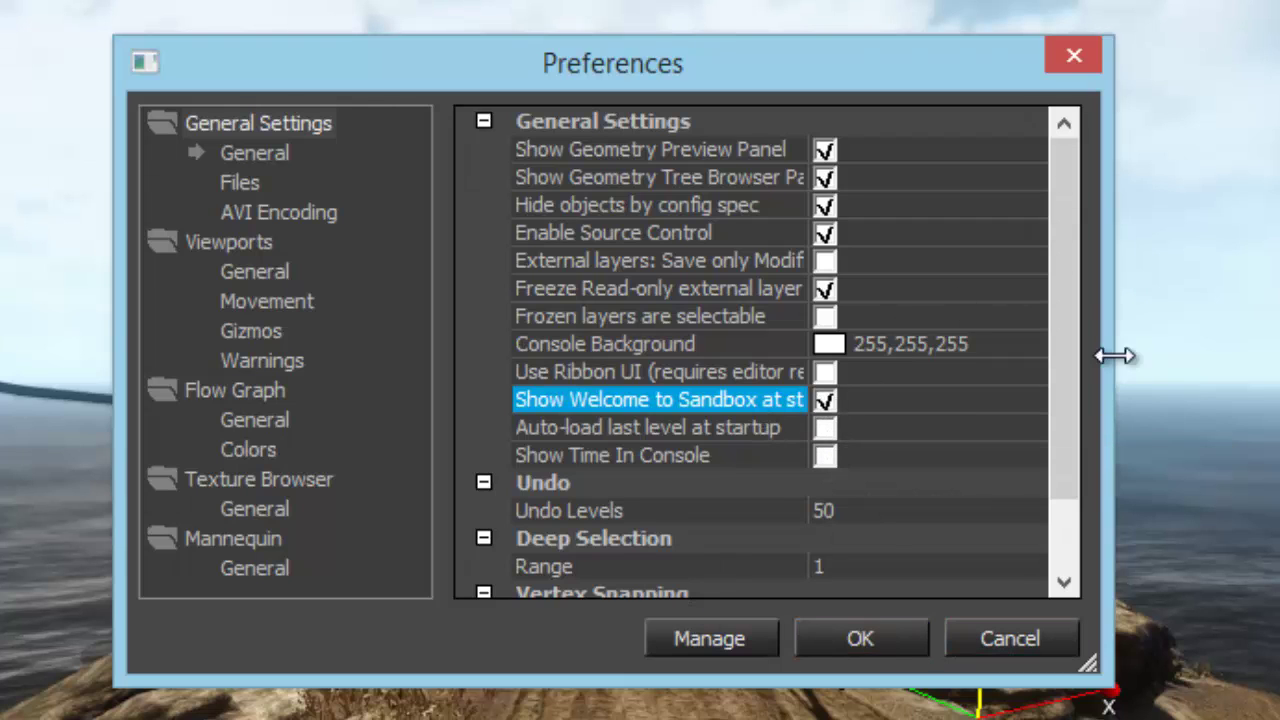
pyautogui.click(856, 638)
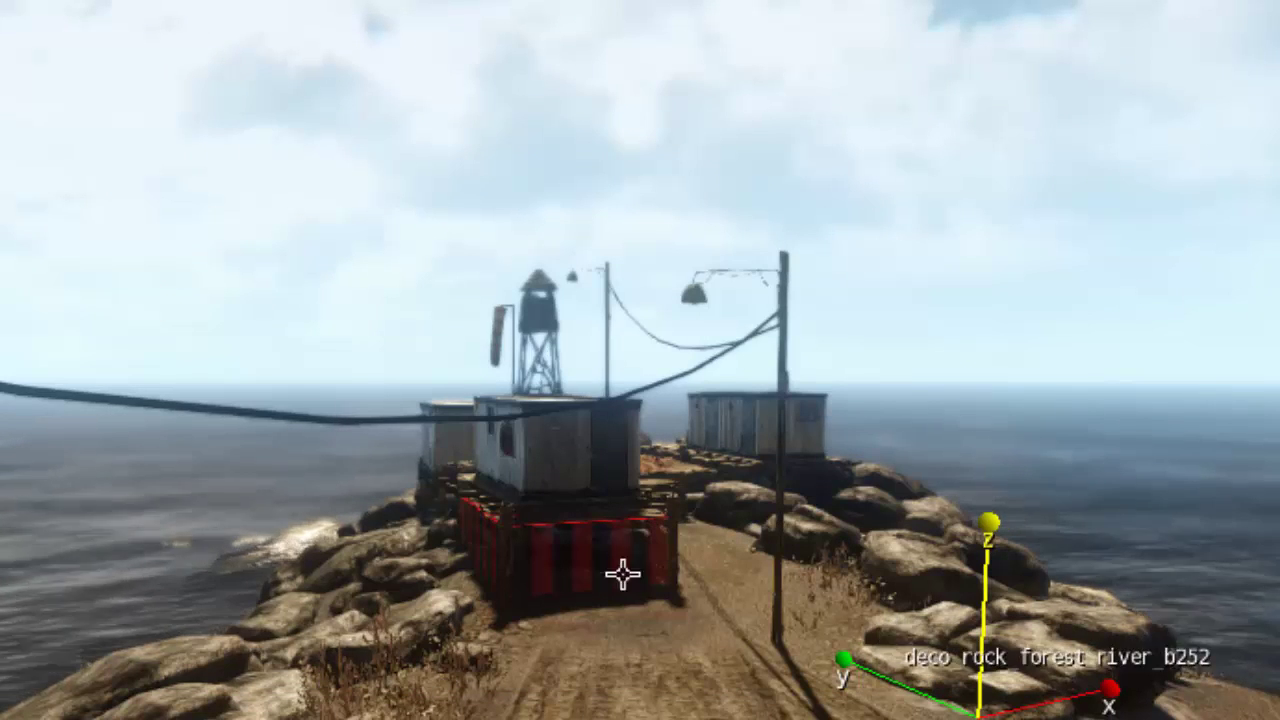
# - Test the level in game mode from the dirt road, walking toward the village houses and firing the rifle, and return to editing
pyautogui.scroll(-5, 760, 494)
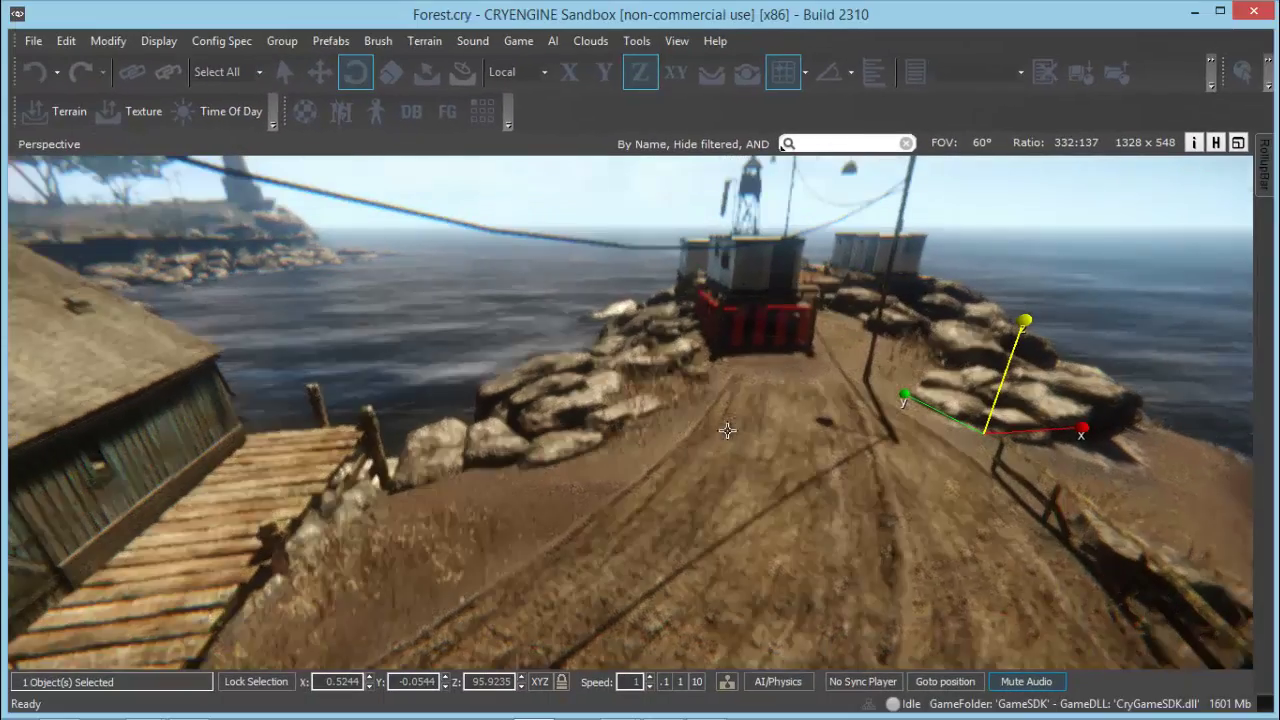
pyautogui.moveTo(727, 430); pyautogui.dragTo(727, 437, button='right')
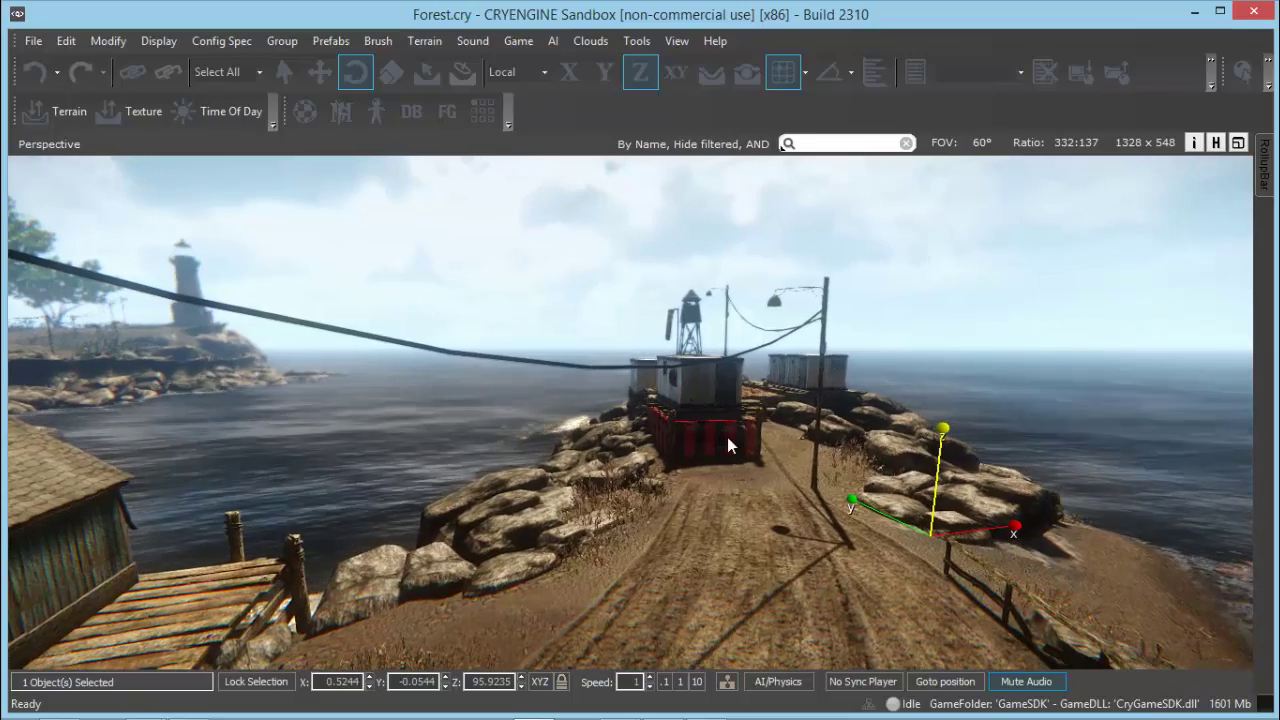
pyautogui.hotkey('ctrl', 'g')
pyautogui.press('w')
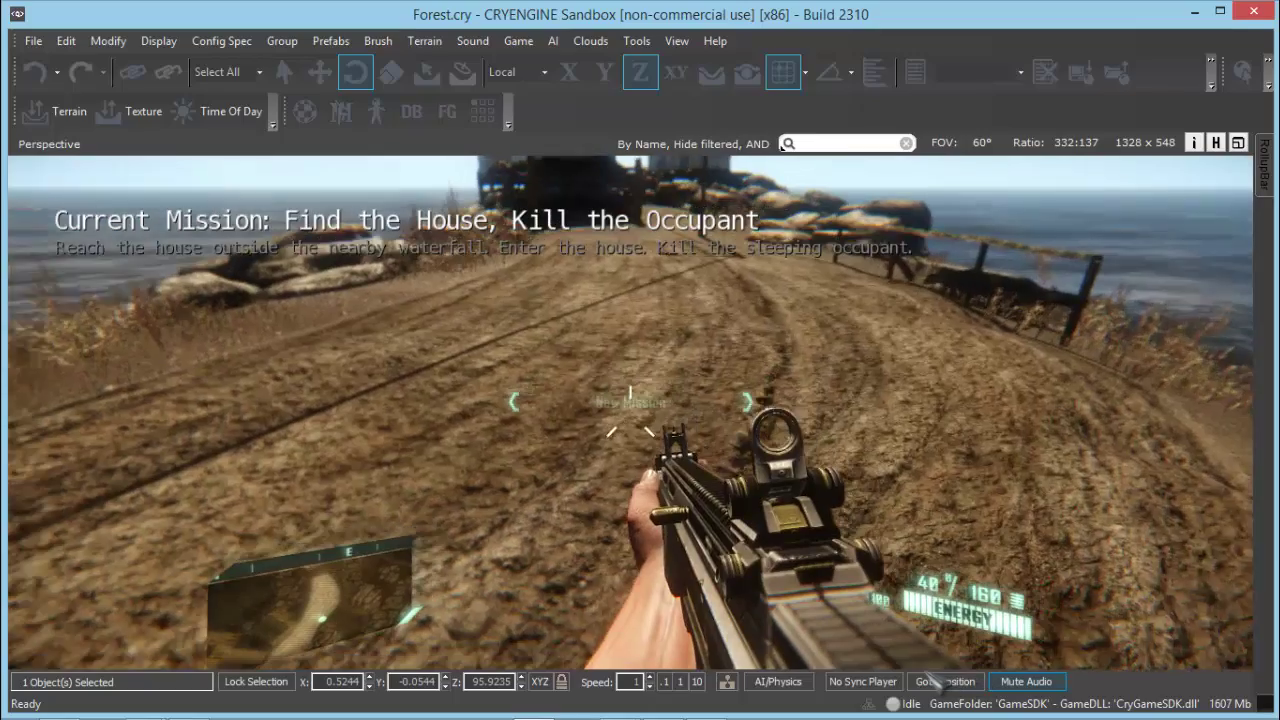
pyautogui.click(630, 430)
pyautogui.moveTo(630, 430); pyautogui.dragTo(630, 430)
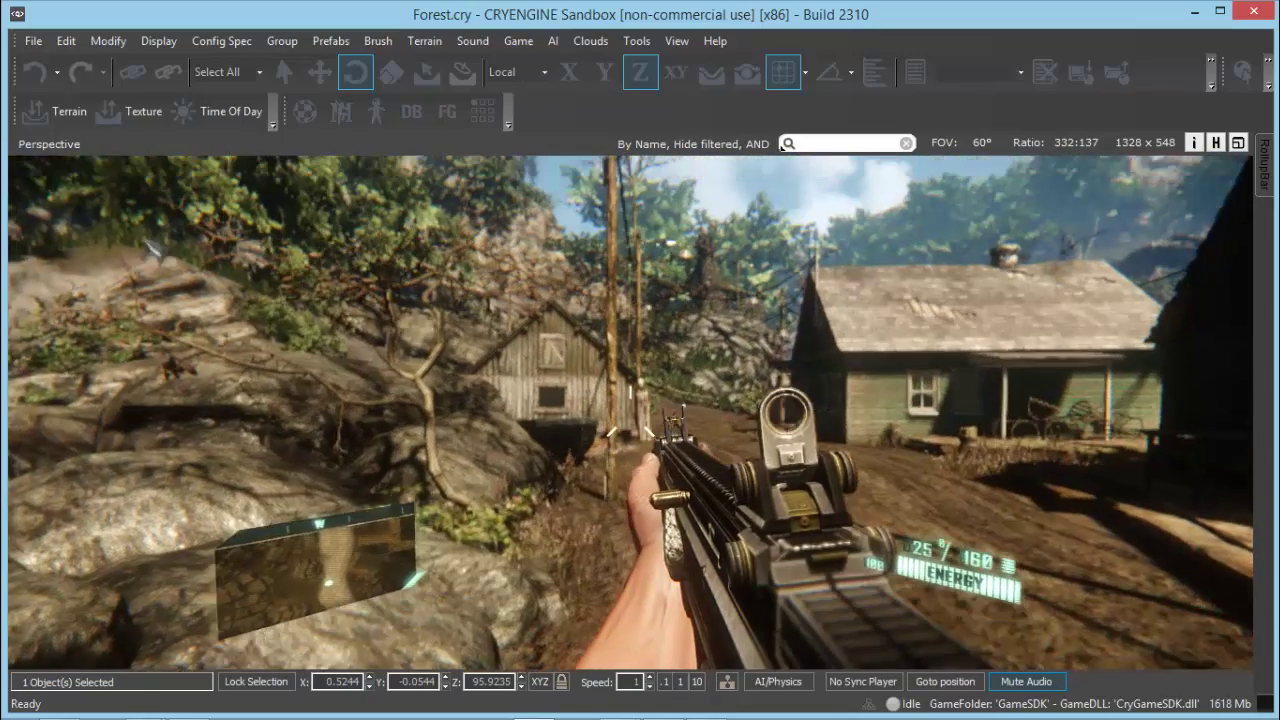
pyautogui.press('w')
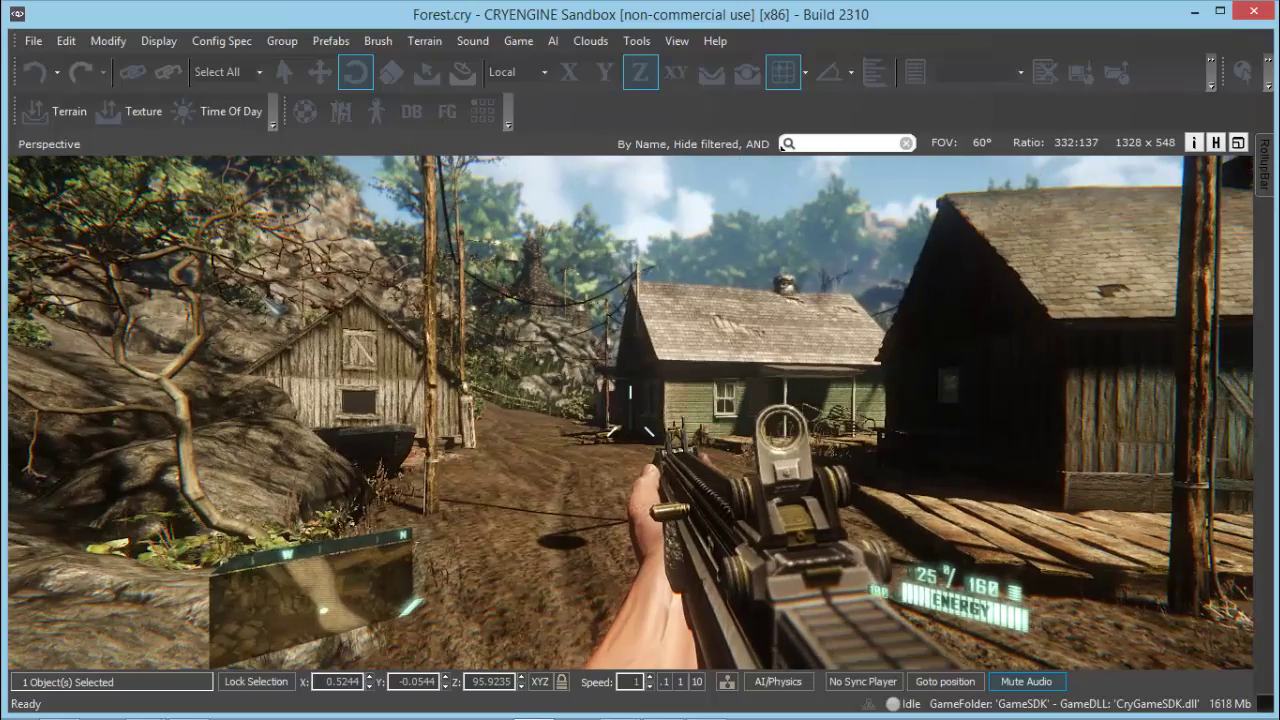
pyautogui.press('Escape')
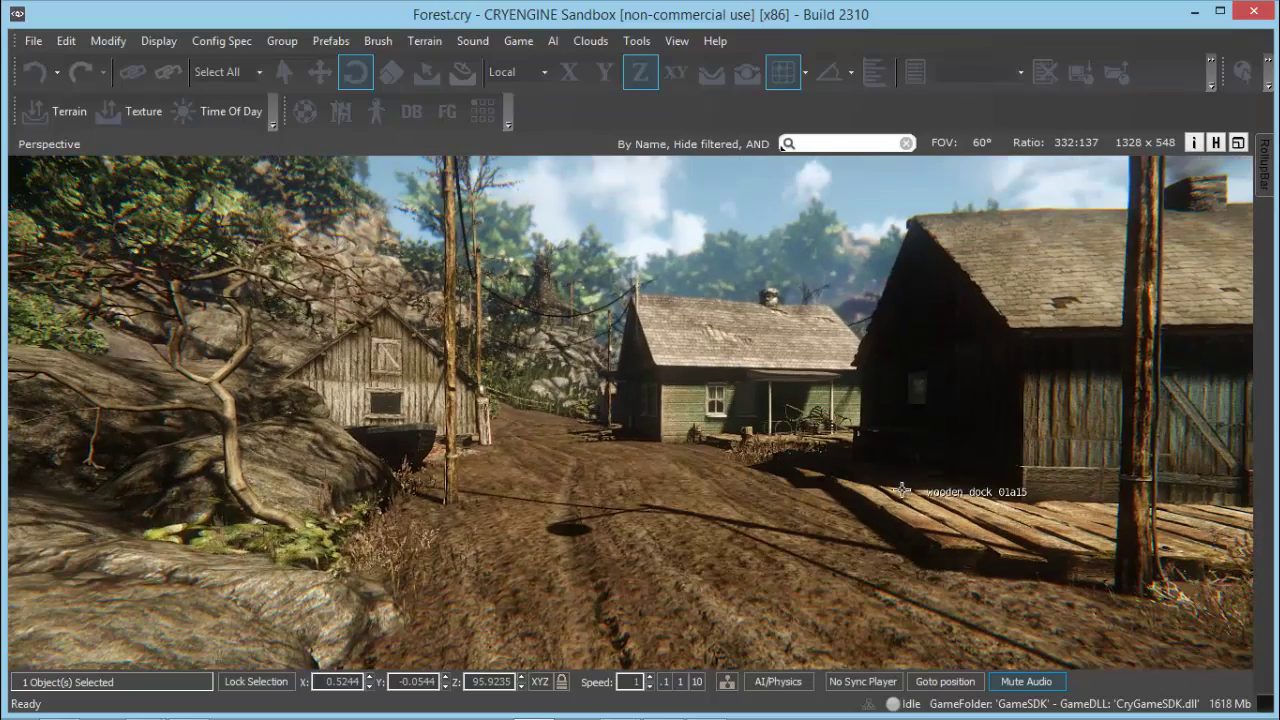
# - Examine the village's dirt road, wooden houses and dock by flying the editor camera around them
pyautogui.press('w')
pyautogui.moveTo(906, 503)
pyautogui.mouseDown(button='right')
pyautogui.moveTo(894, 514)
pyautogui.moveTo(921, 490)
pyautogui.mouseUp(button='right')
pyautogui.press('s')
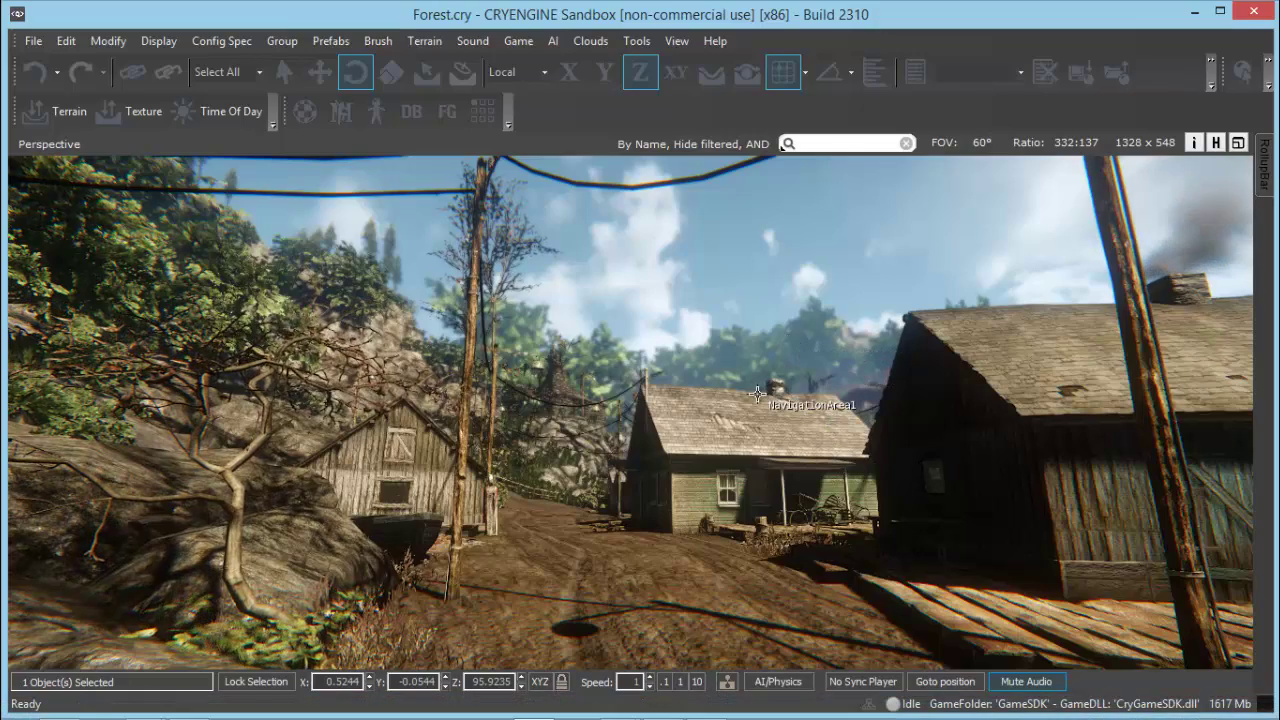
pyautogui.moveTo(725, 351)
pyautogui.mouseDown(button='right')
pyautogui.moveTo(725, 364)
pyautogui.moveTo(724, 333)
pyautogui.moveTo(740, 360)
pyautogui.moveTo(716, 343)
pyautogui.mouseUp(button='right')
pyautogui.press('w')
pyautogui.press('s')
pyautogui.press('d')
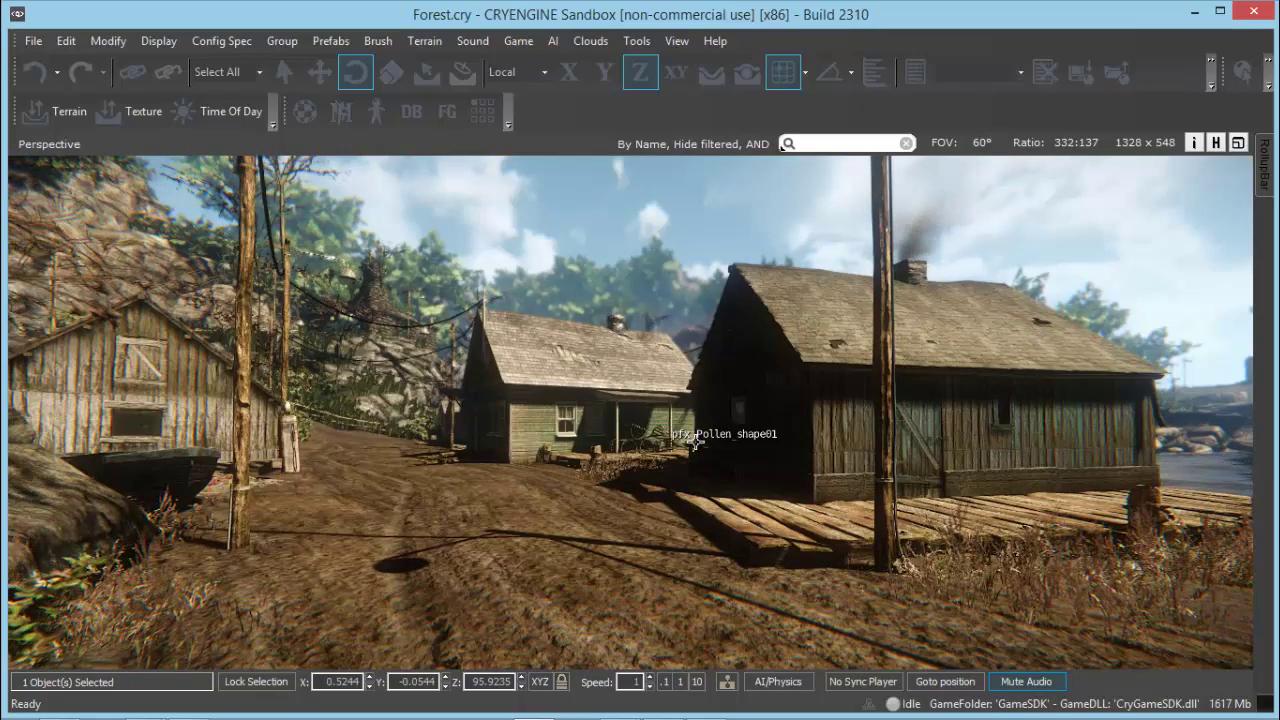
pyautogui.moveTo(697, 443); pyautogui.dragTo(695, 443, button='right')
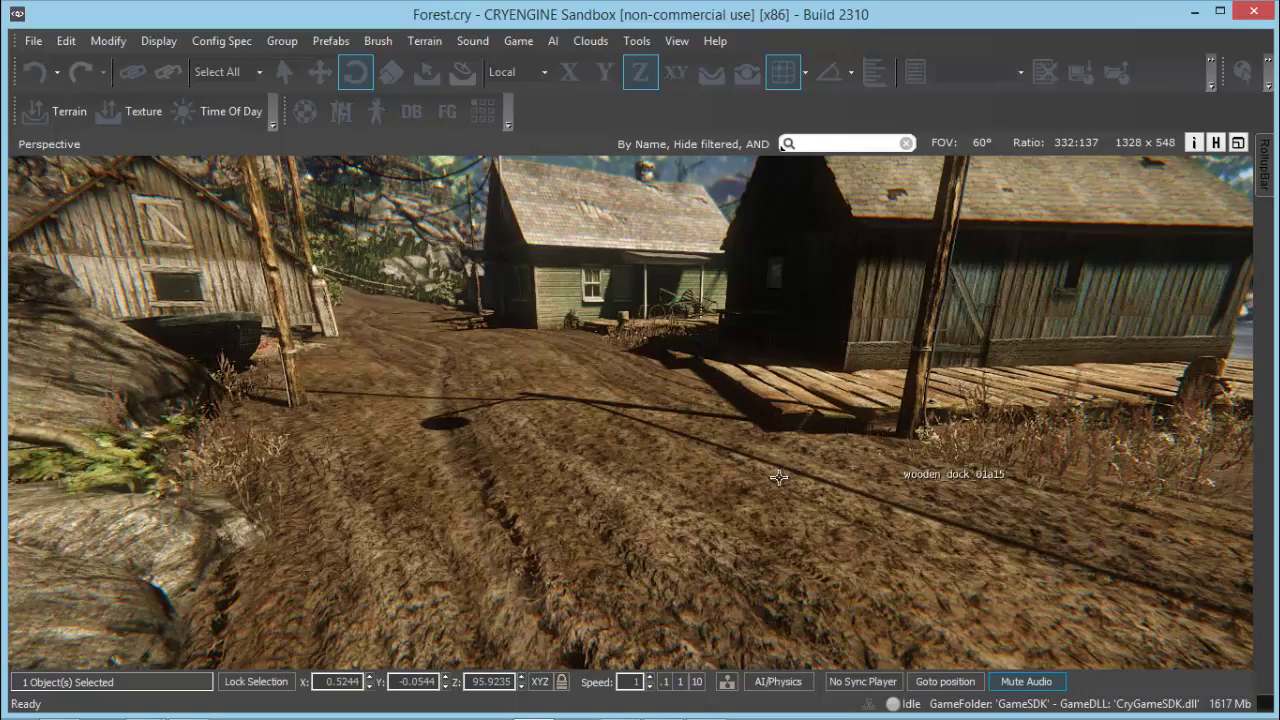
pyautogui.moveTo(580, 417); pyautogui.dragTo(697, 420, button='right')
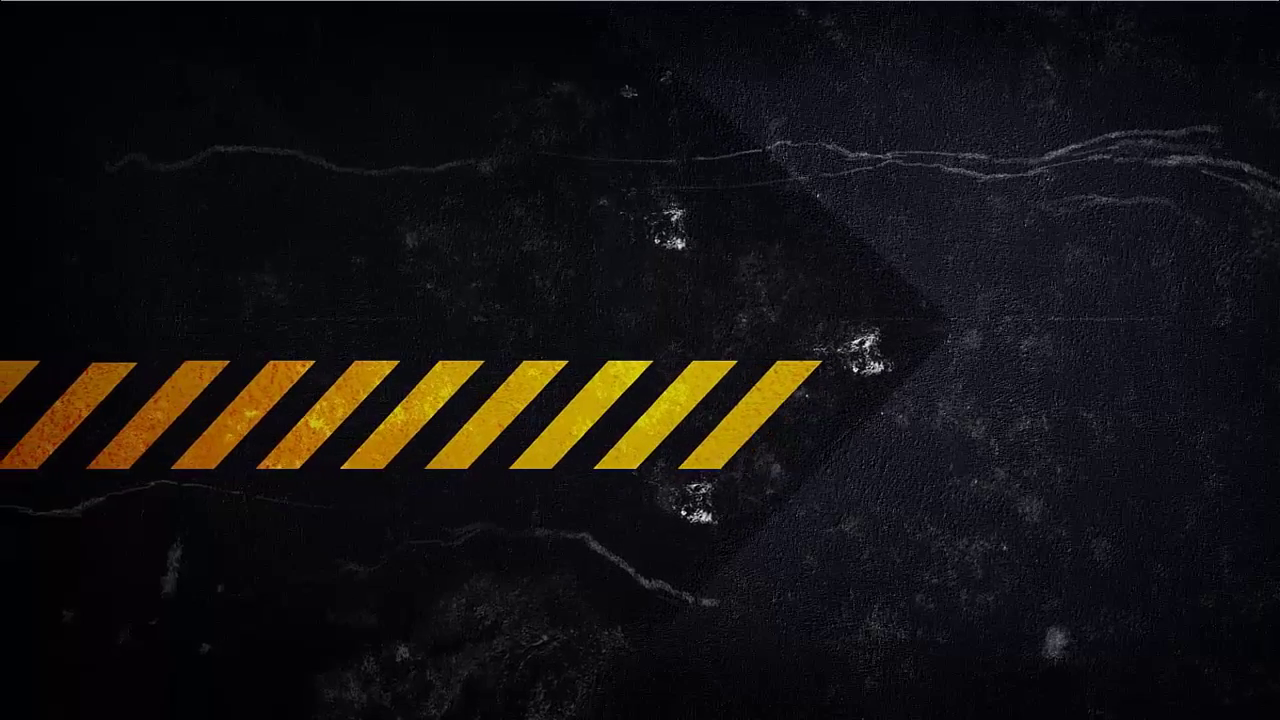